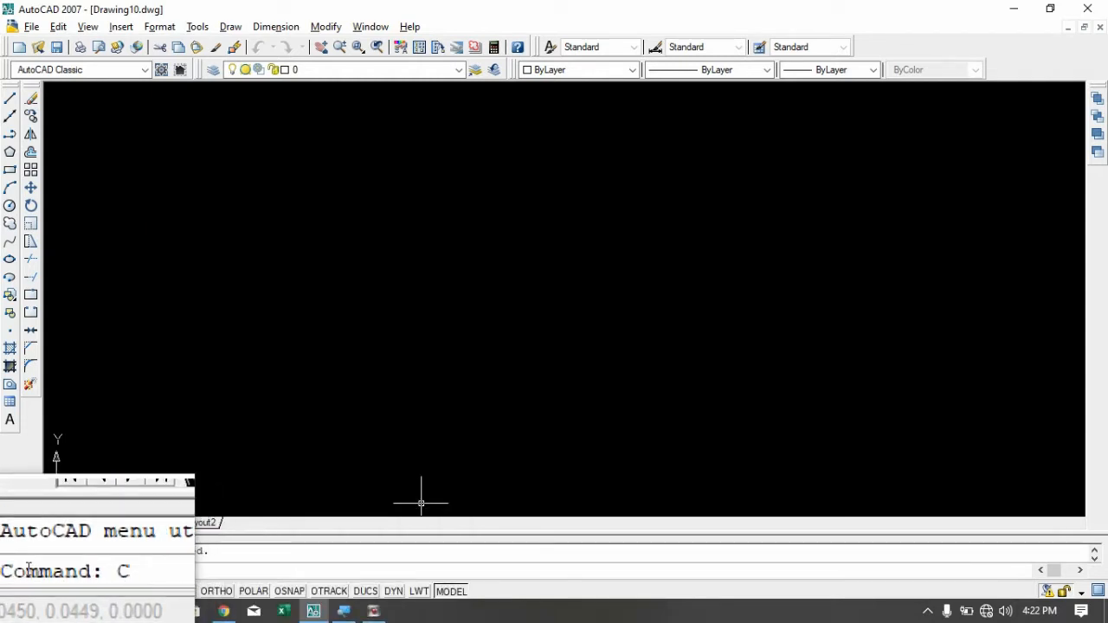
Draw a circle with a radius of 1 near the middle of the drawing area.
key(Return)
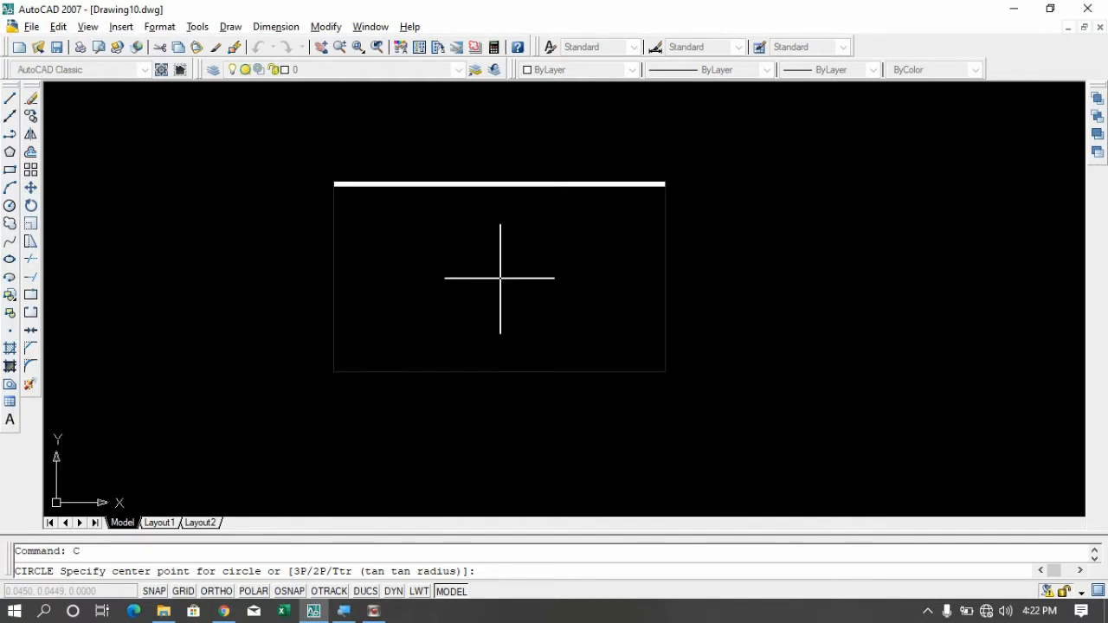
click(500, 279)
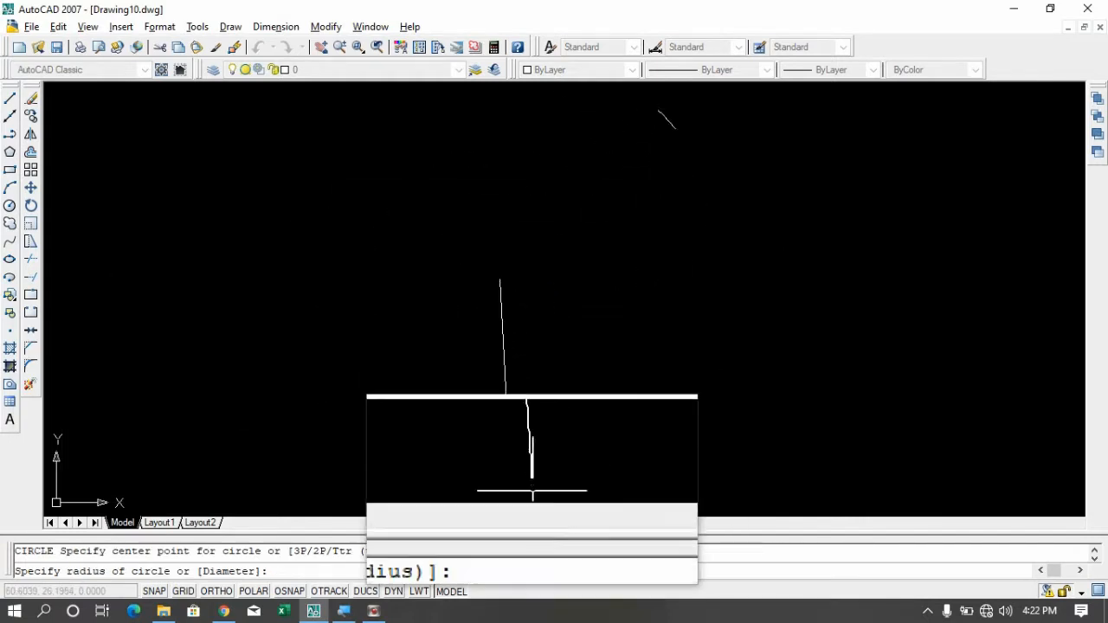
click(471, 571)
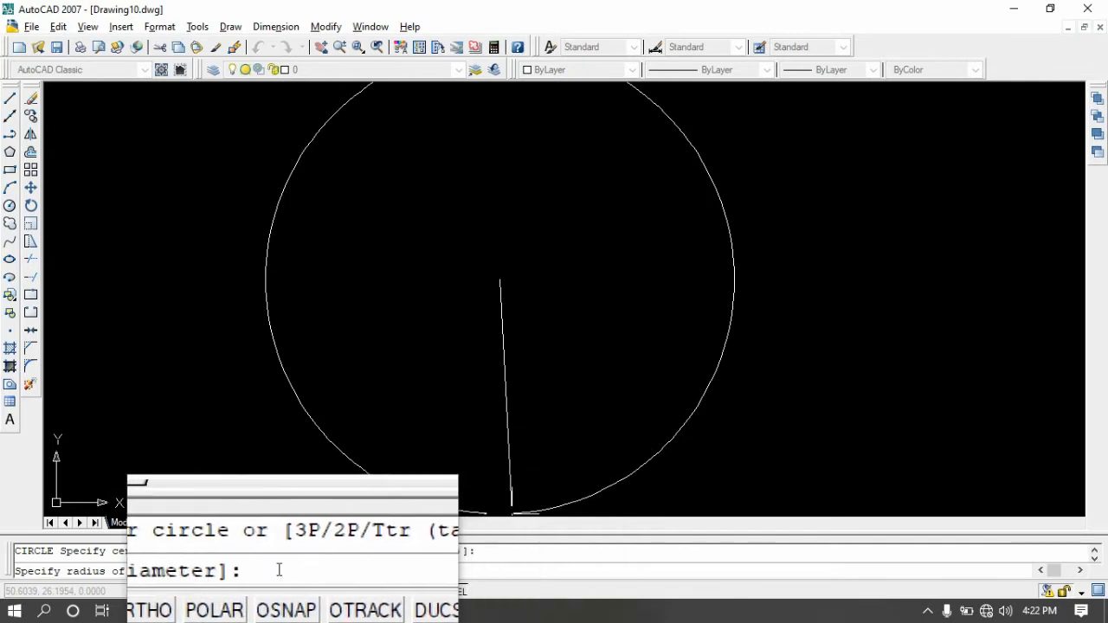
key(Return)
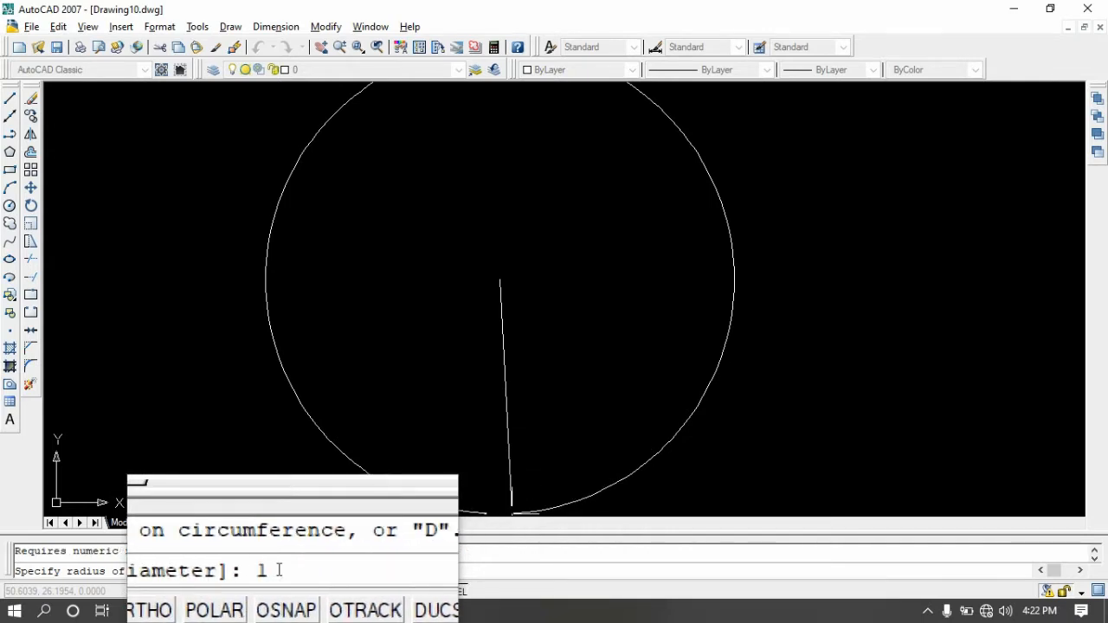
key(Return)
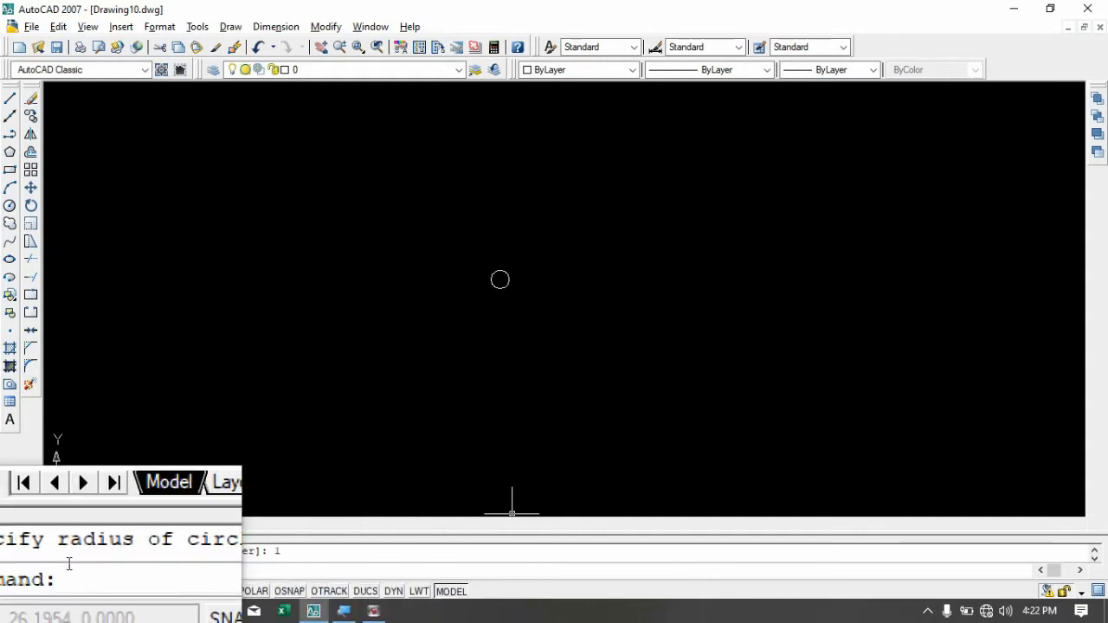
Draw a circle with a radius of 2, snapping its centre to the centre of the radius 1 circle.
text(C)
key(Return)
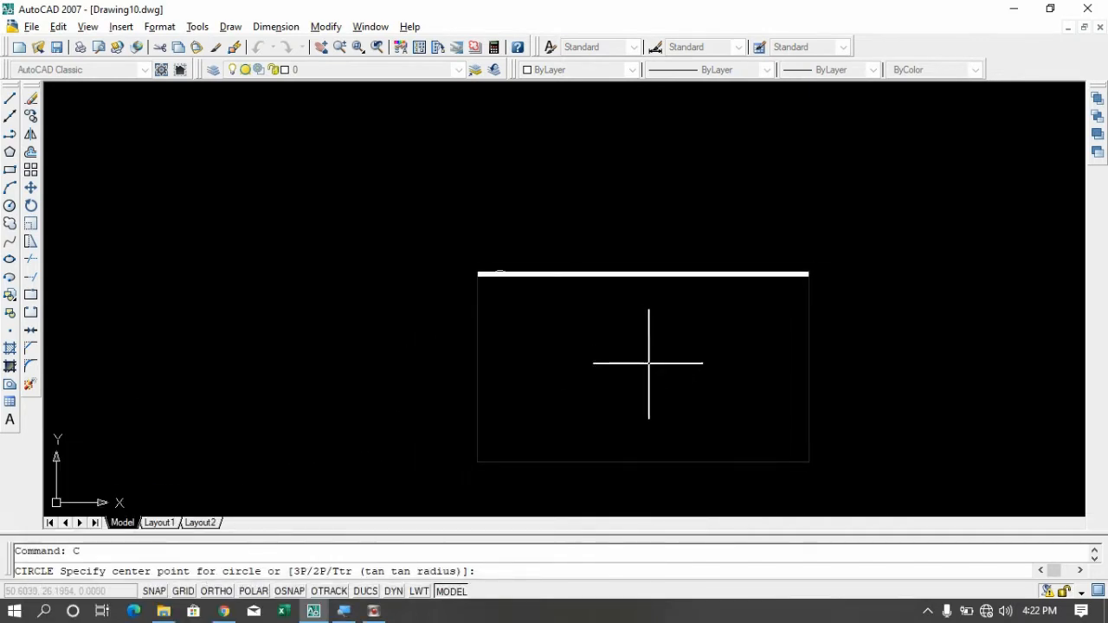
shift+right_click(751, 343)
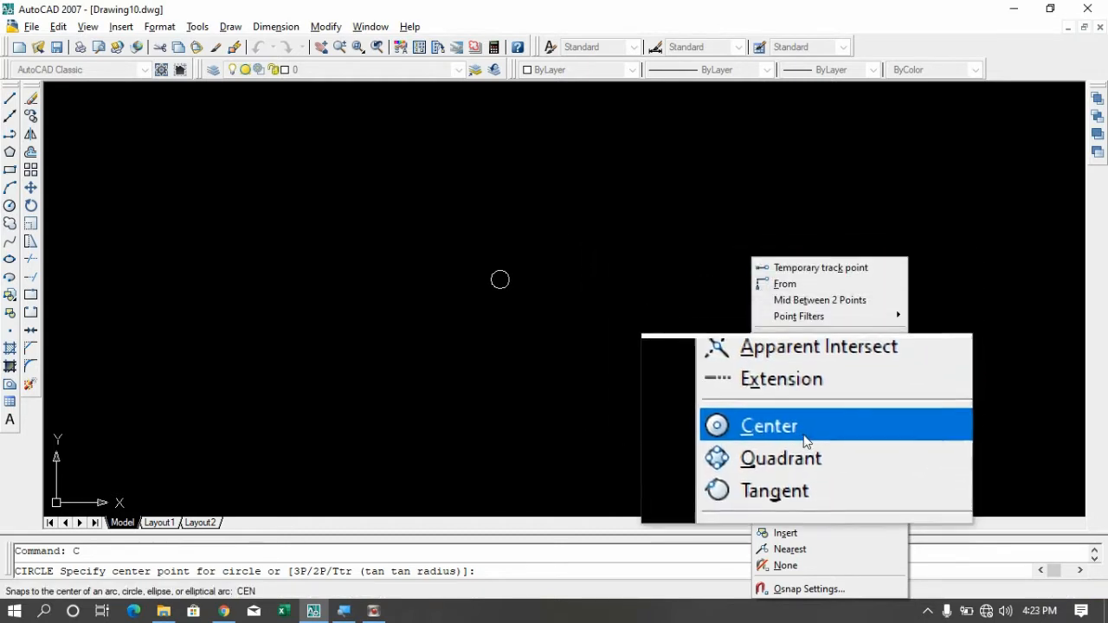
click(804, 427)
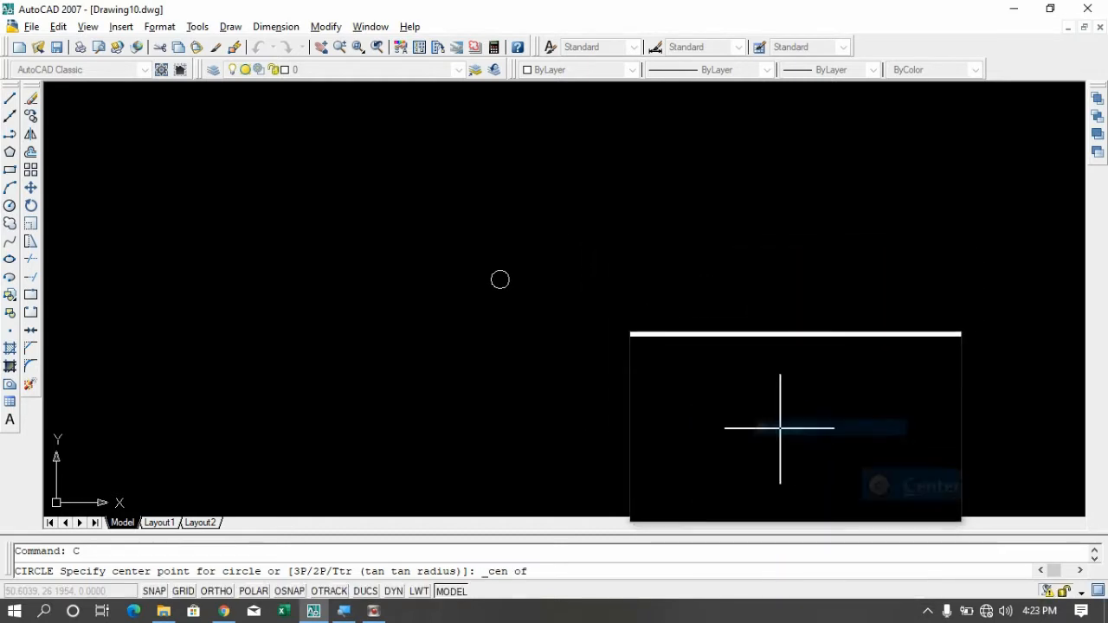
click(510, 284)
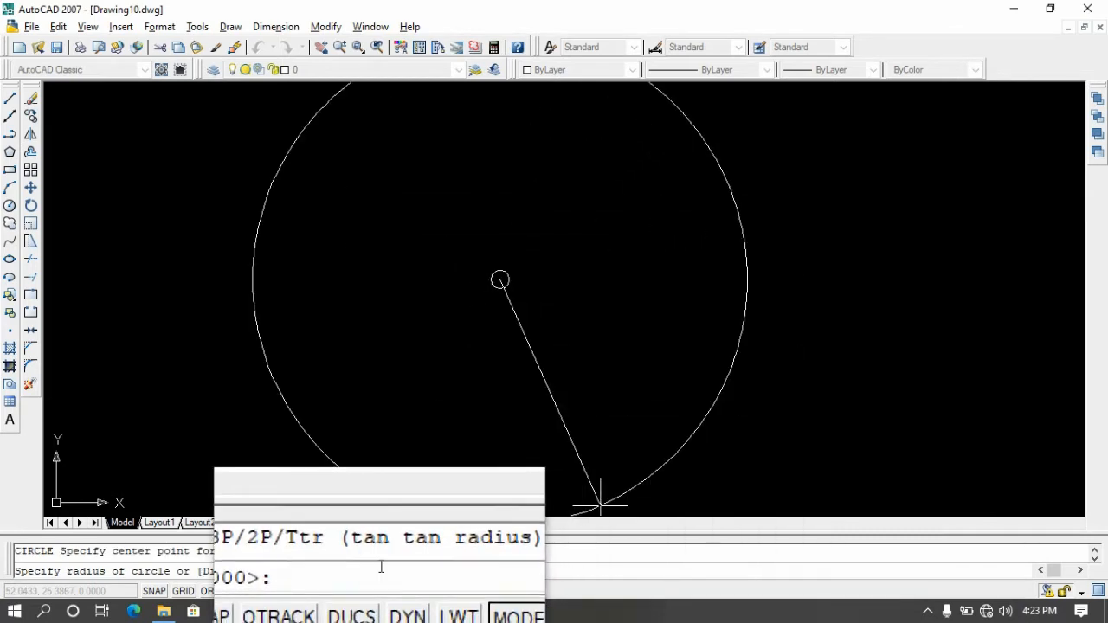
key(Return)
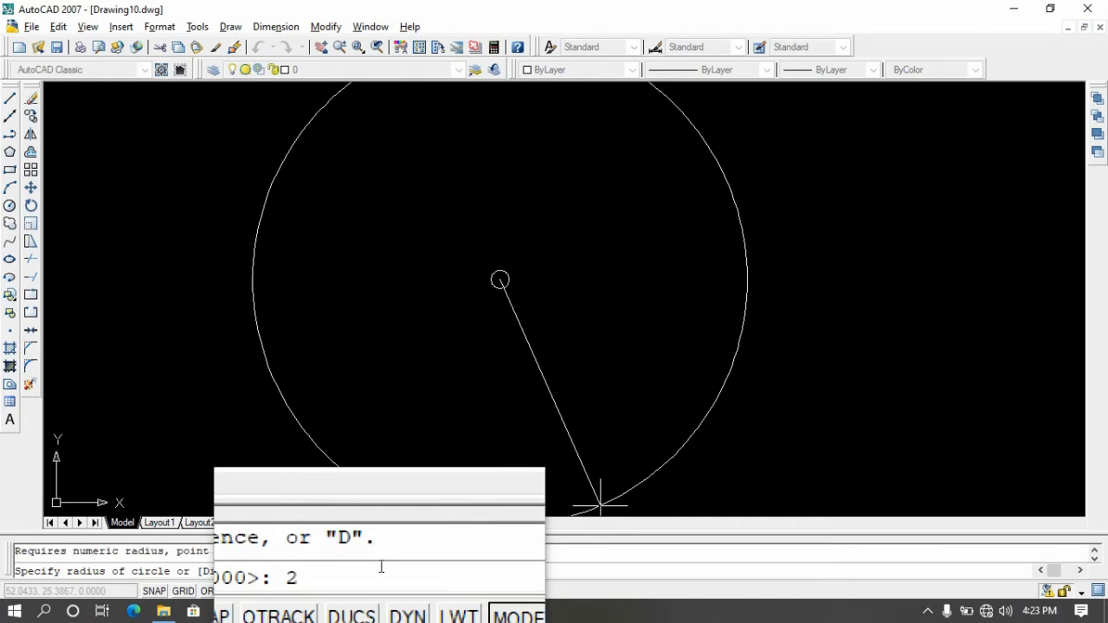
text(2)
key(Return)
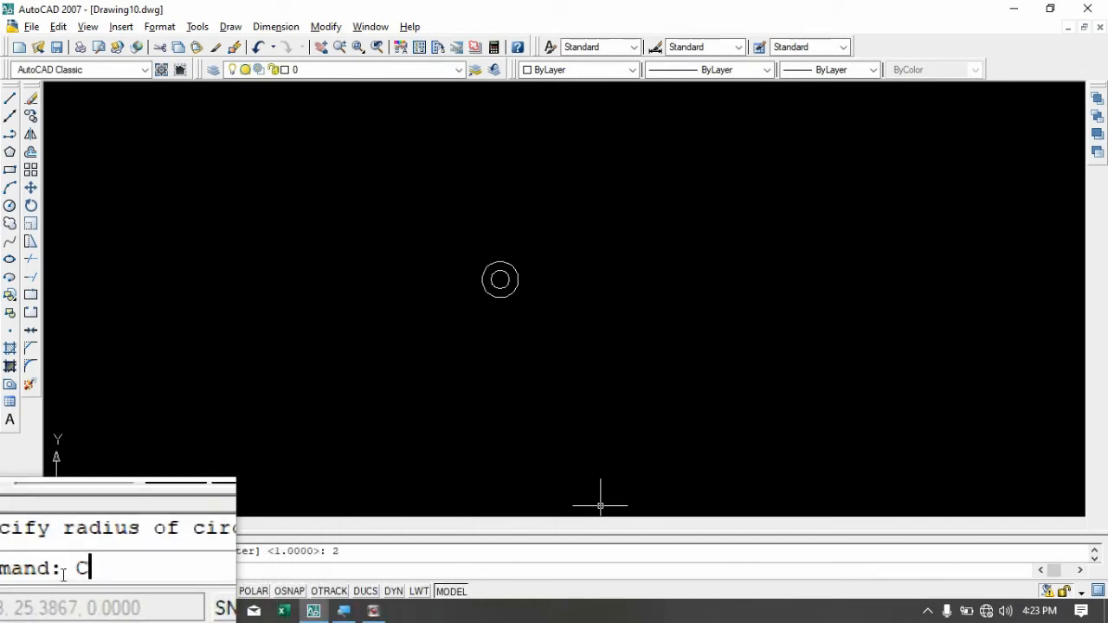
Draw a third concentric circle with a radius of 3, centred on the existing circles with the Center snap.
key(Return)
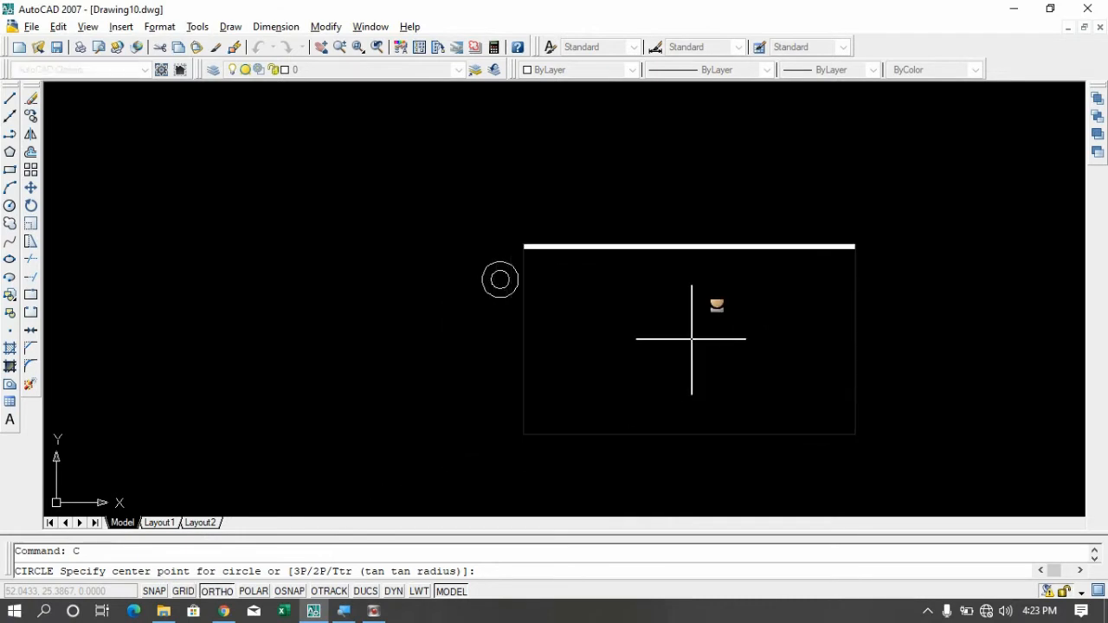
shift+right_click(688, 333)
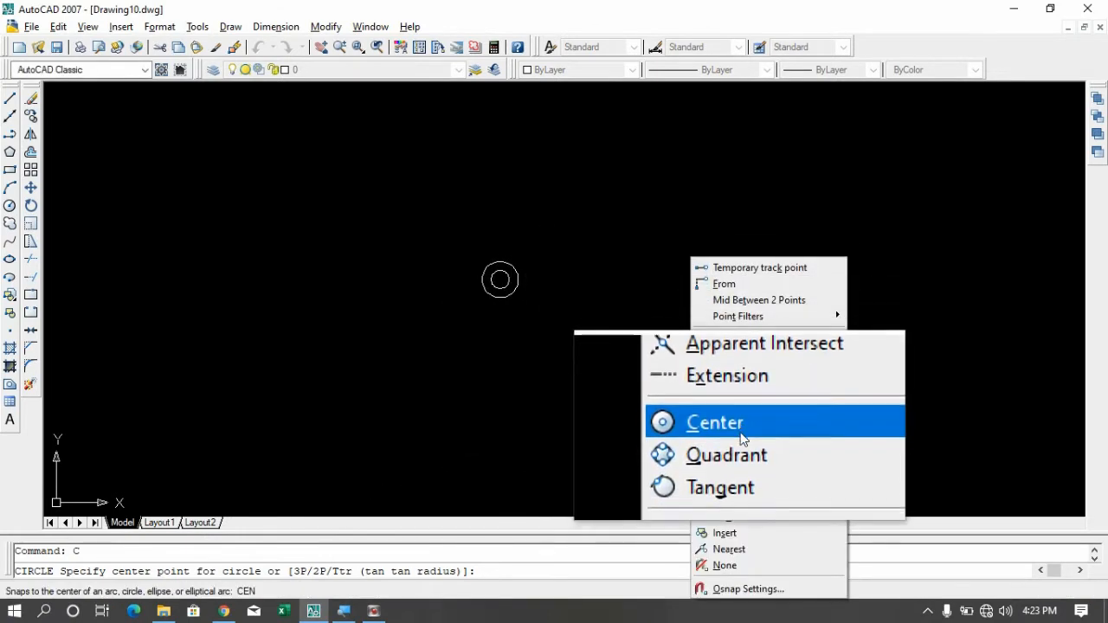
click(743, 432)
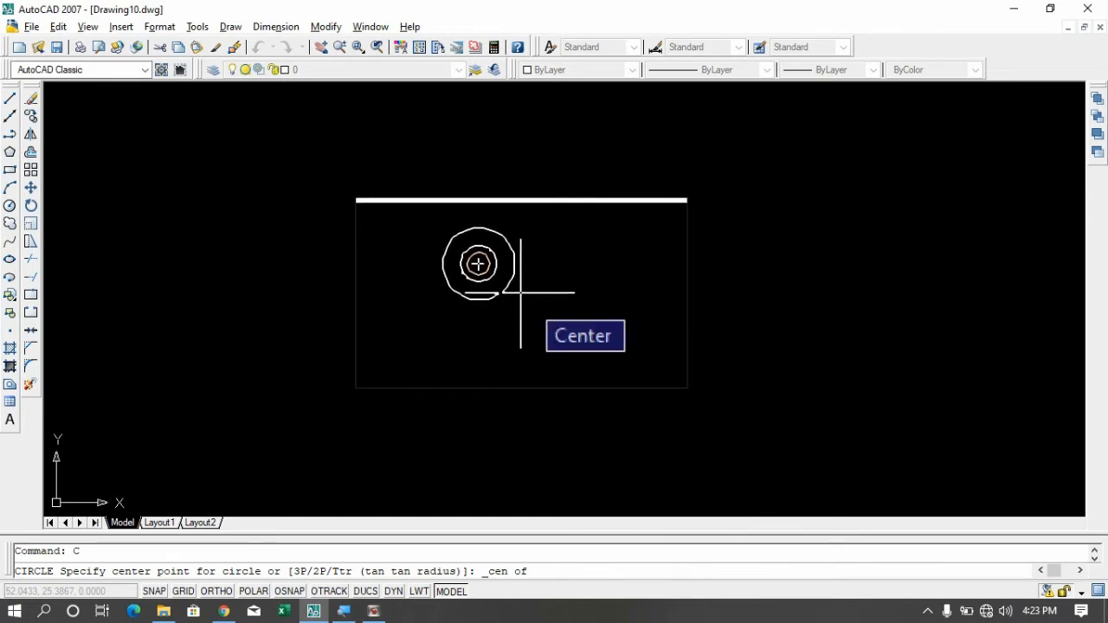
click(521, 293)
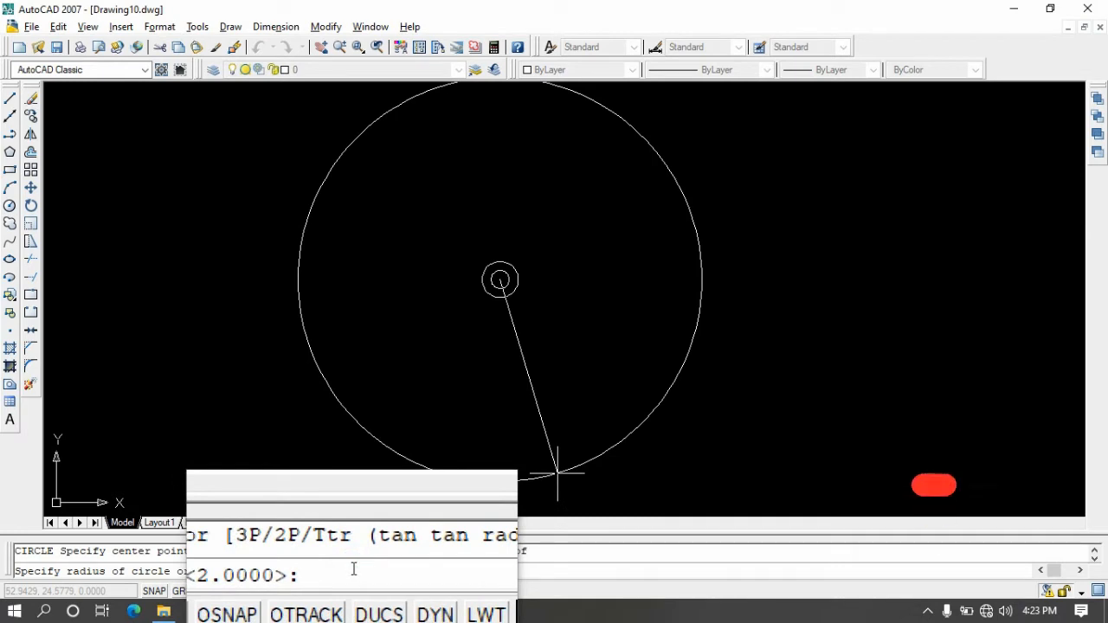
text(R)
key(Return)
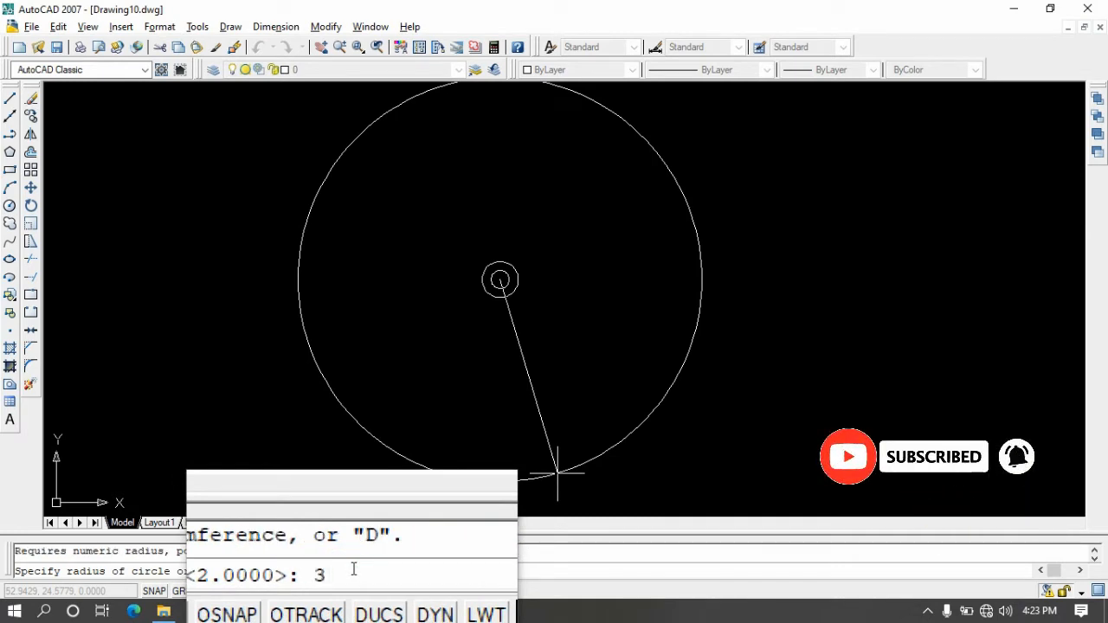
text(3)
key(Return)
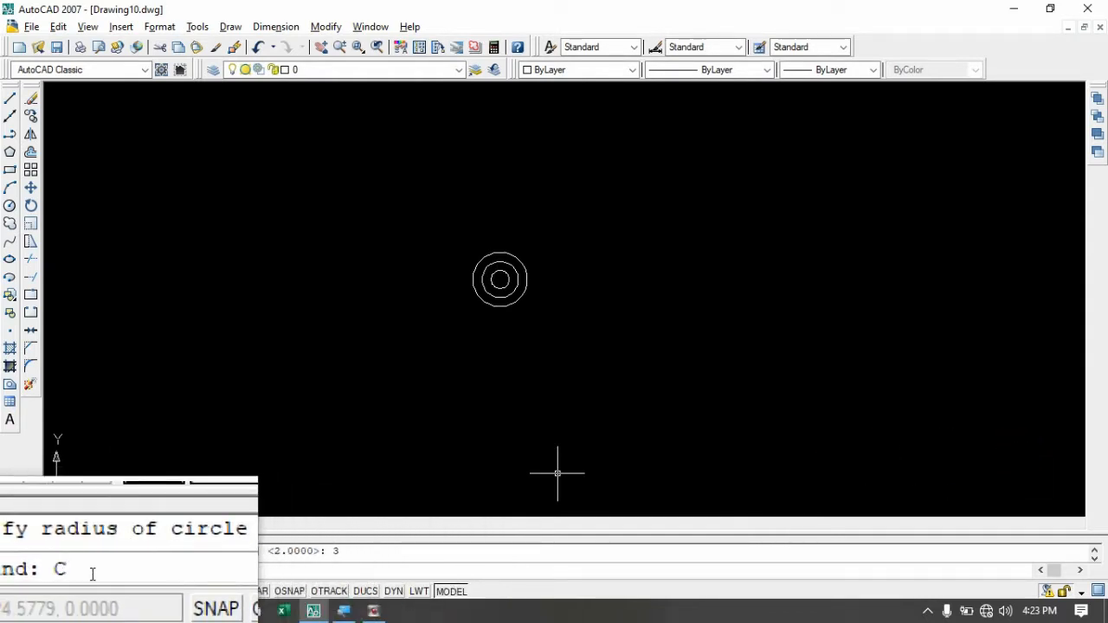
Draw a fourth circle with a radius of 6, snapping to the common centre of the existing circles.
text(C)
key(Return)
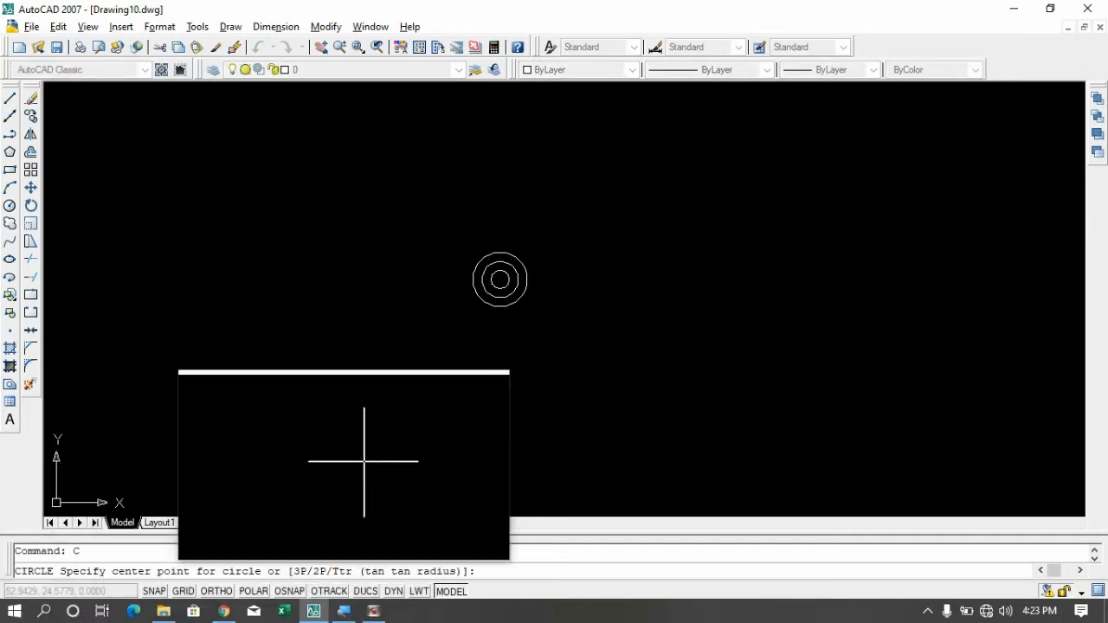
shift+right_click(615, 328)
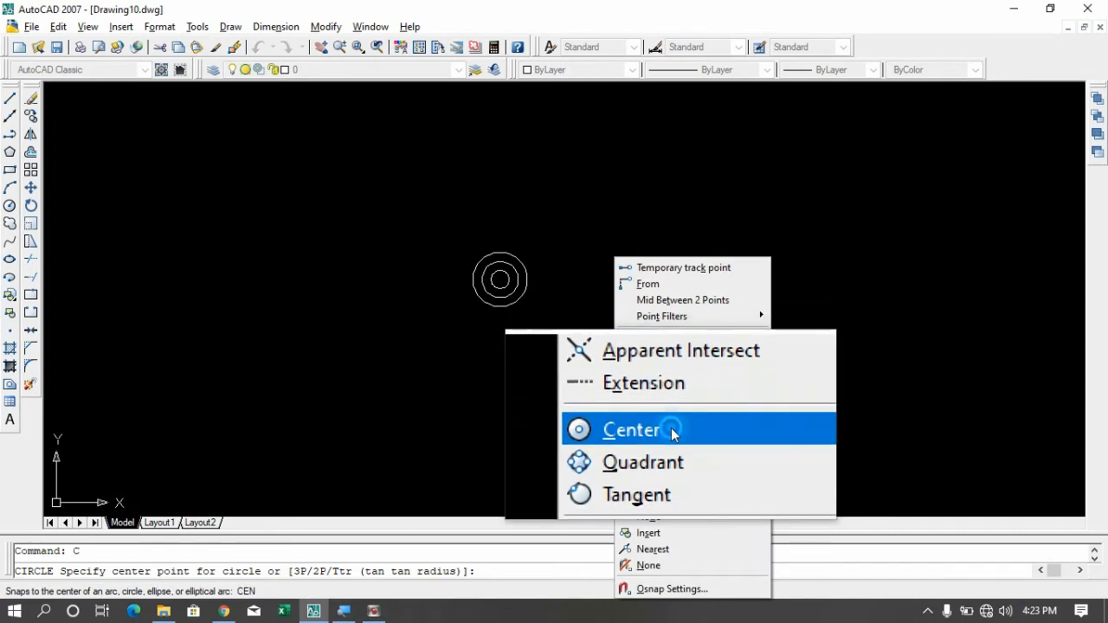
click(671, 431)
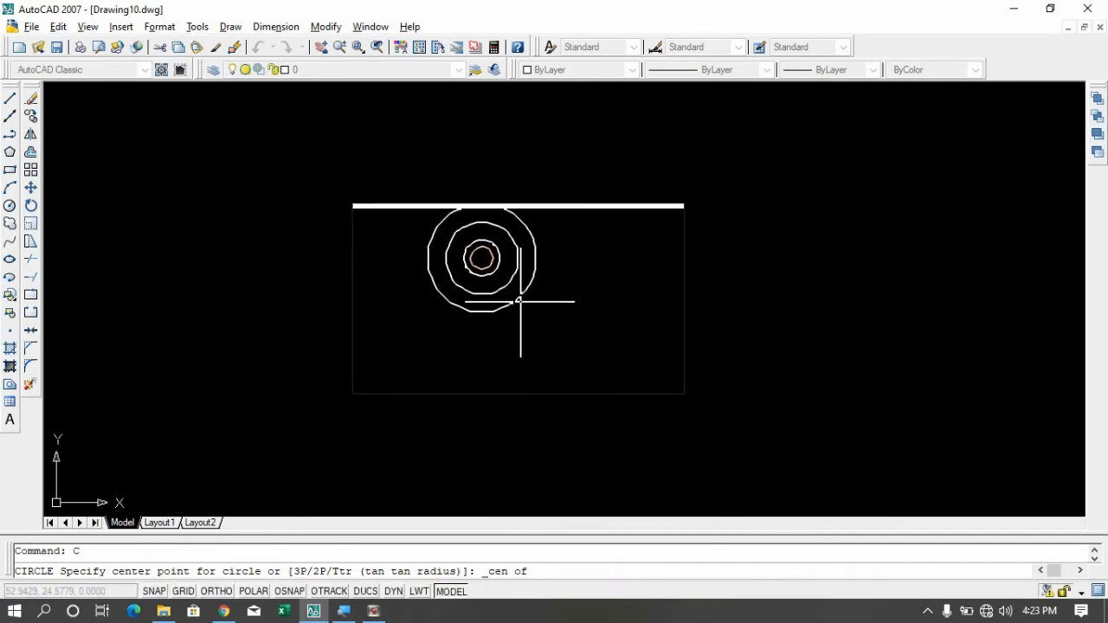
click(520, 302)
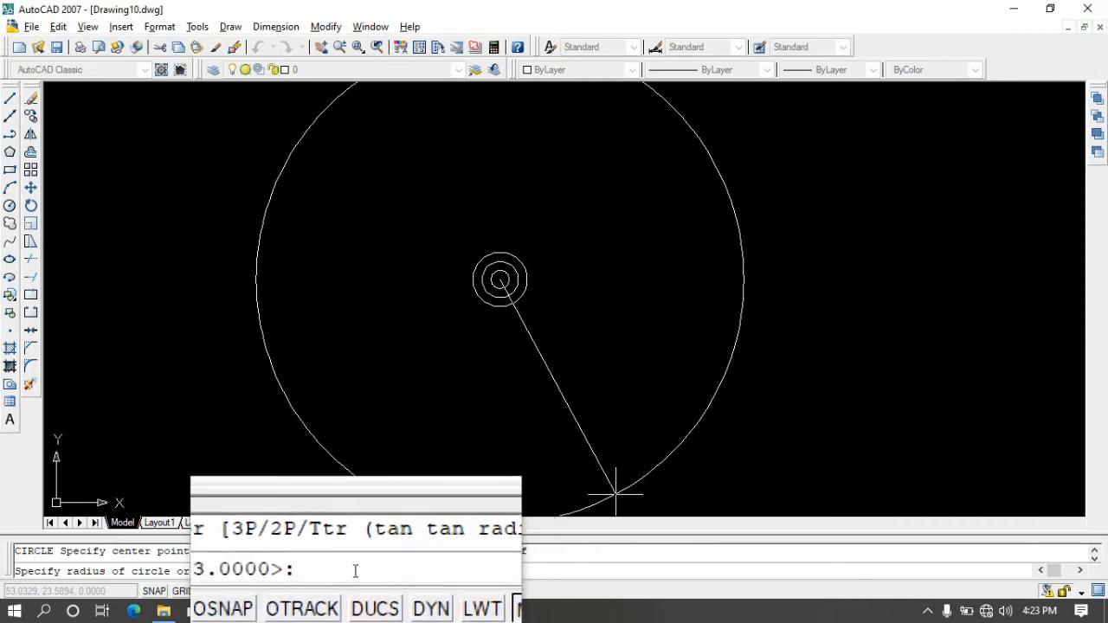
key(Return)
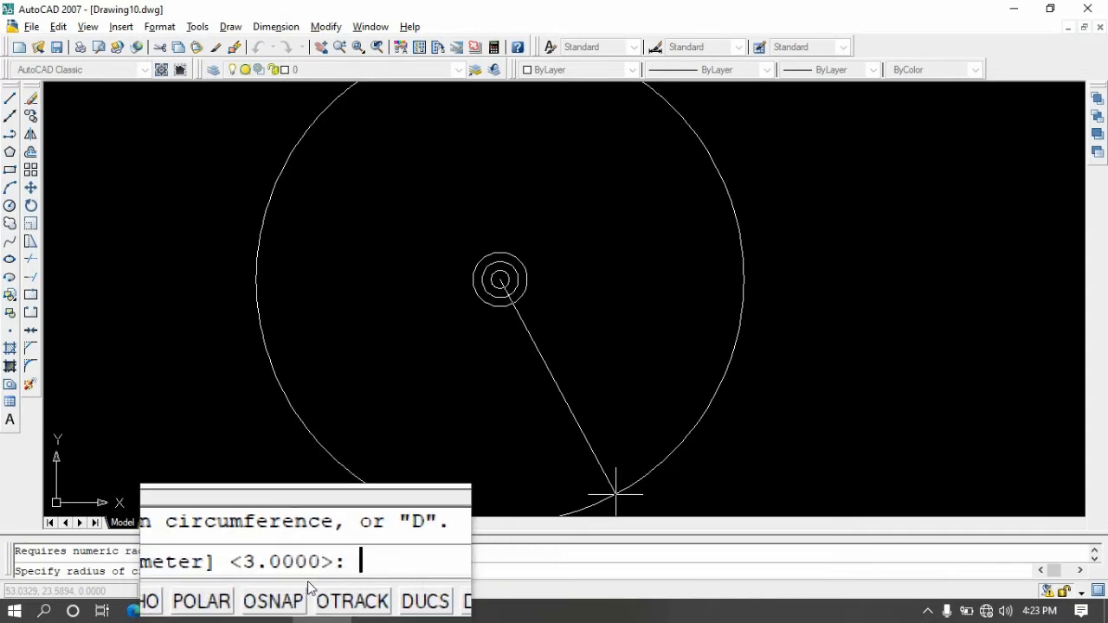
key(Return)
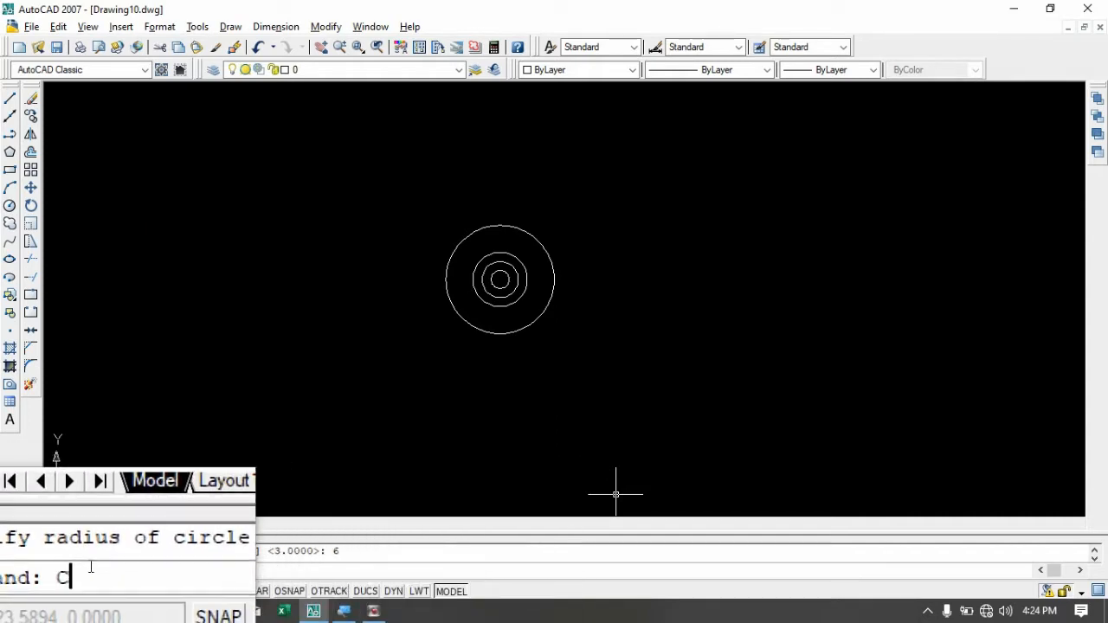
Draw an outer circle with a radius of 8, snapped to the same centre as the other four circles.
key(Return)
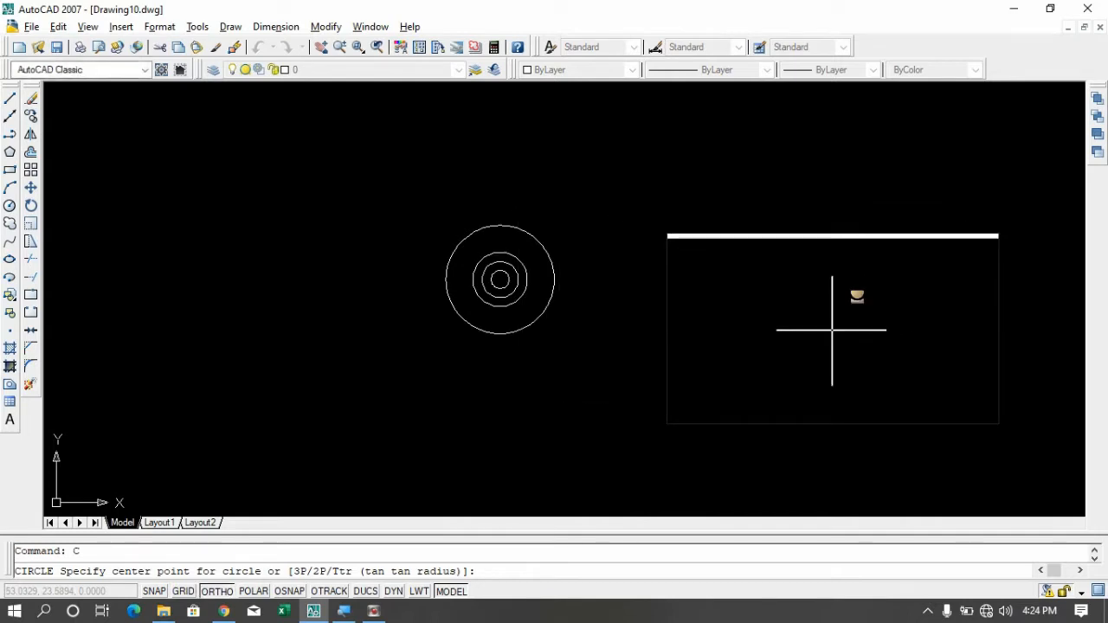
shift+right_click(833, 330)
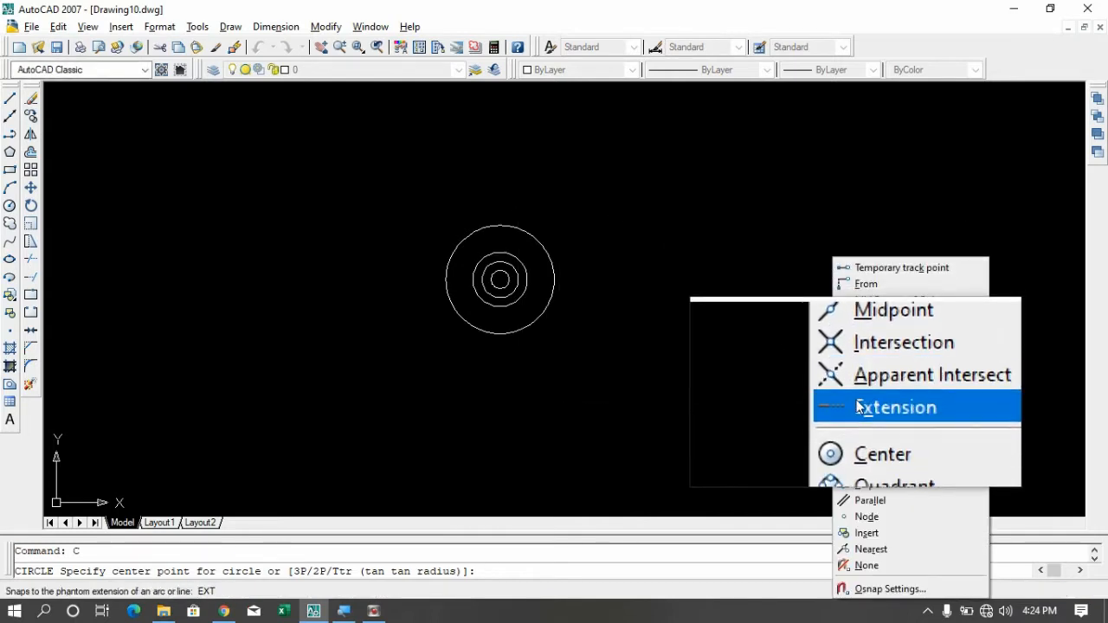
click(860, 430)
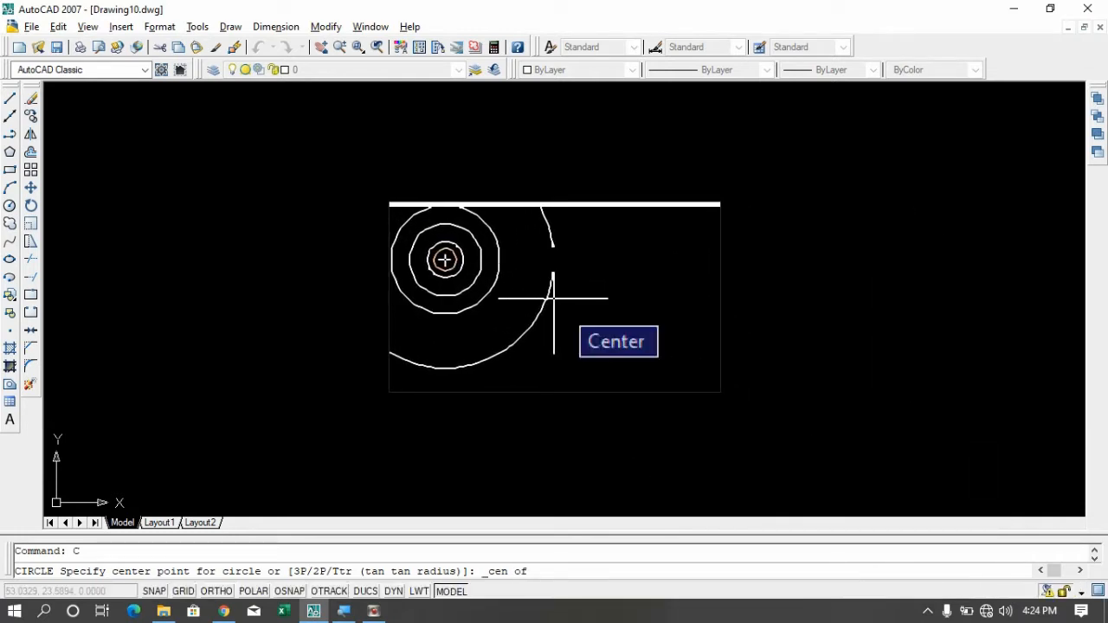
click(554, 298)
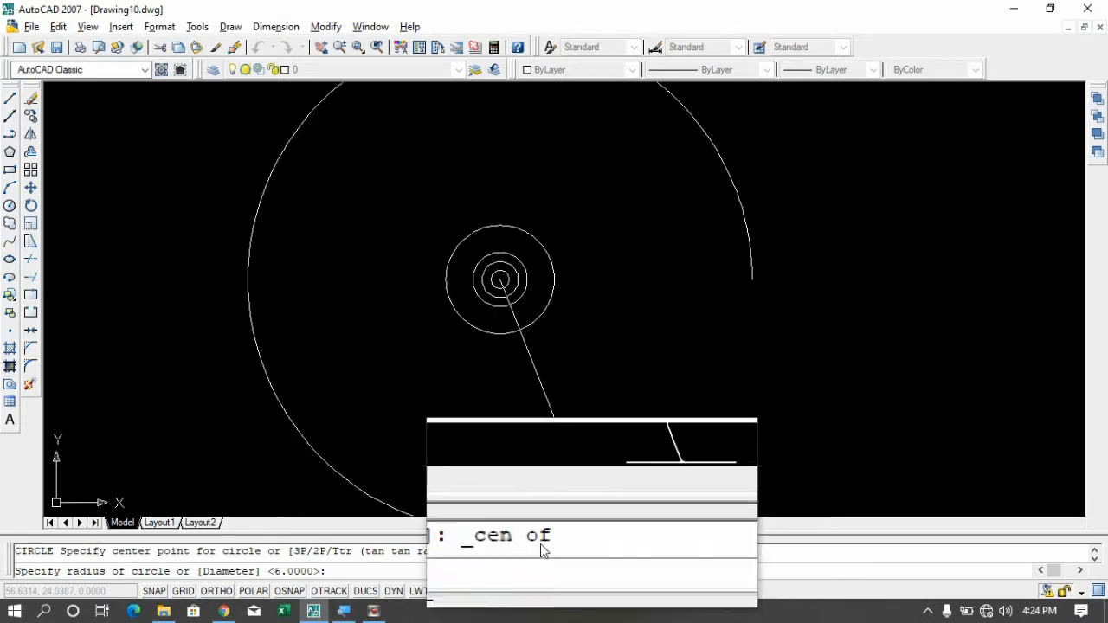
click(375, 571)
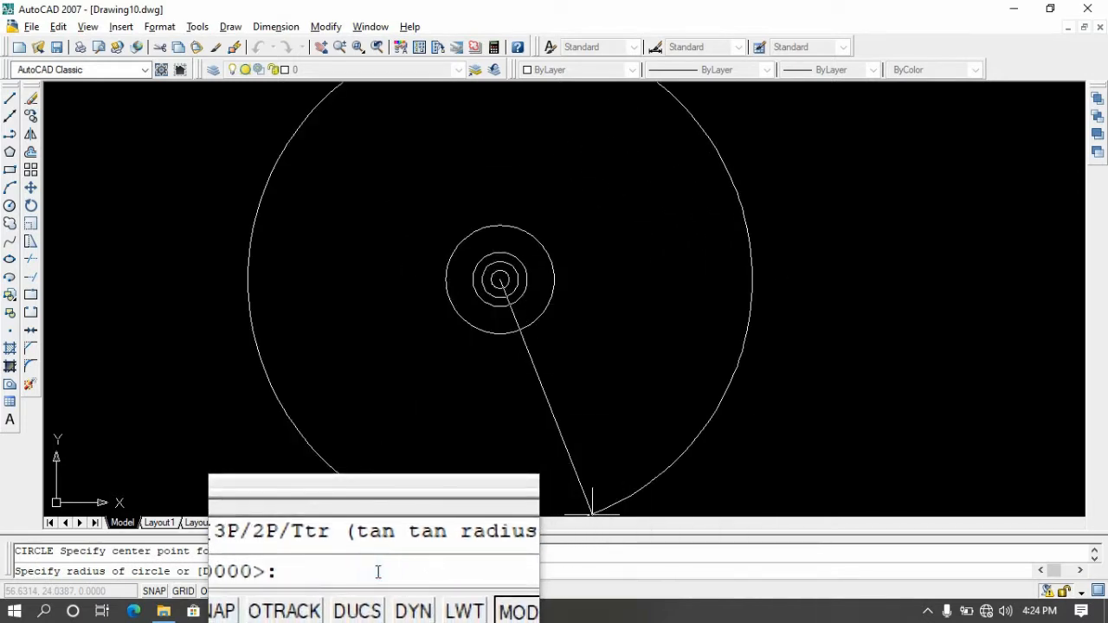
text(R)
key(Return)
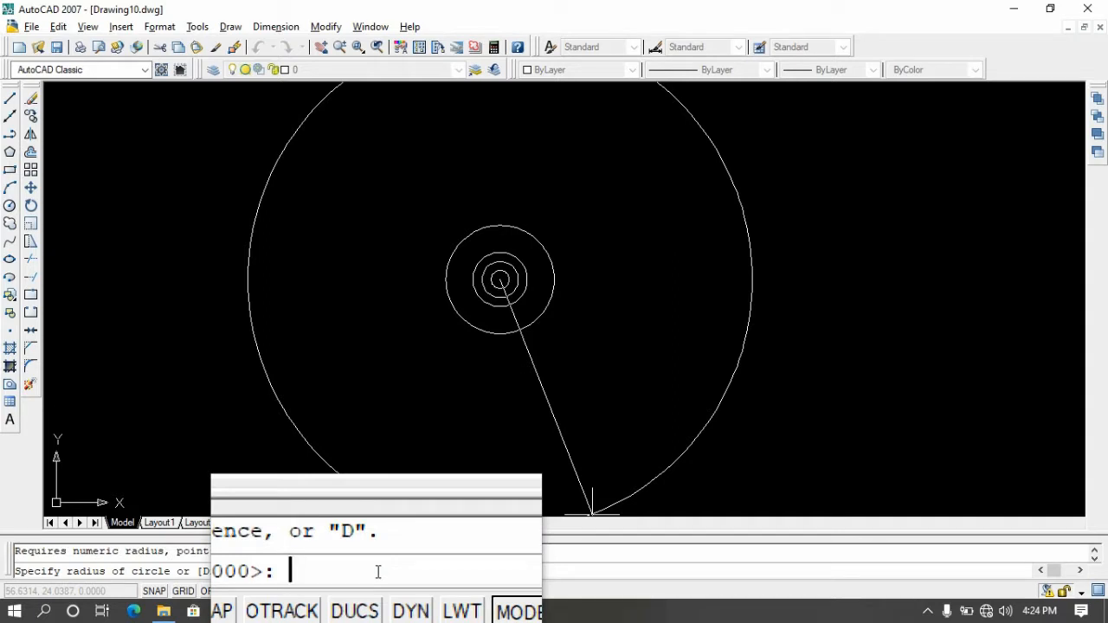
key(Return)
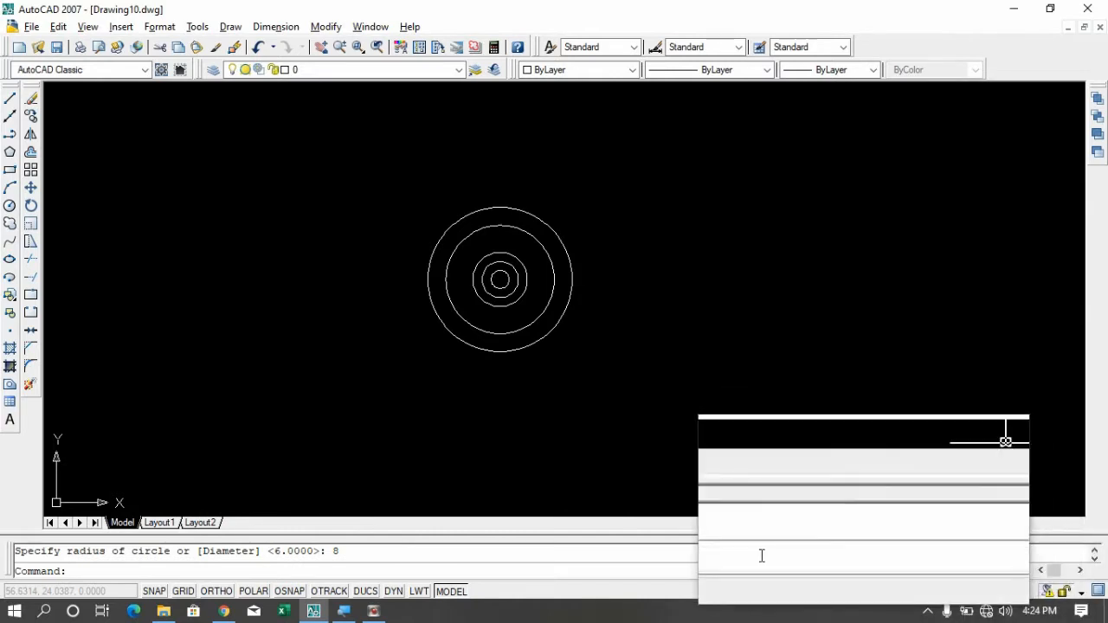
Zoom in with a zoom window framing all five concentric circles.
click(72, 569)
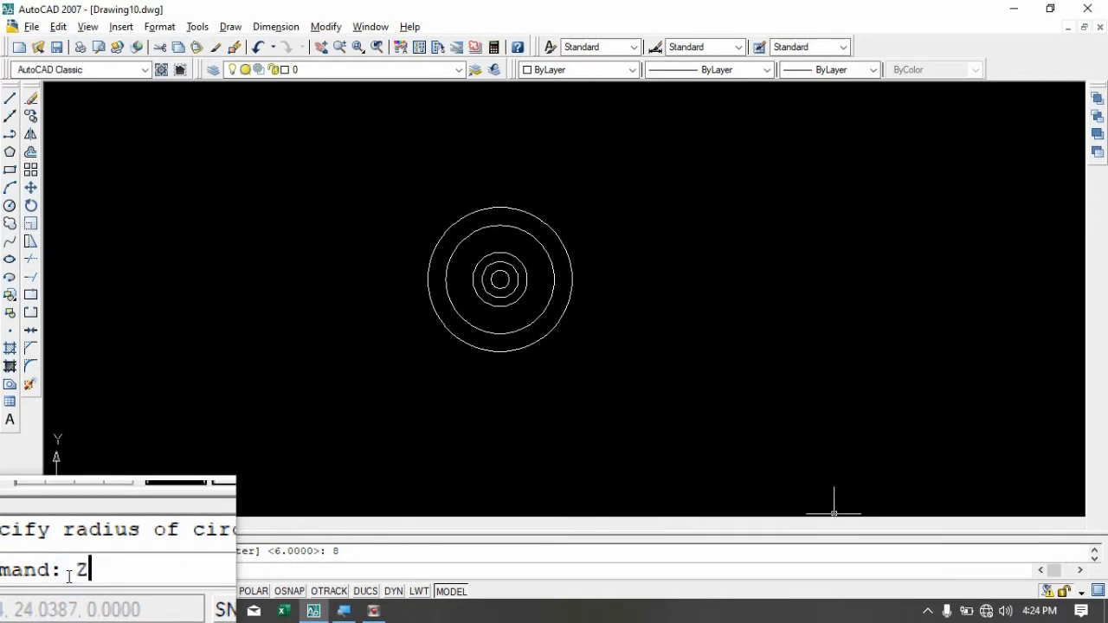
text(Z)
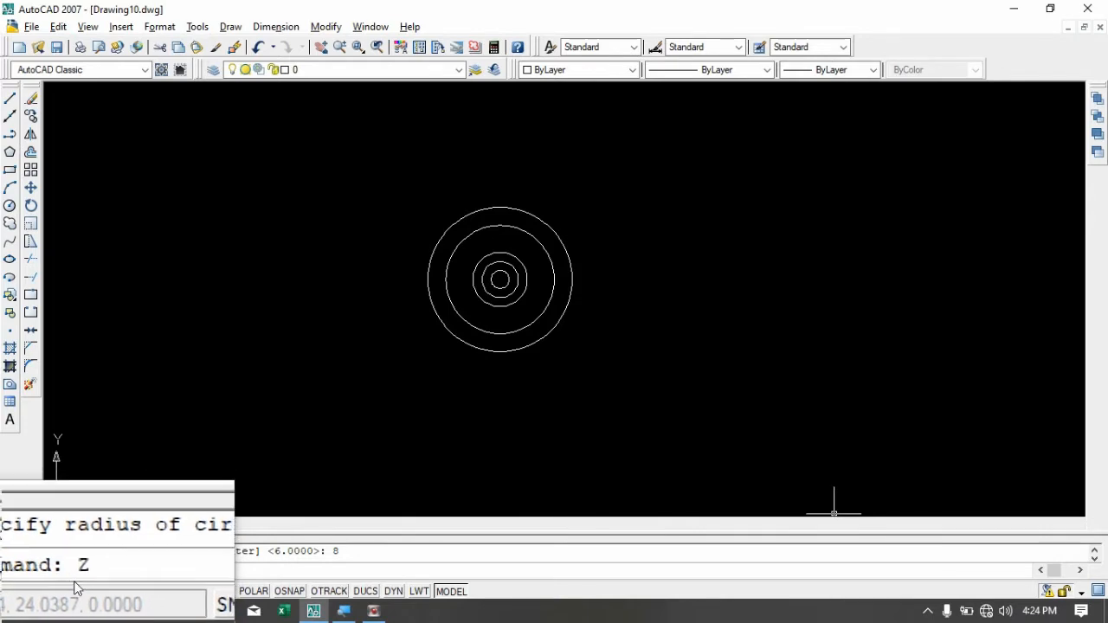
key(Return)
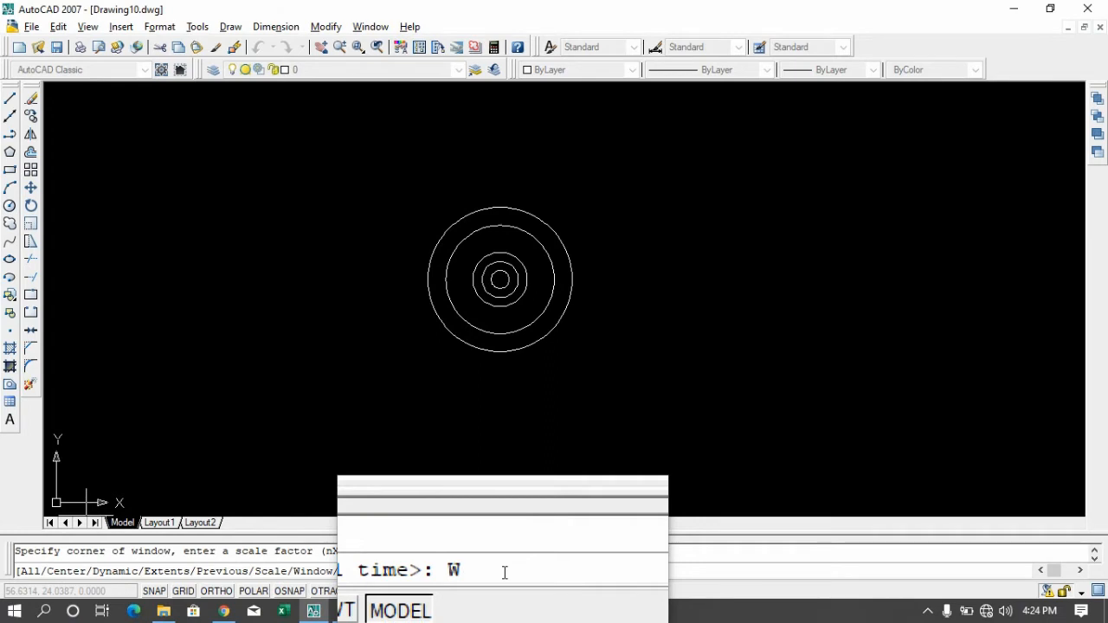
key(Return)
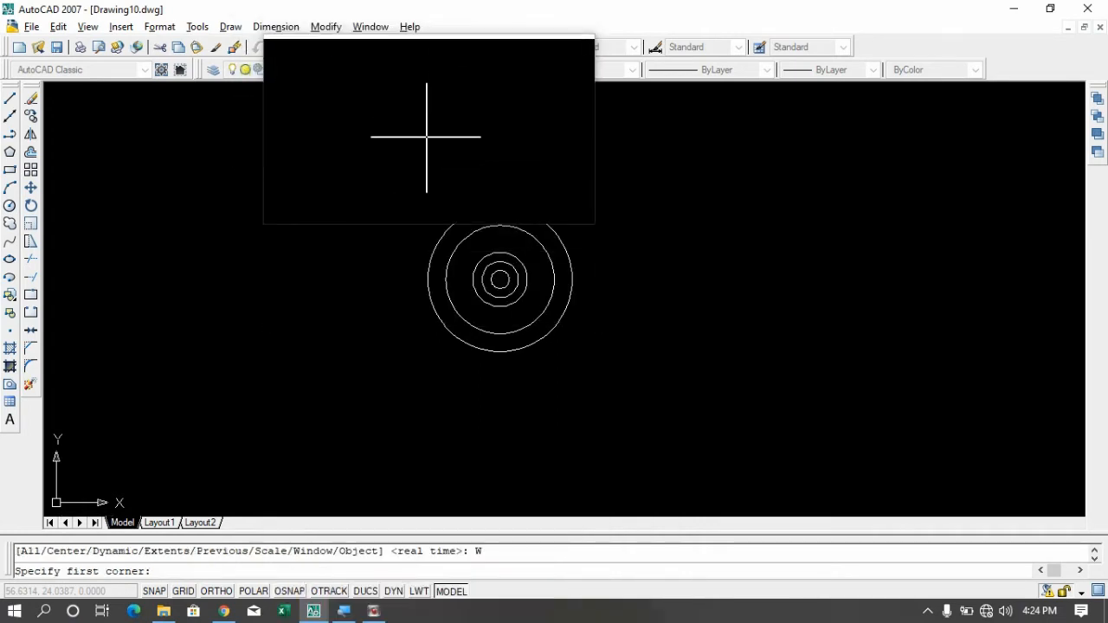
click(397, 175)
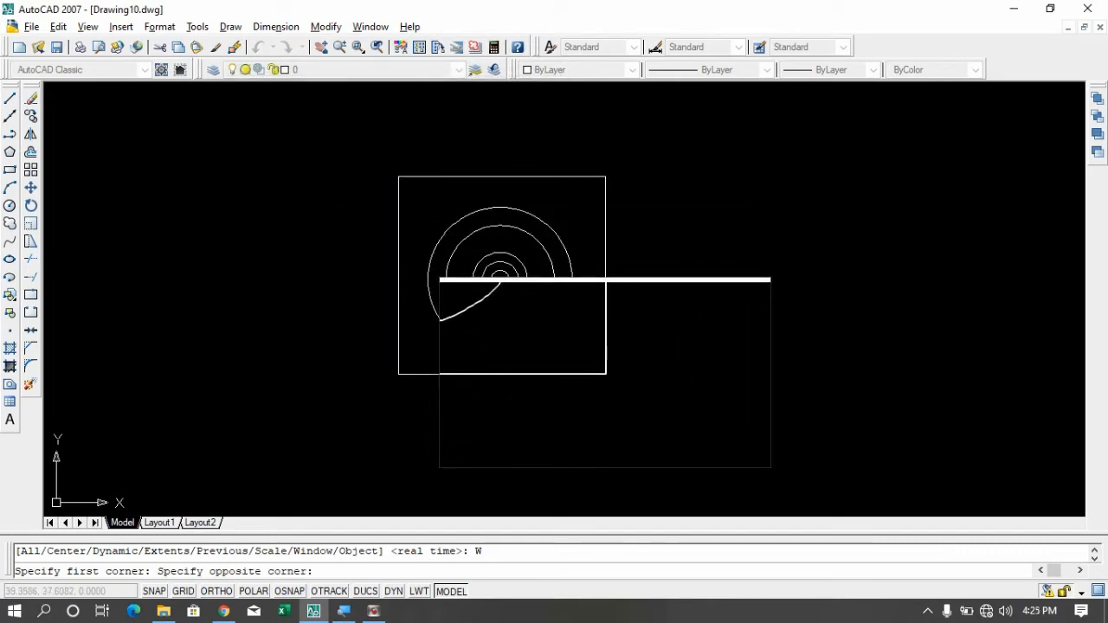
click(606, 373)
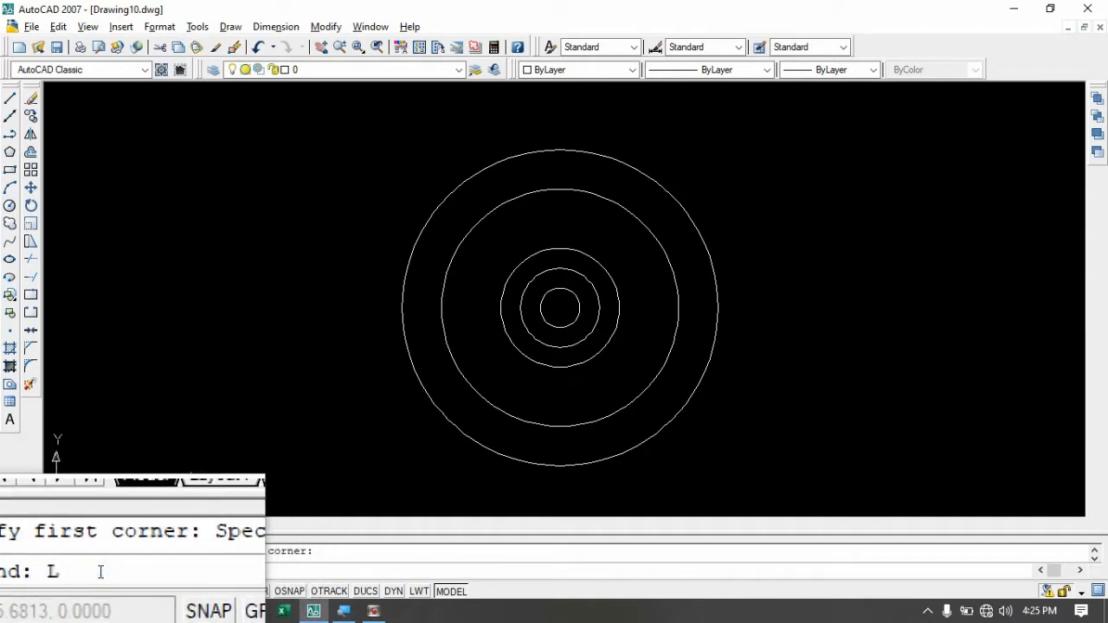
Draw a vertical line from the upper to the lower quadrant of the outermost circle, using the Quadrant snap.
key(Return)
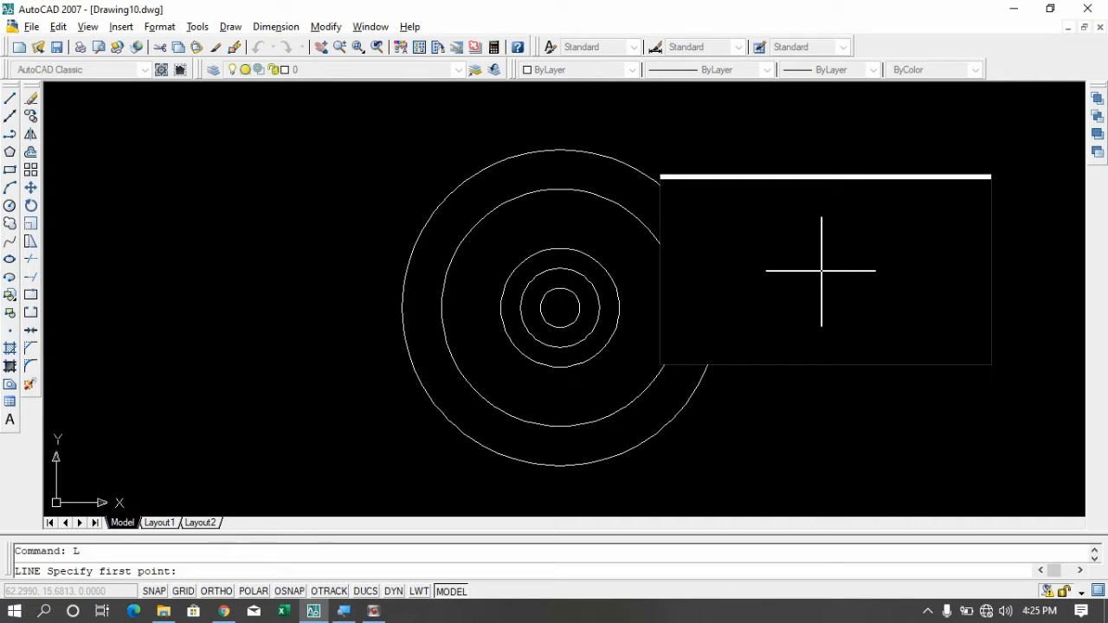
key(F8)
shift+right_click(825, 272)
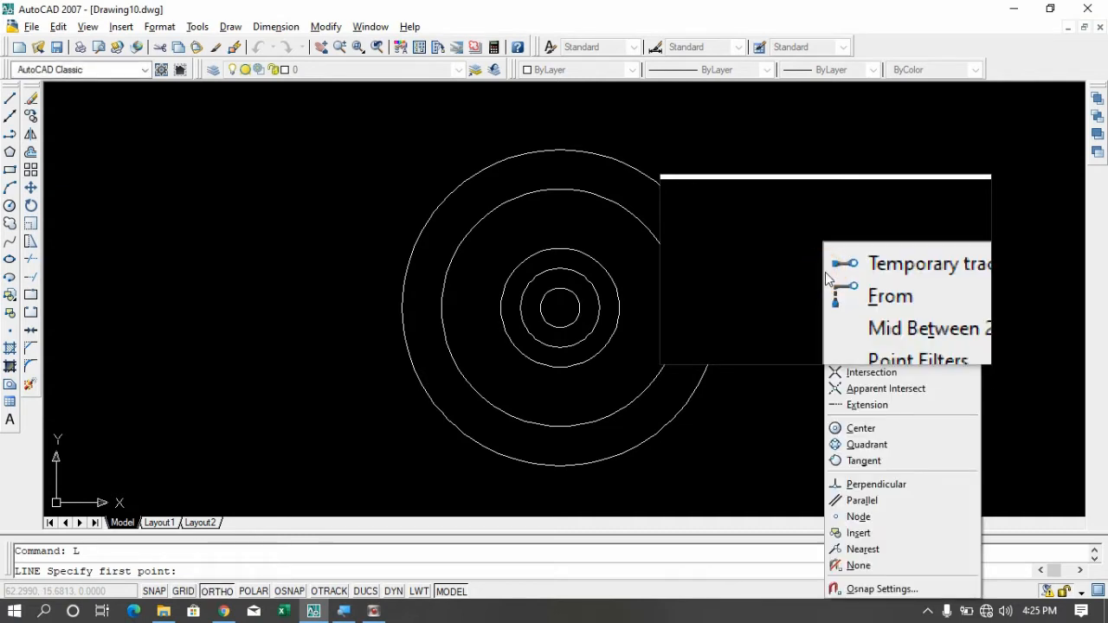
click(857, 448)
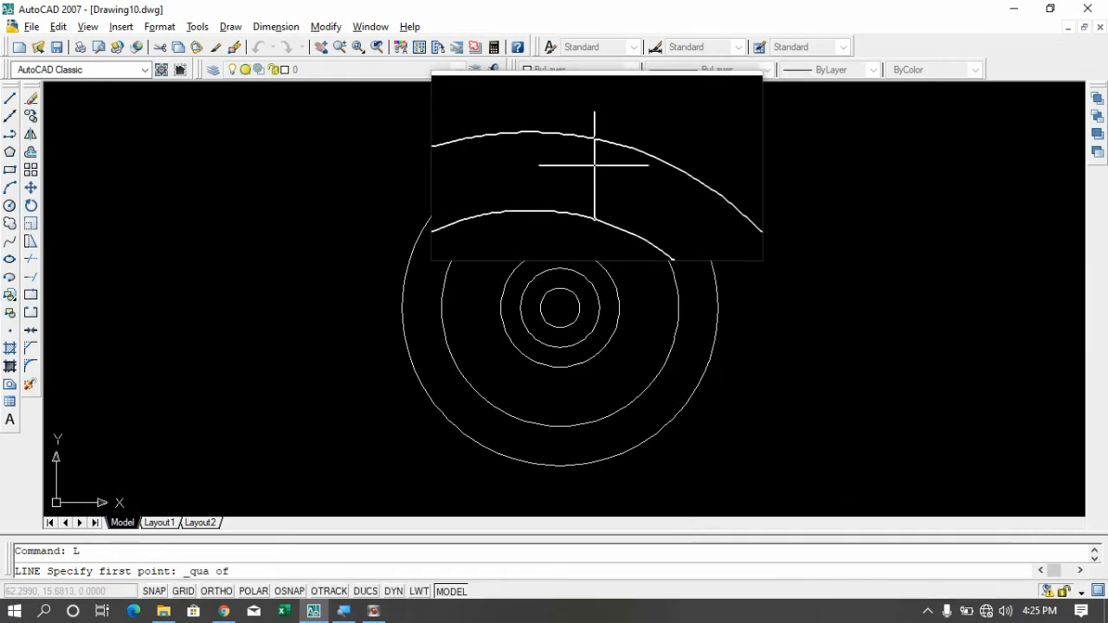
click(560, 149)
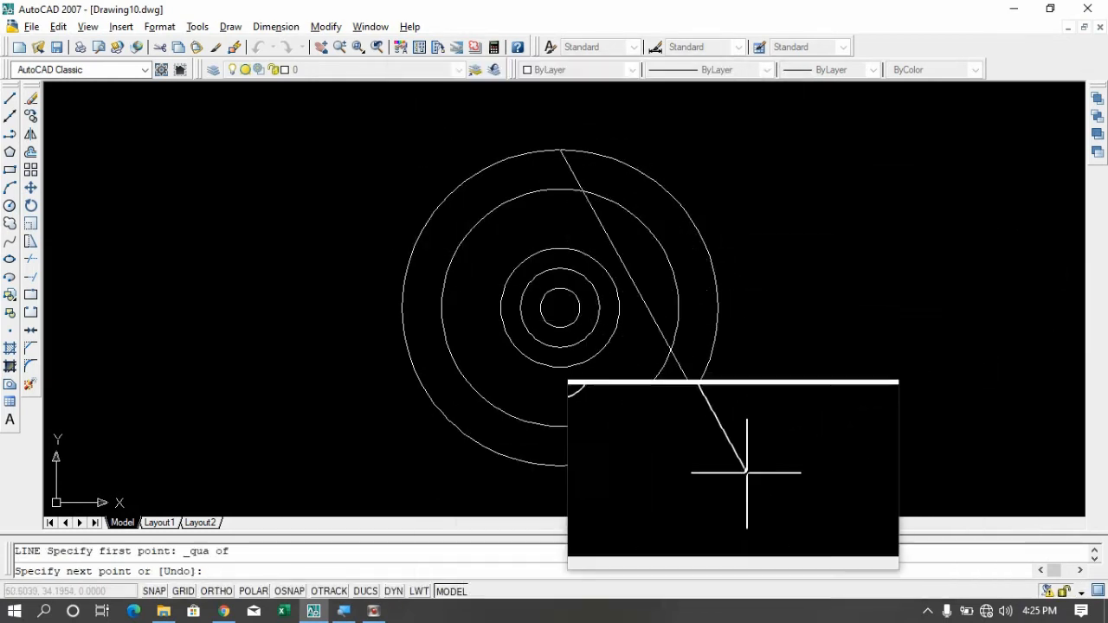
shift+right_click(842, 423)
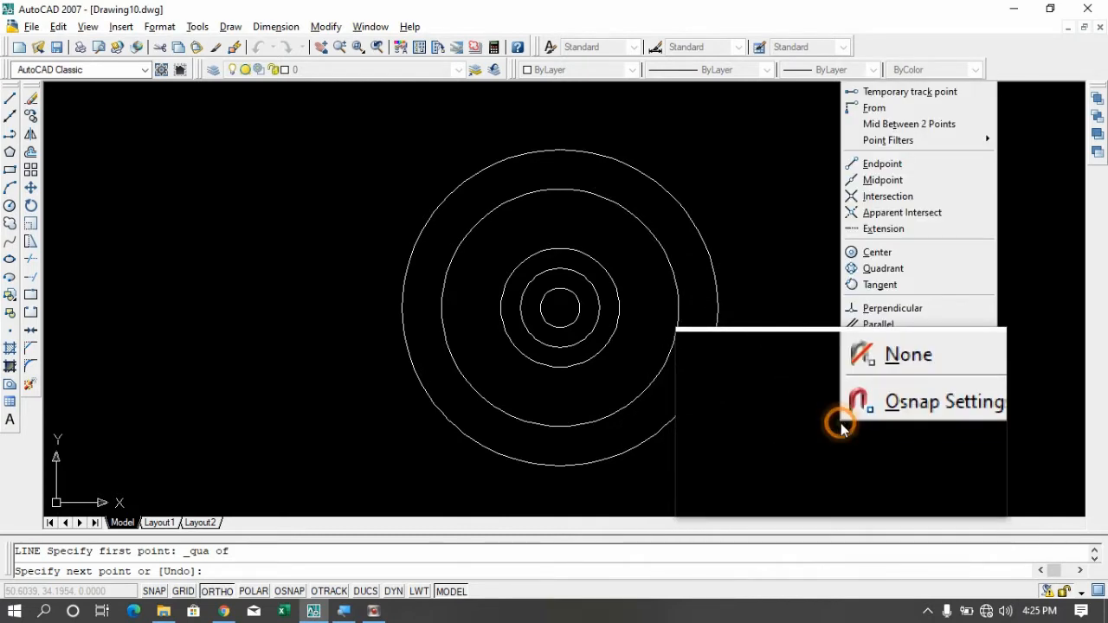
click(870, 268)
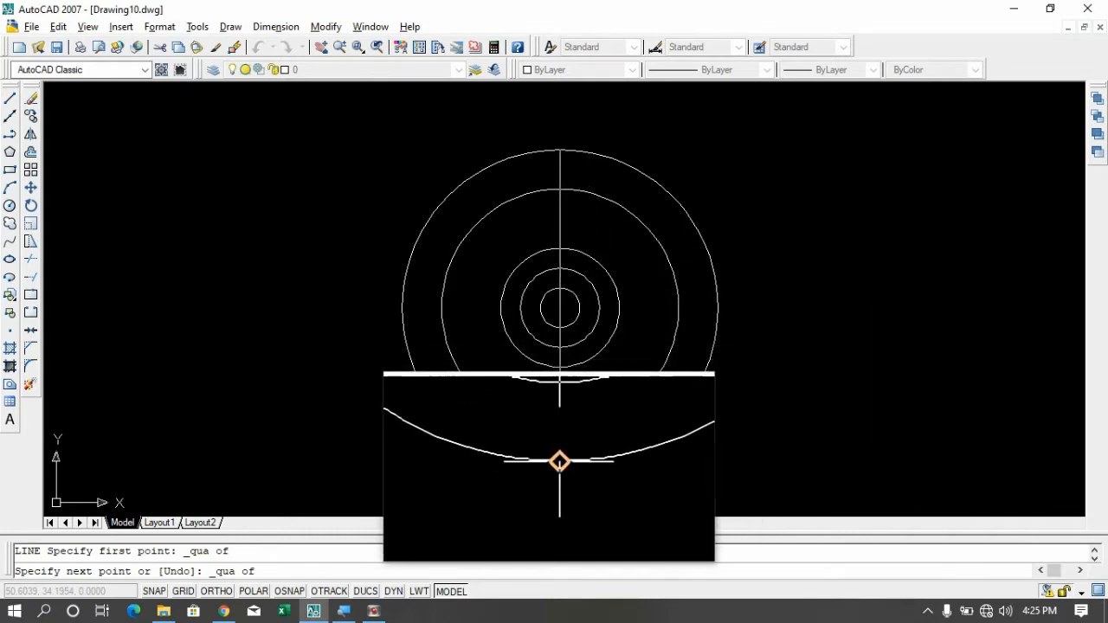
click(573, 471)
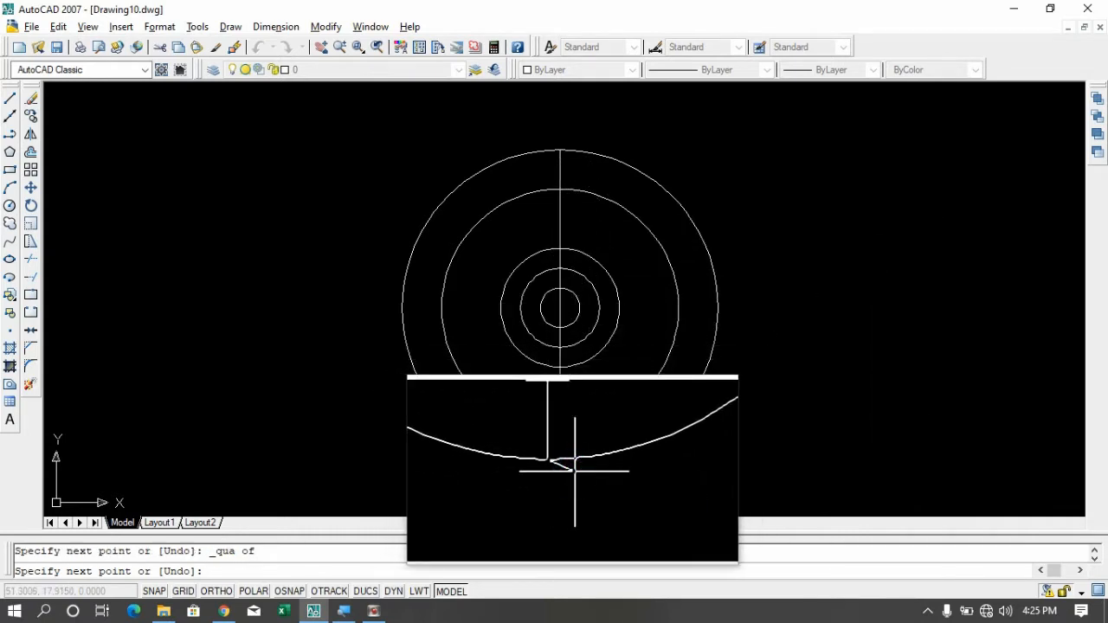
key(Return)
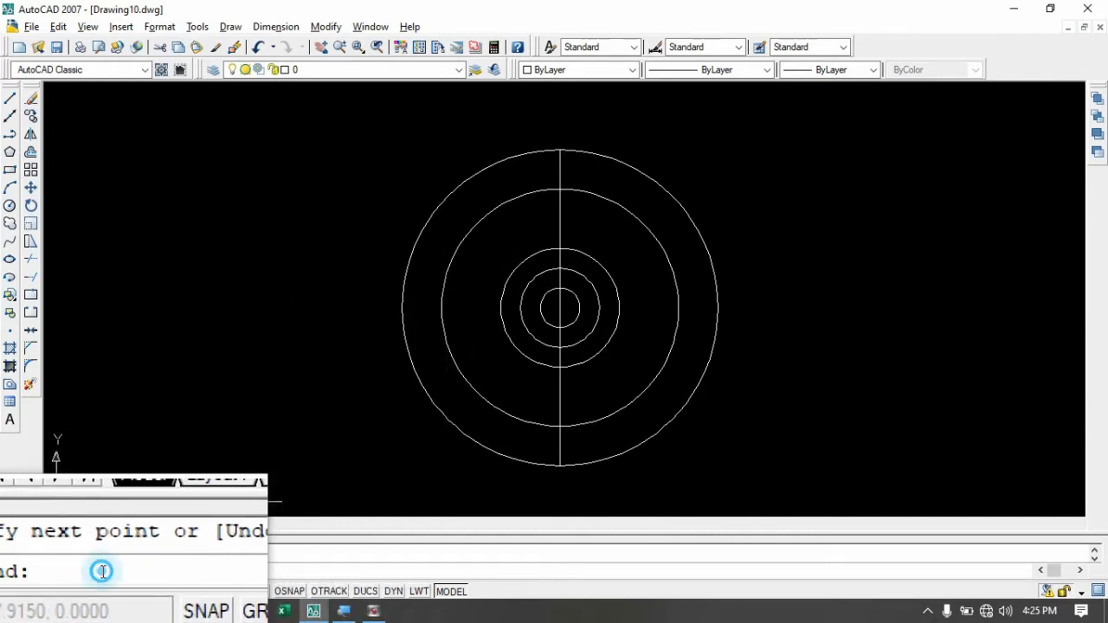
Draw a horizontal line from the left to the right quadrant of the outermost circle, using the Quadrant snap.
key(Return)
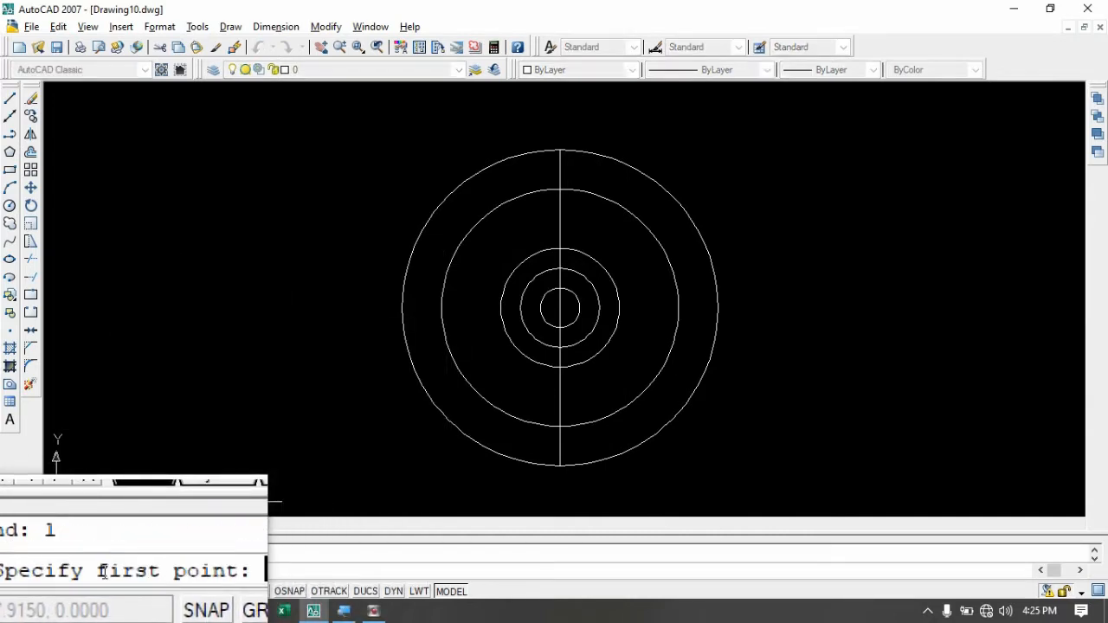
shift+right_click(201, 285)
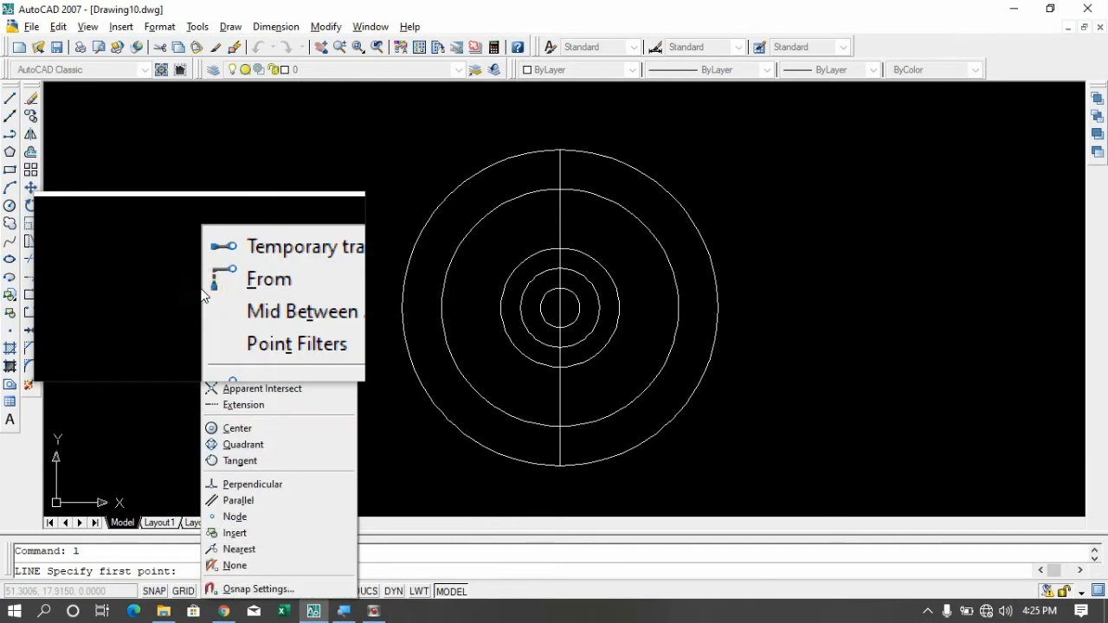
click(216, 443)
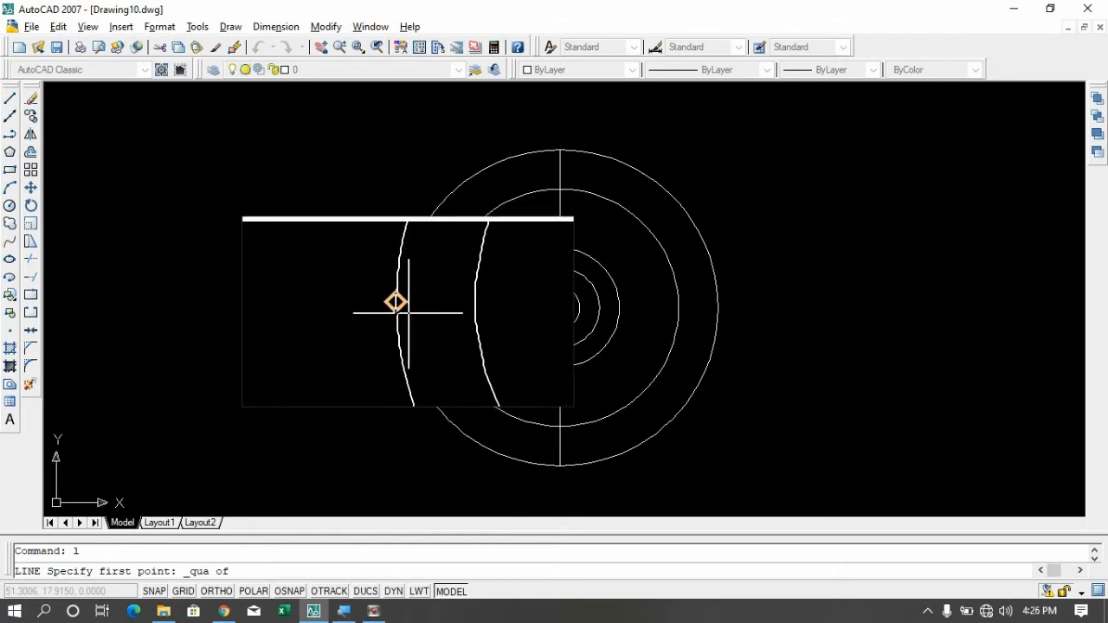
click(408, 312)
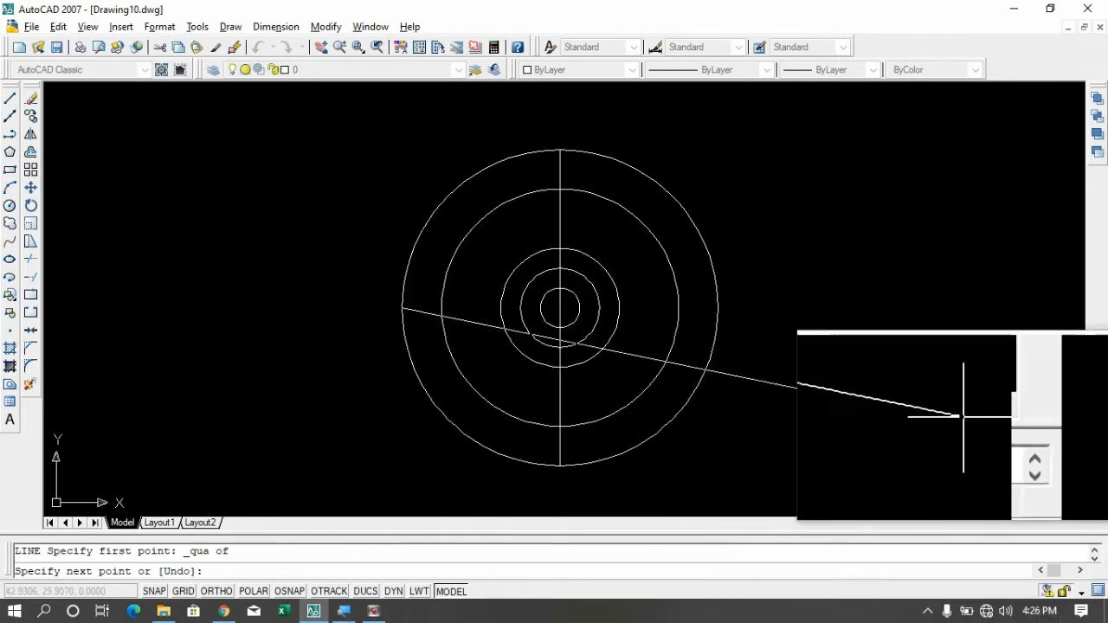
shift+right_click(875, 260)
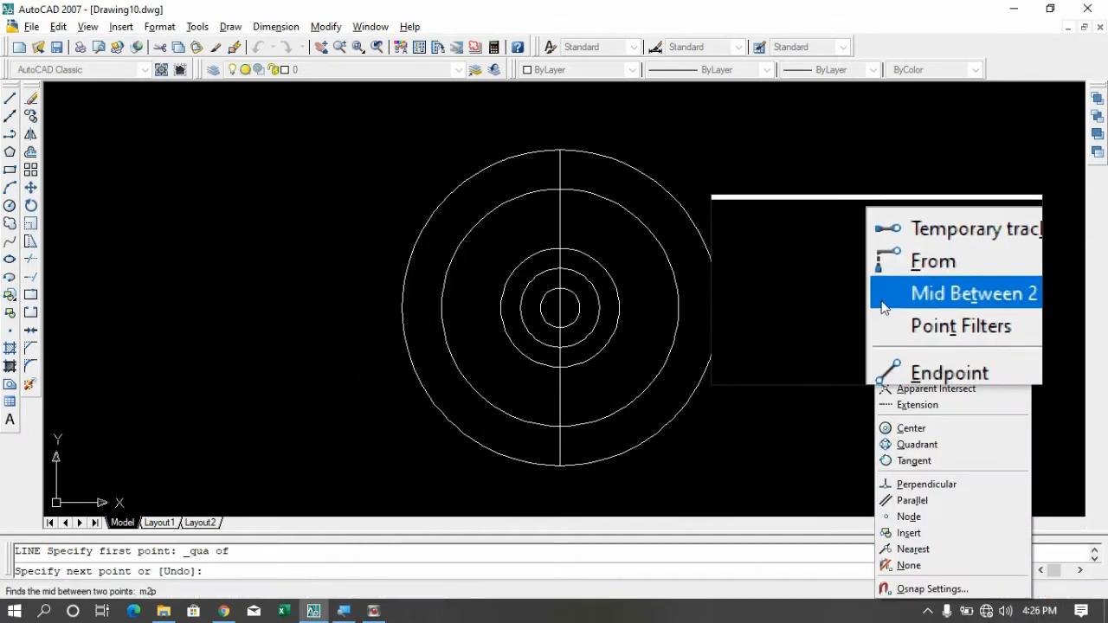
click(906, 446)
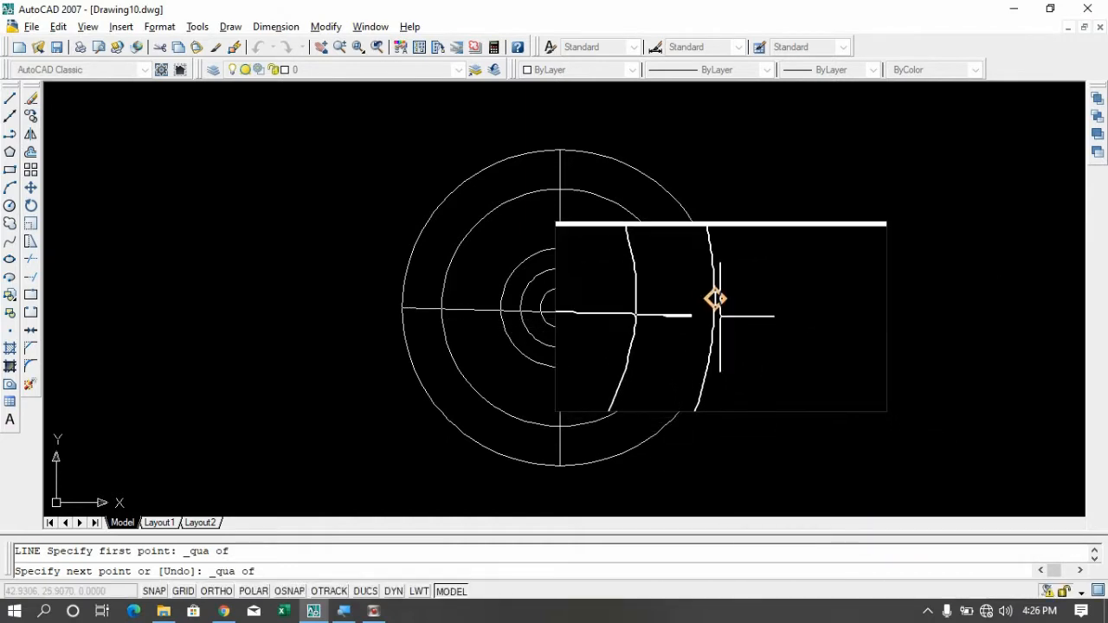
click(723, 317)
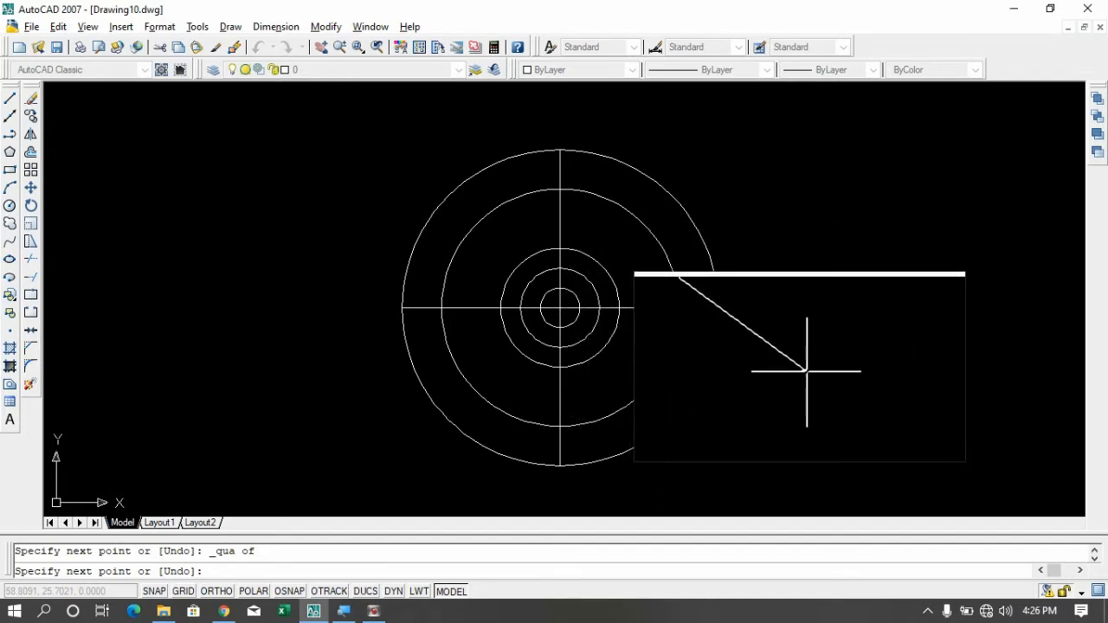
key(Return)
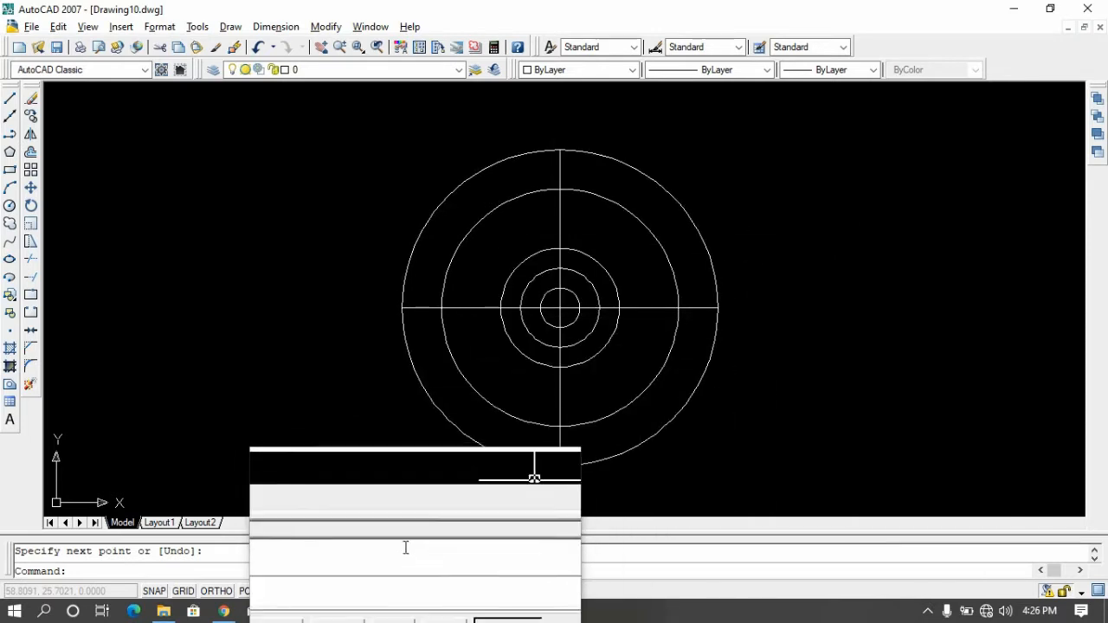
Offset the vertical centre line by 0.5 to both its right and left sides.
click(78, 568)
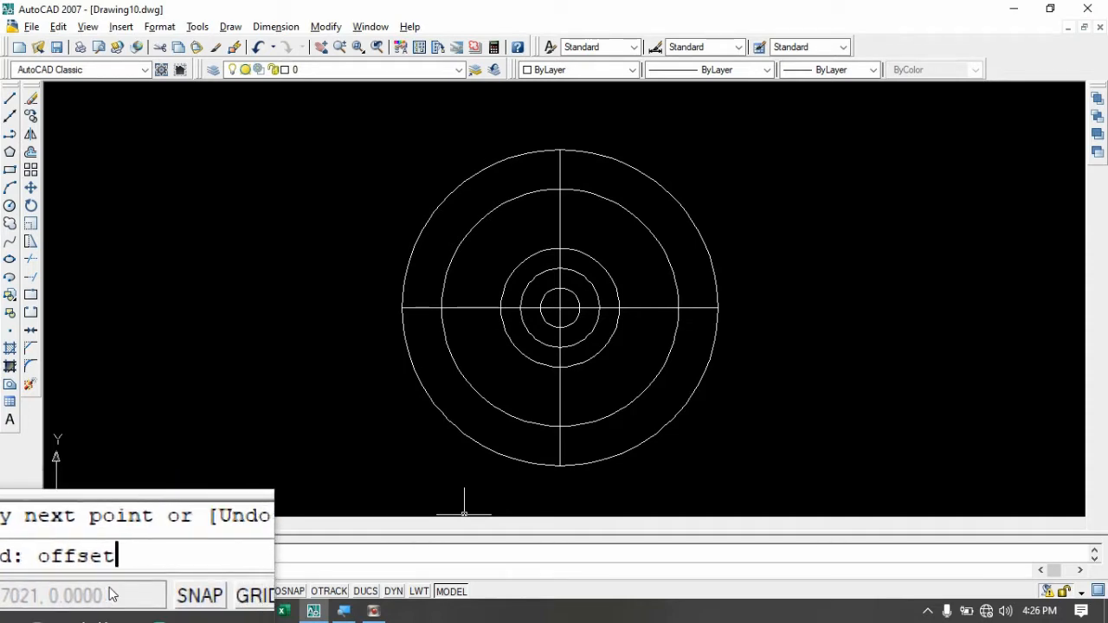
key(Return)
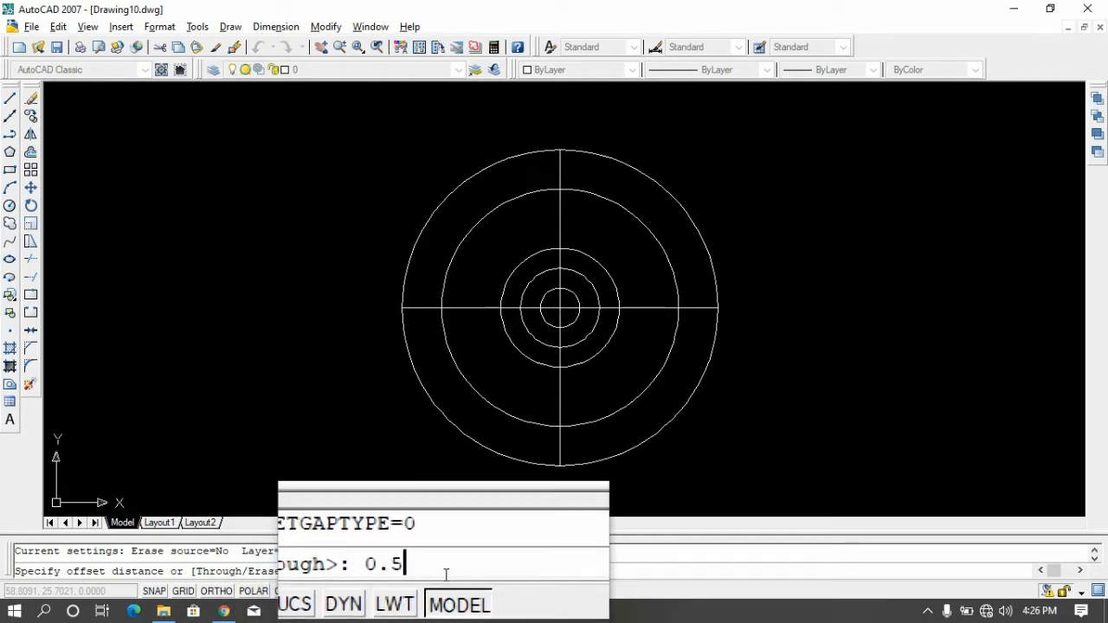
key(Return)
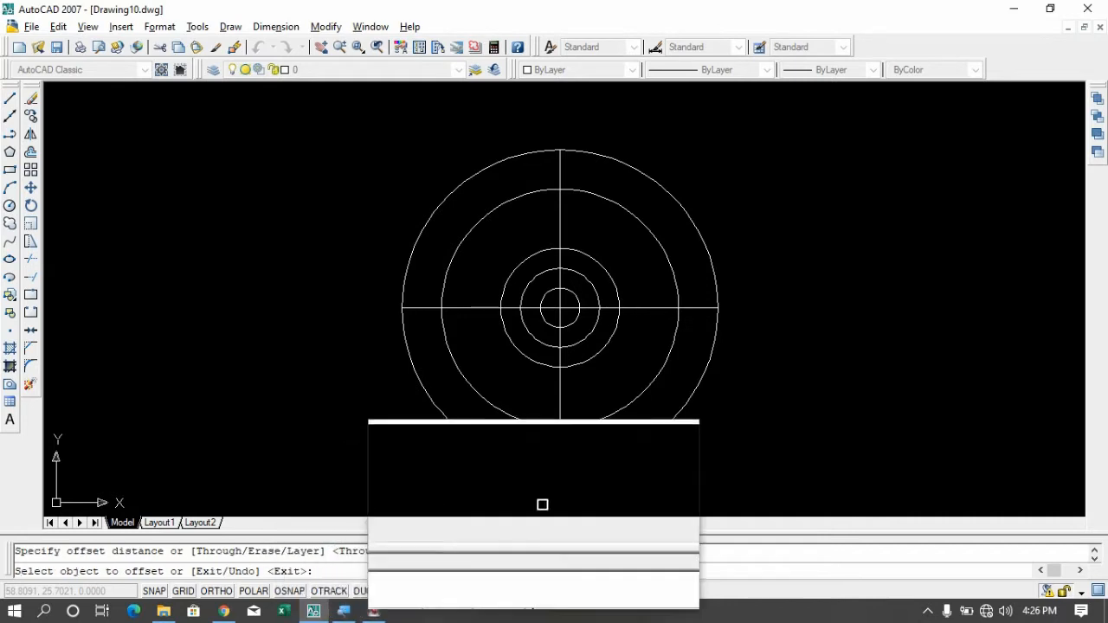
click(560, 159)
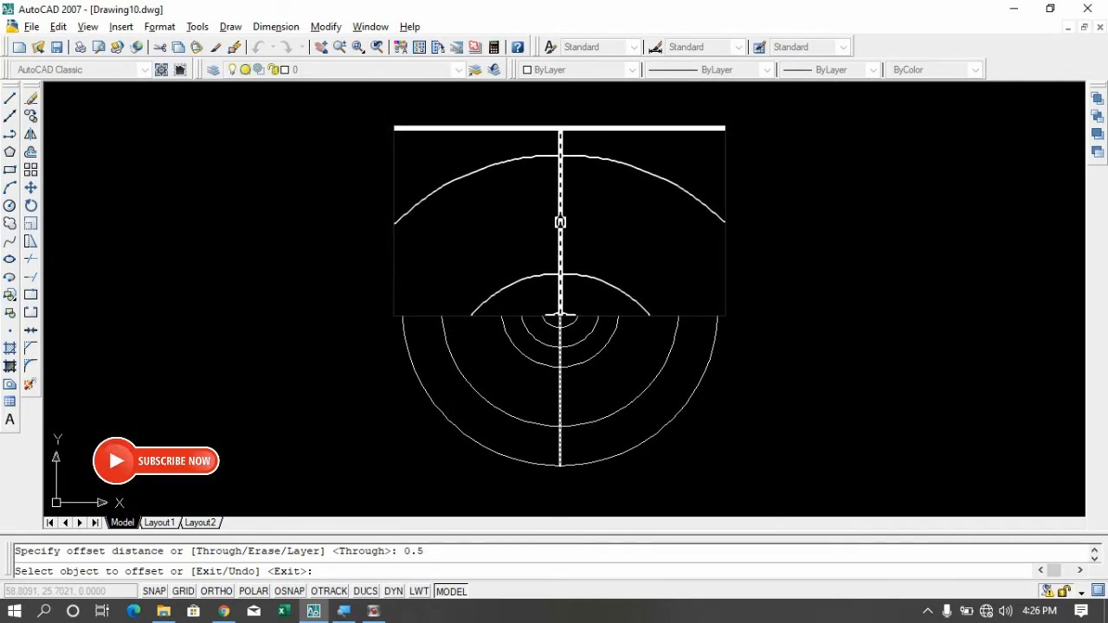
click(560, 223)
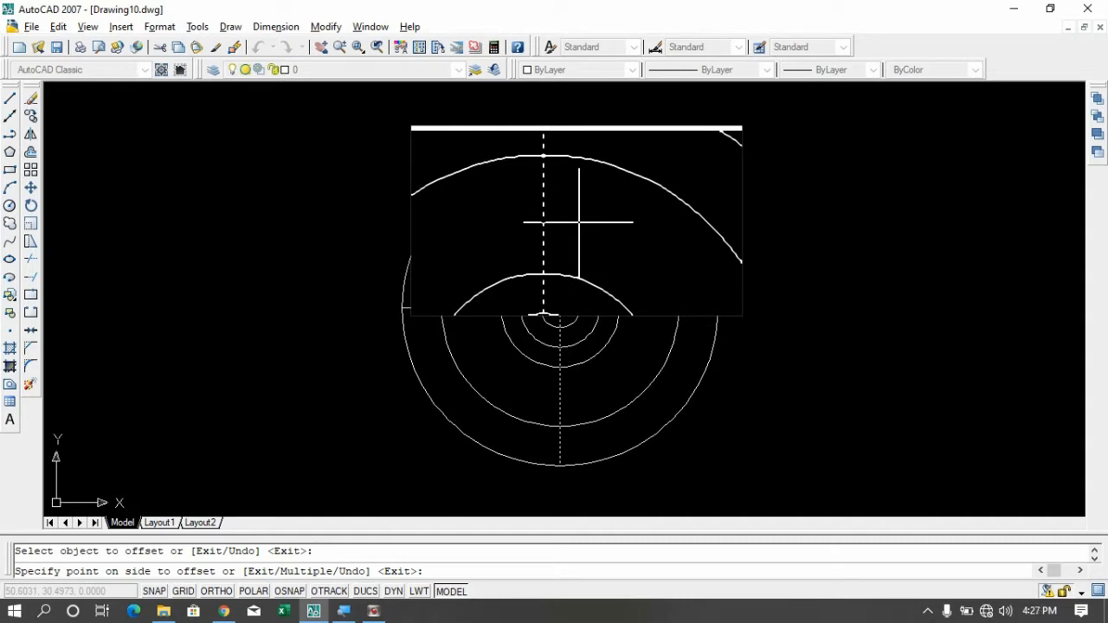
click(578, 222)
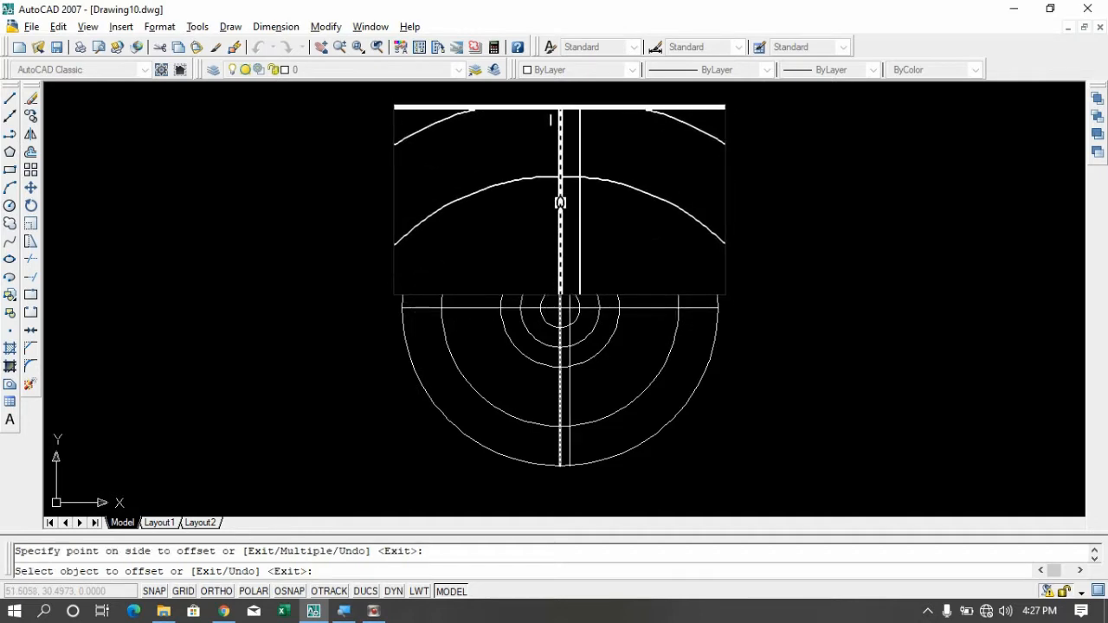
click(560, 202)
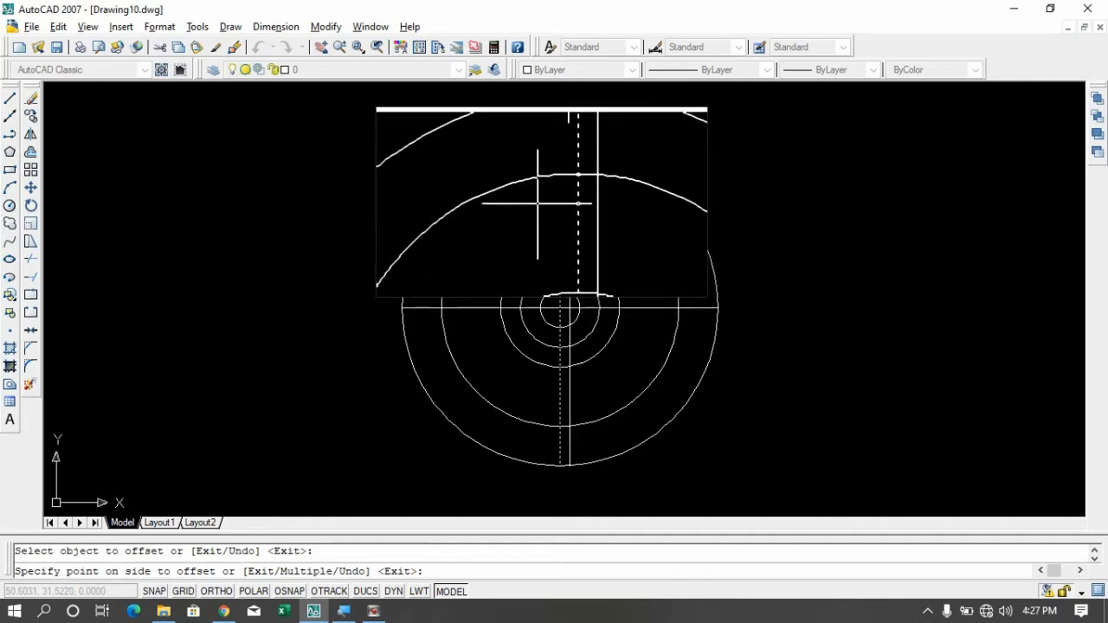
click(539, 203)
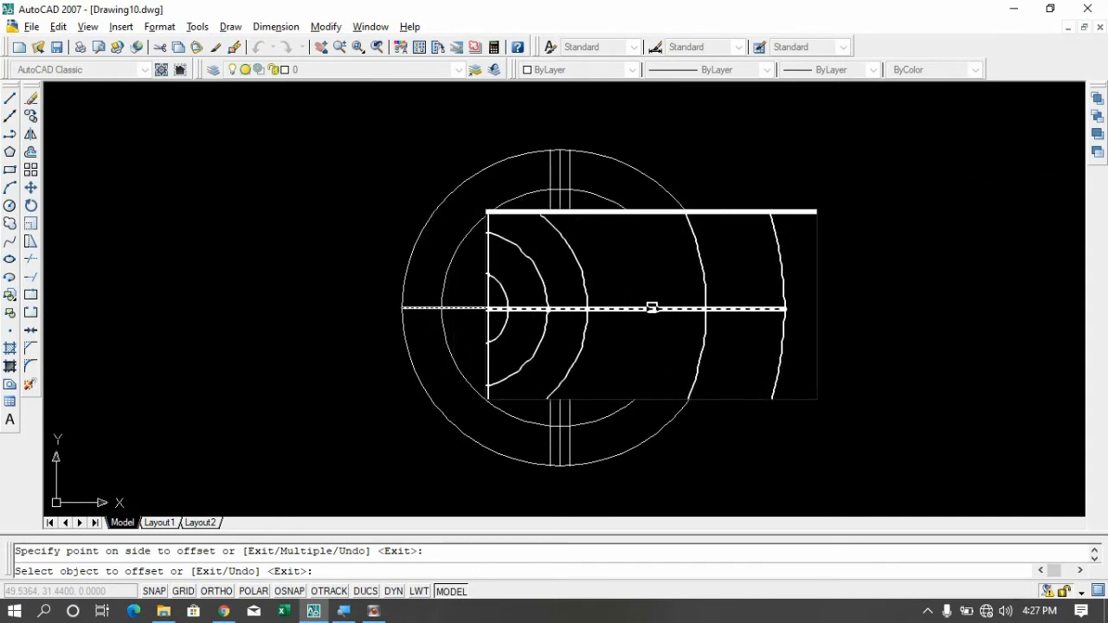
Offset the horizontal centre line by the same 0.5 distance above and below, and end the Offset command.
click(647, 307)
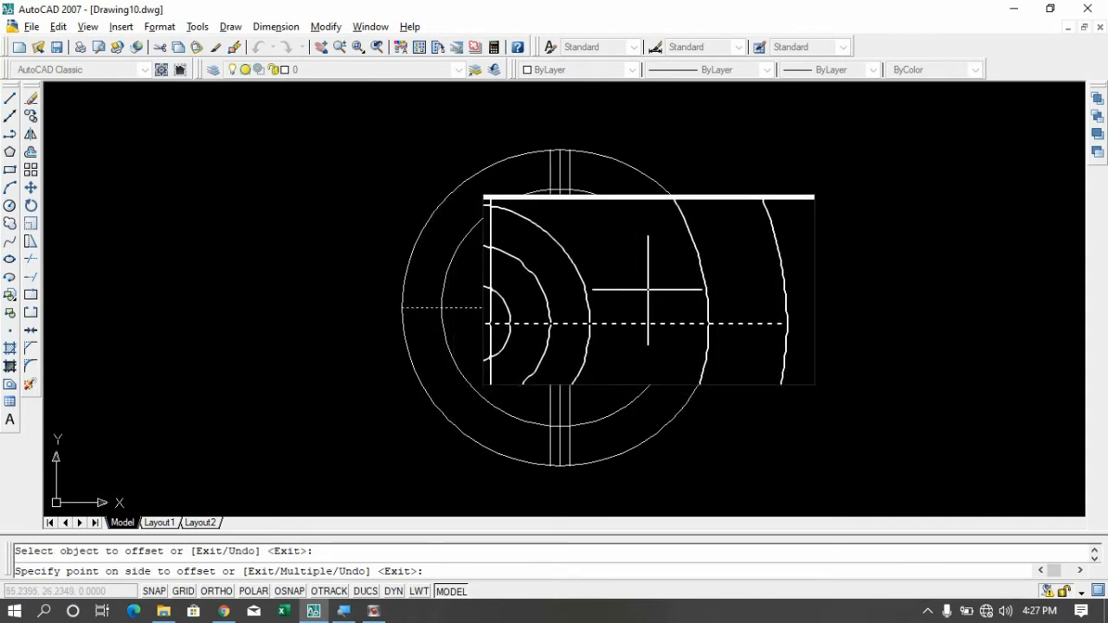
click(647, 289)
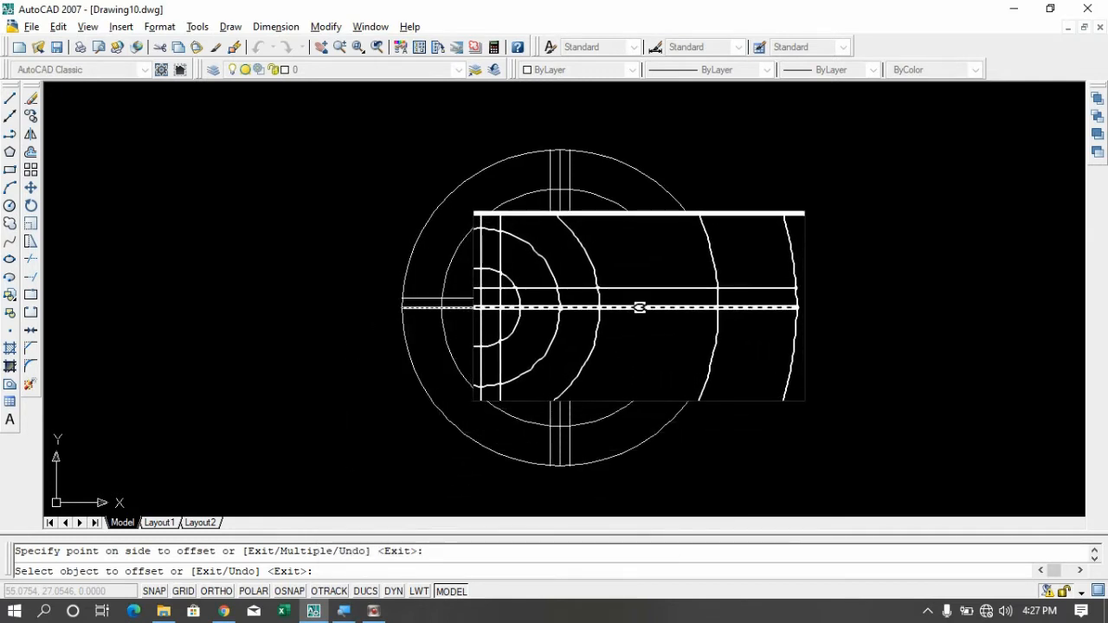
click(640, 306)
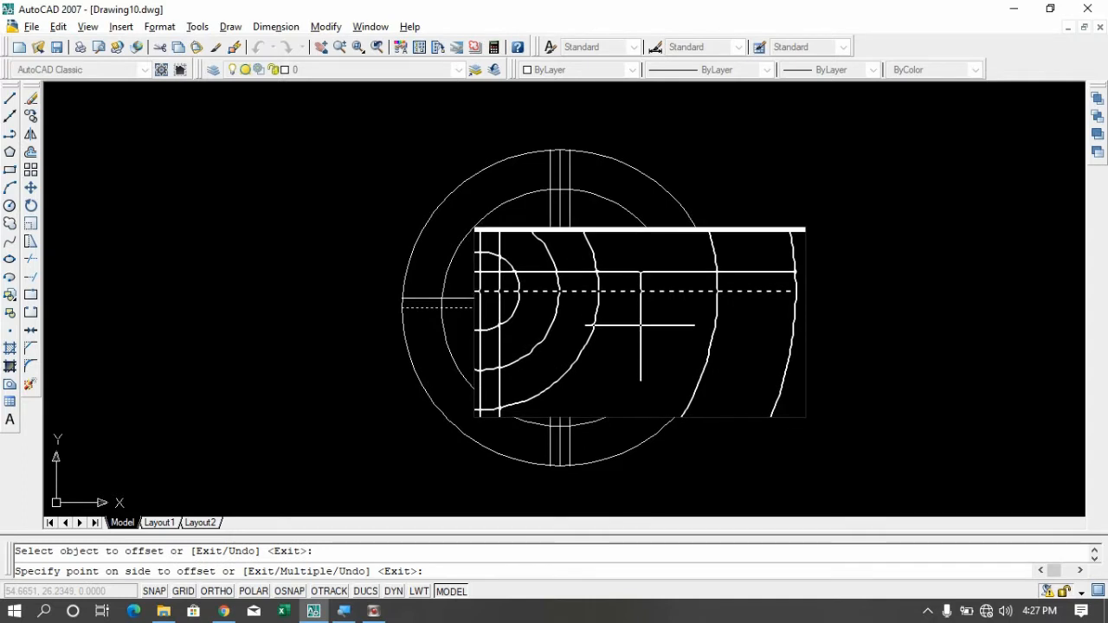
click(638, 324)
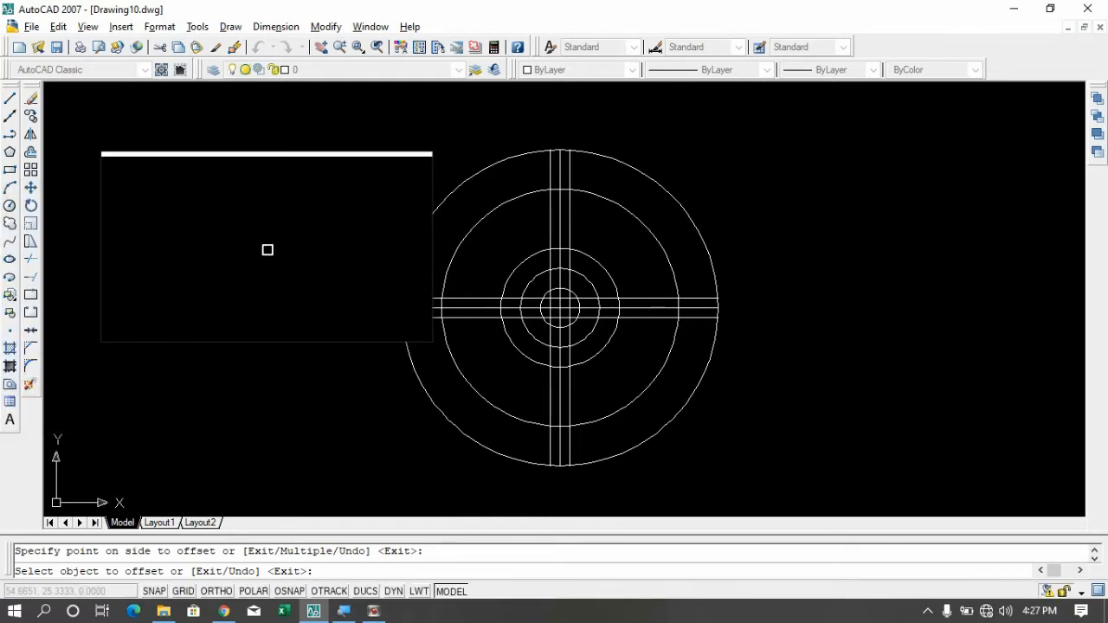
key(Escape)
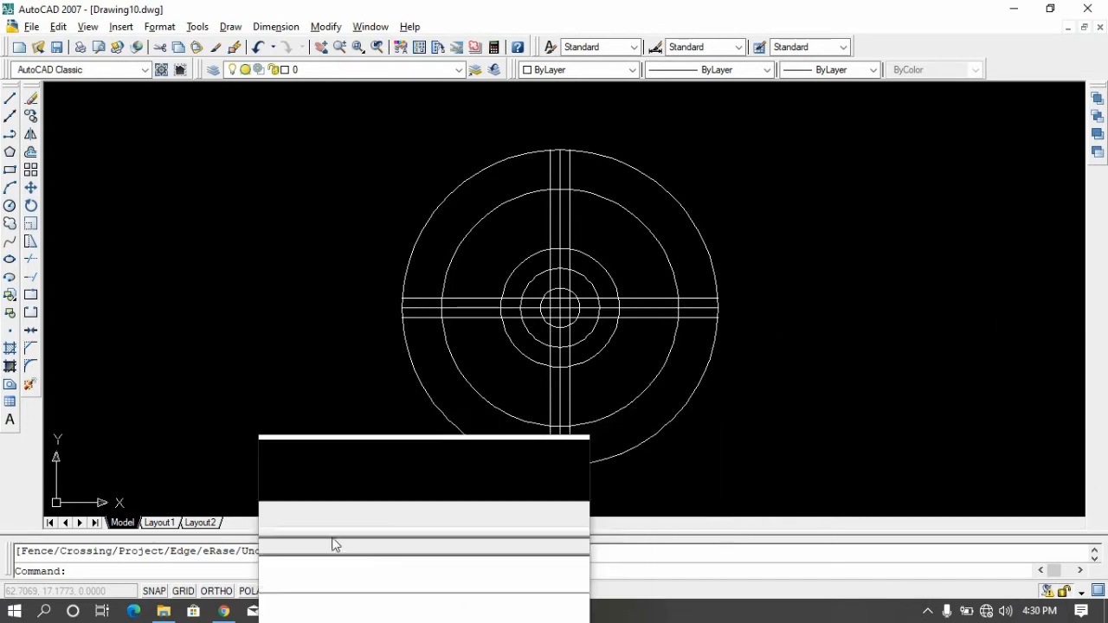
Erase the original vertical and horizontal centre lines, keeping the offset lines on either side of them.
click(72, 572)
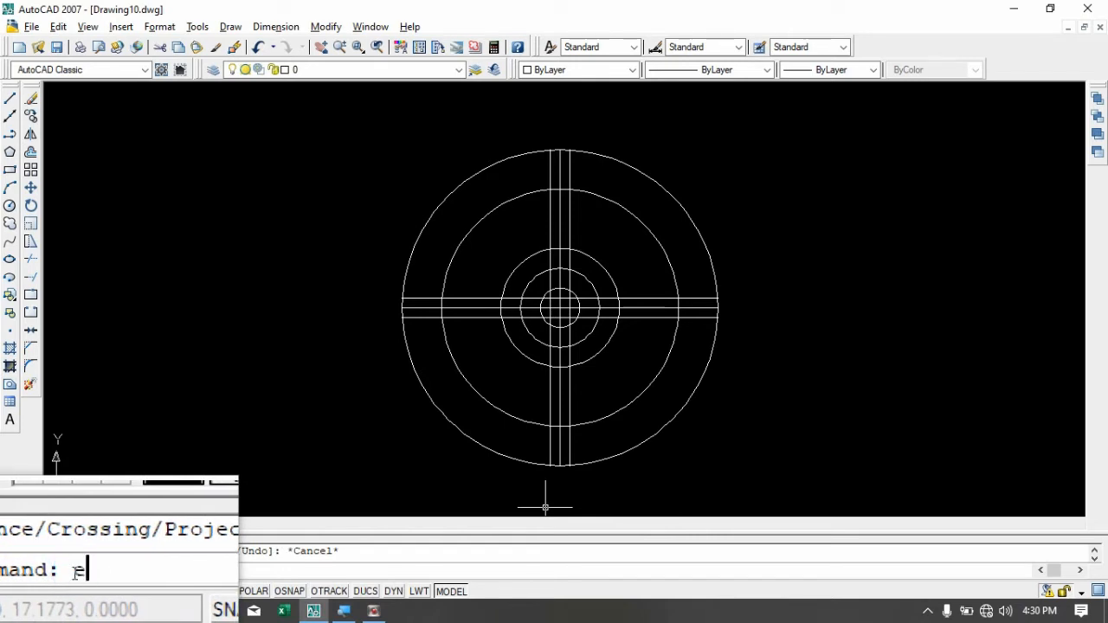
text(e)
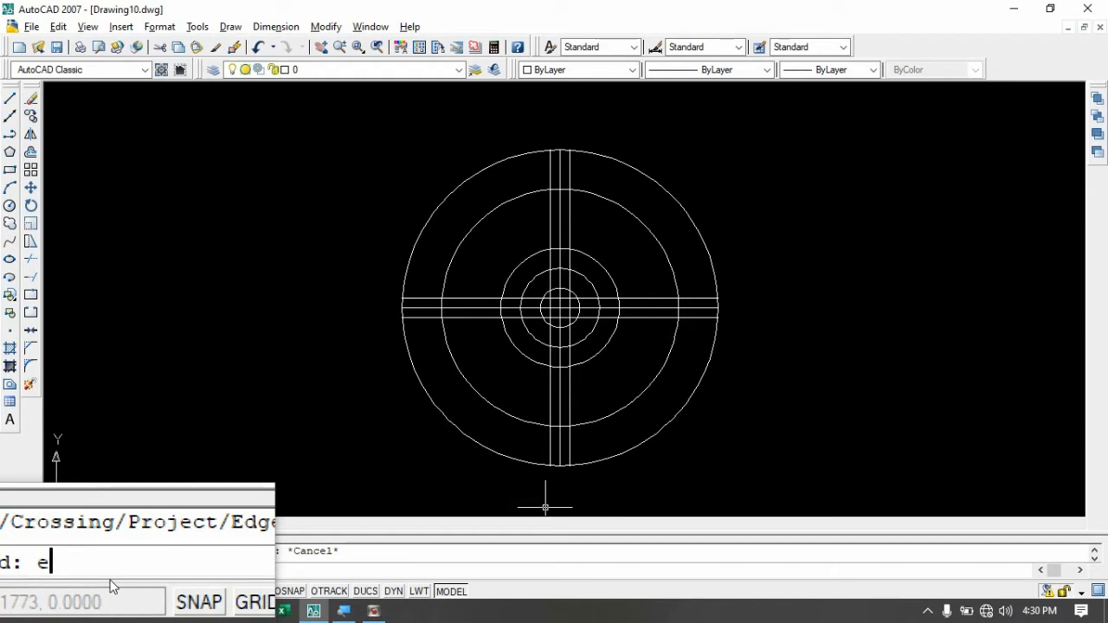
key(Return)
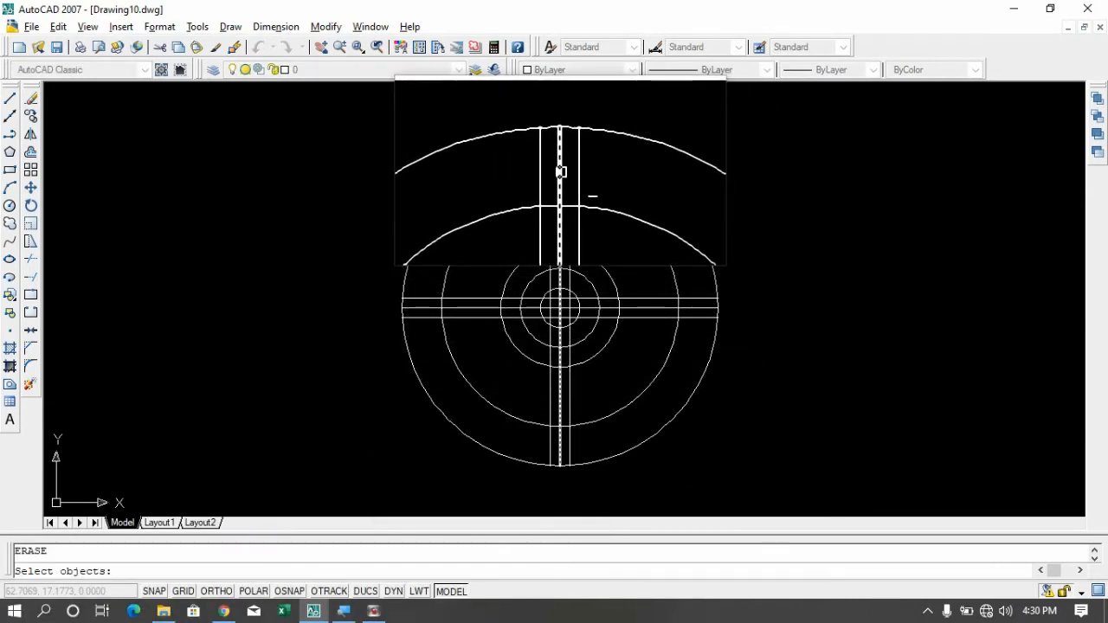
click(561, 171)
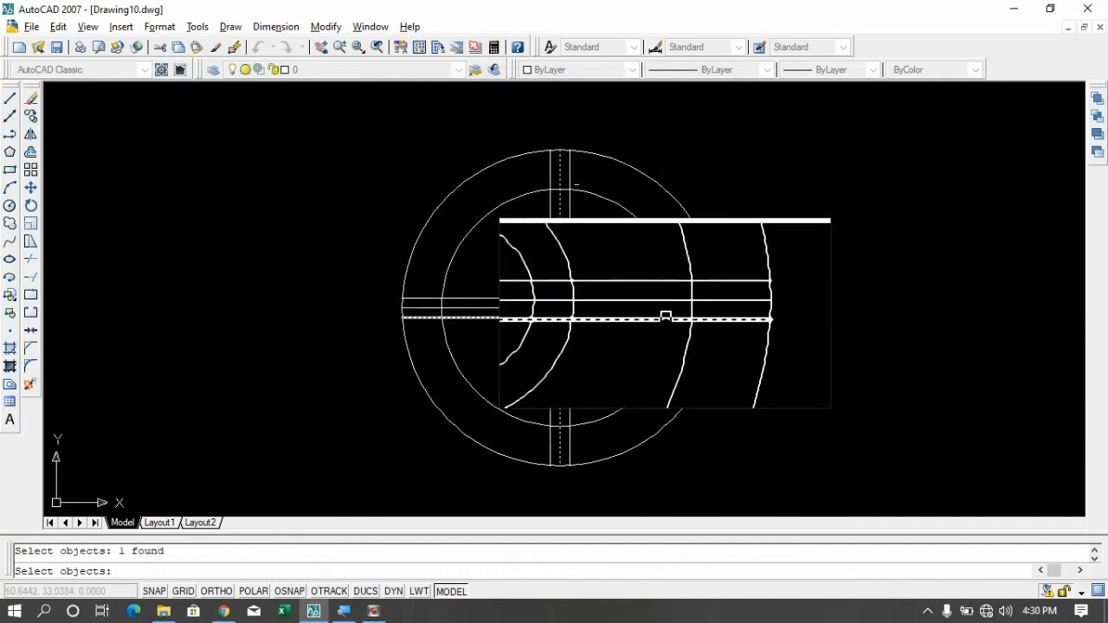
click(667, 309)
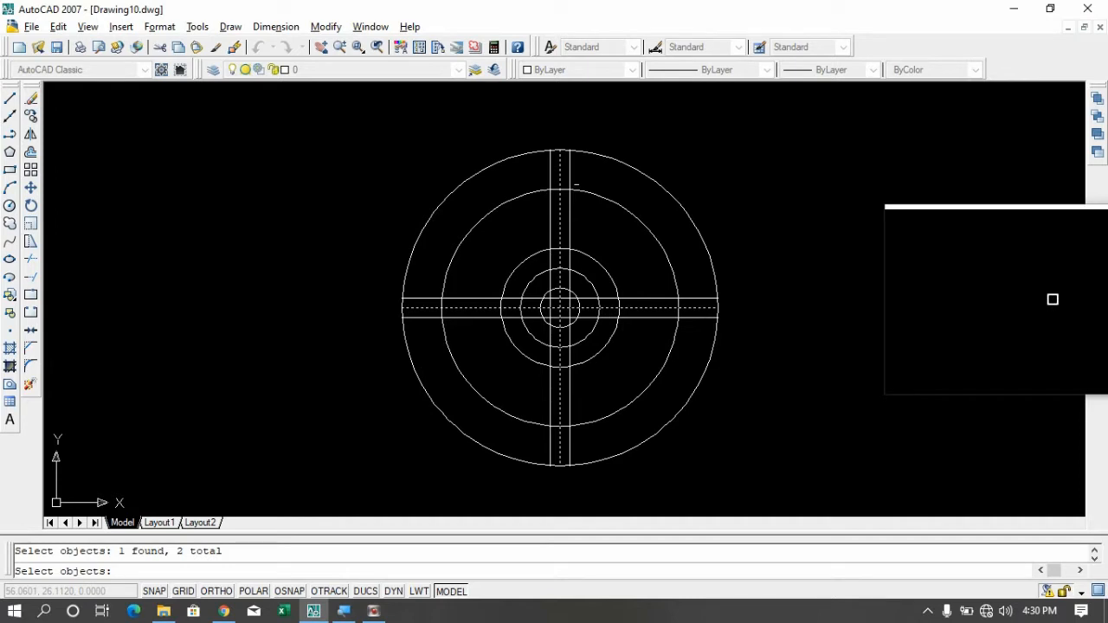
key(Return)
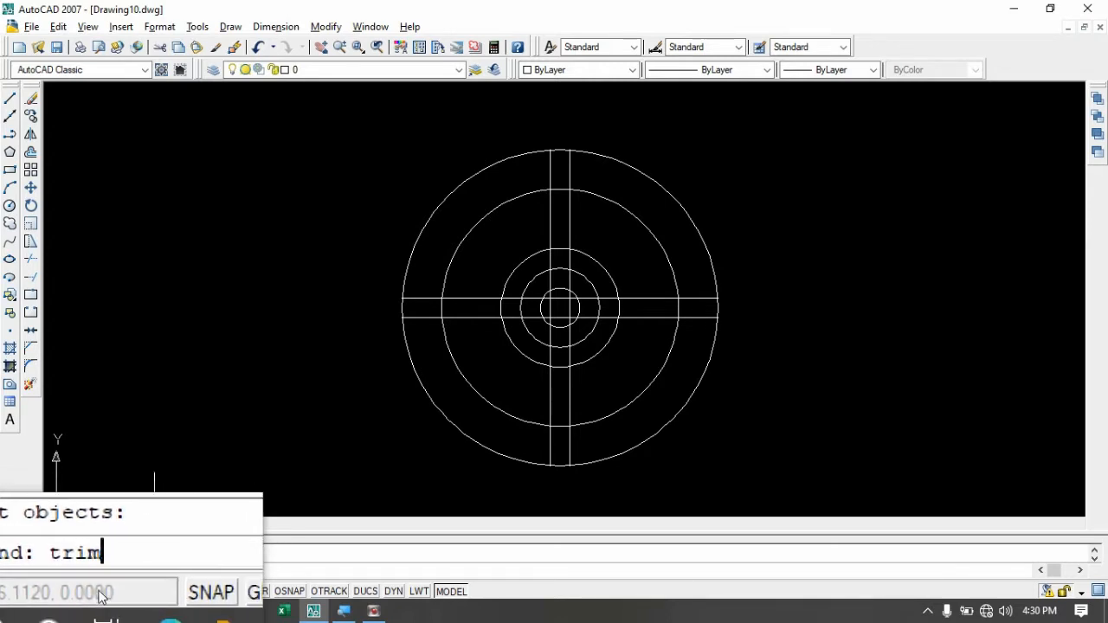
Trim the offset lines and the radius 3 and 6 circles against all objects to isolate a closed sector in the upper-right quarter.
key(Return)
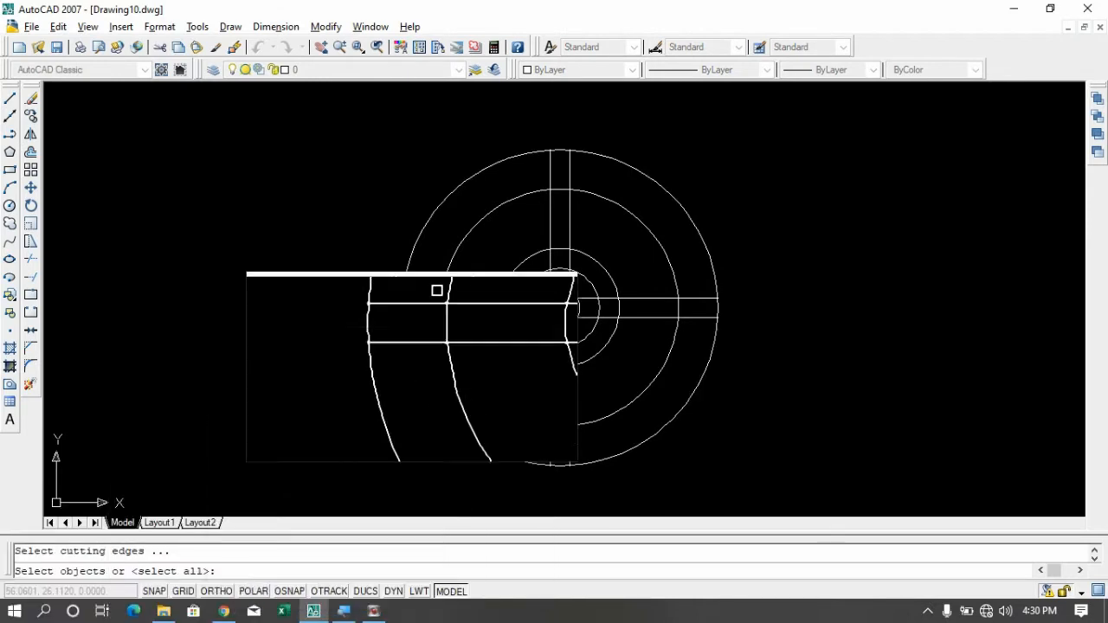
click(379, 127)
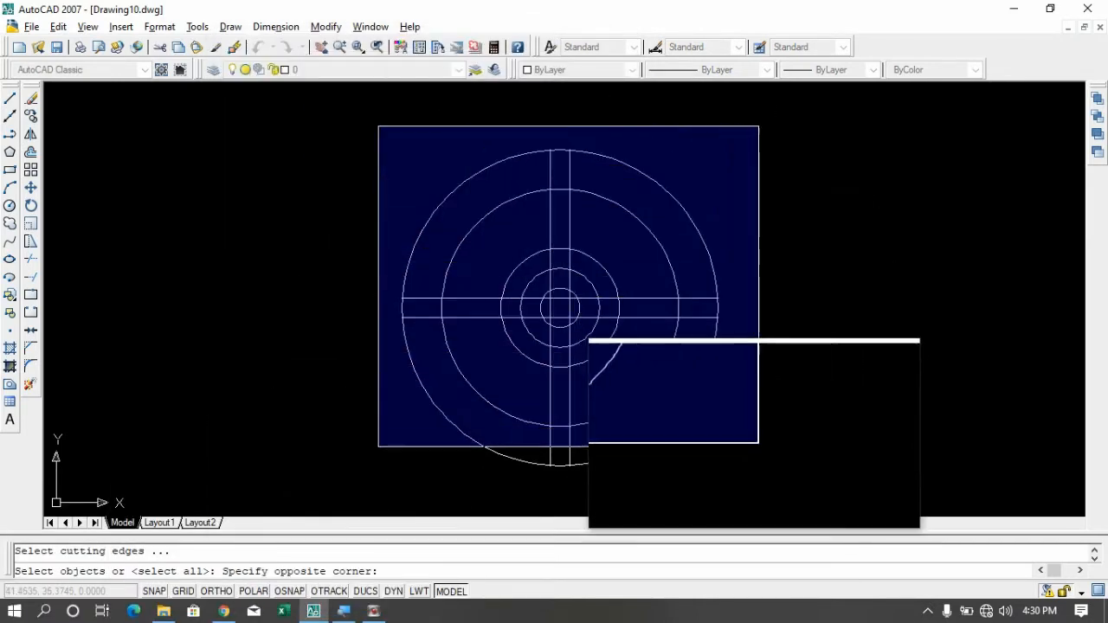
click(761, 482)
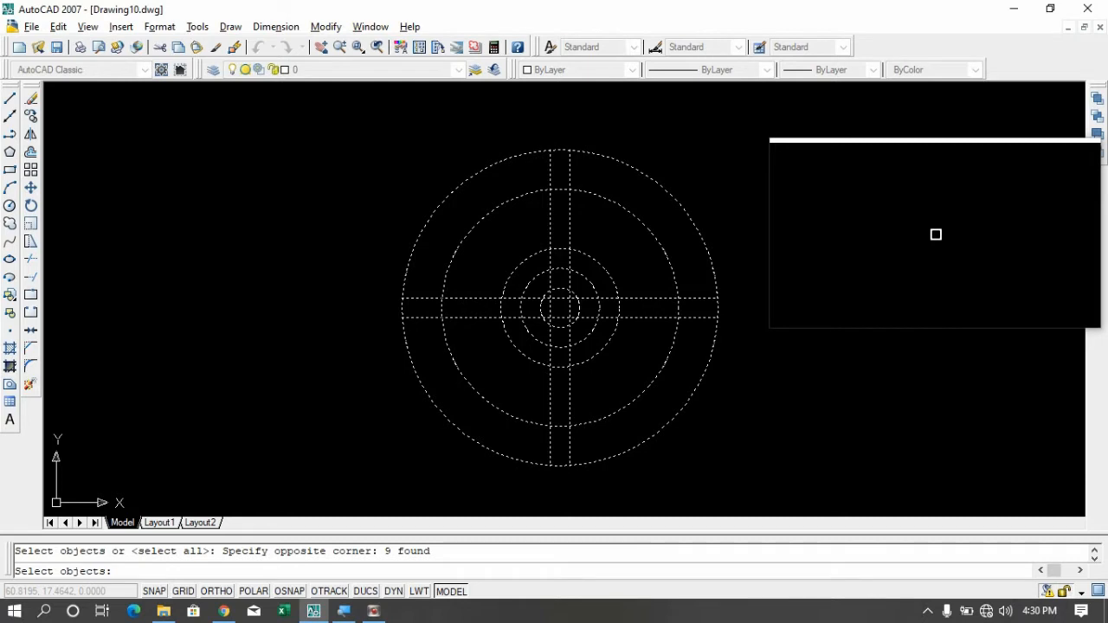
key(Return)
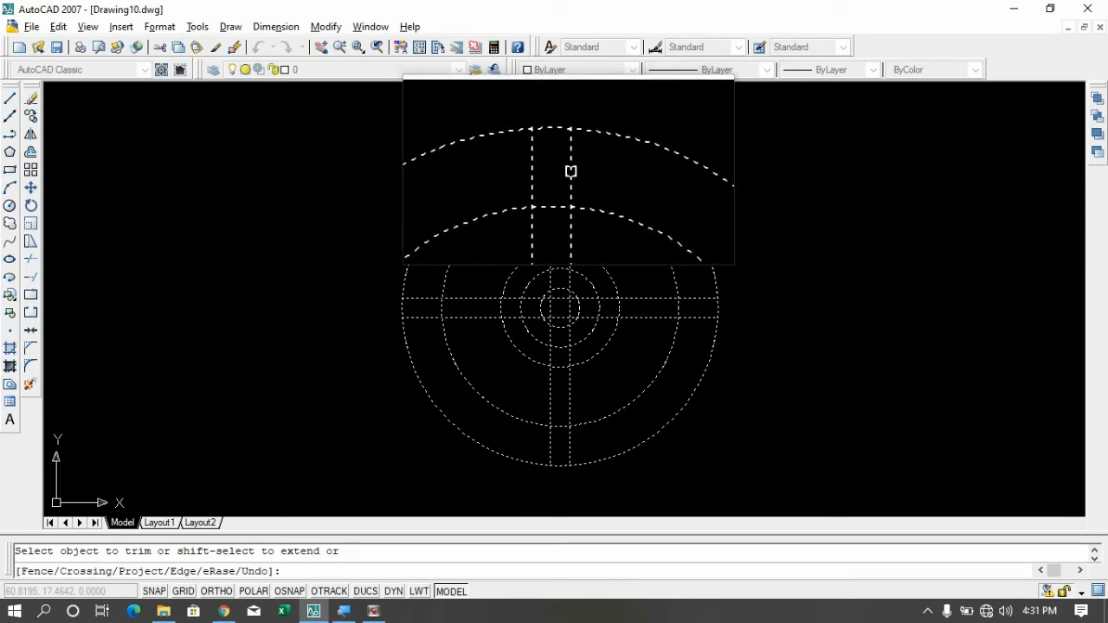
click(571, 171)
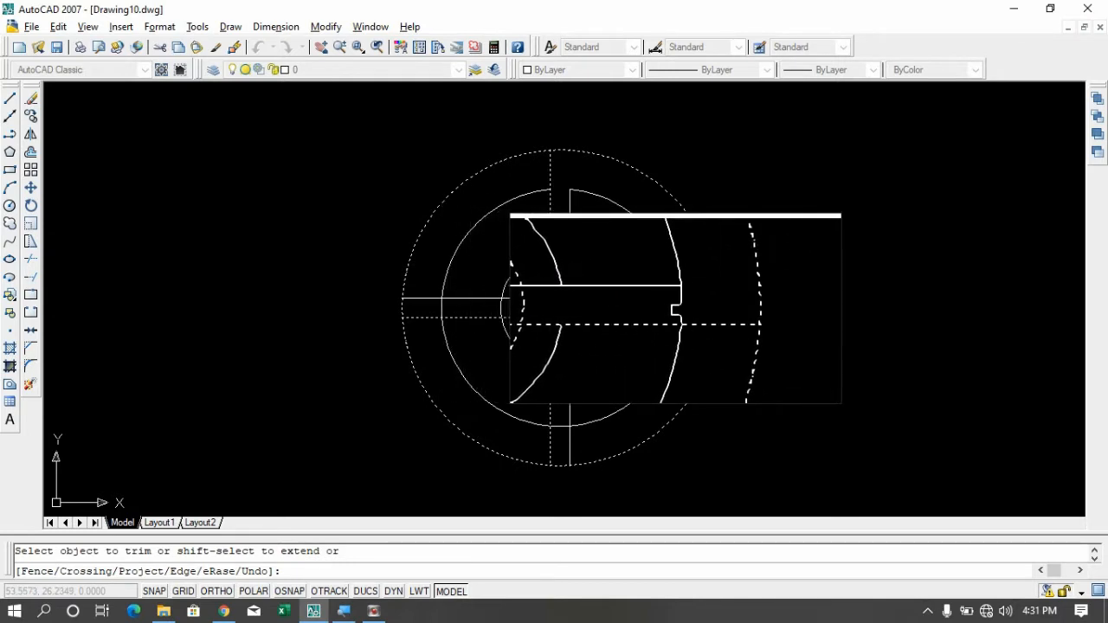
click(678, 307)
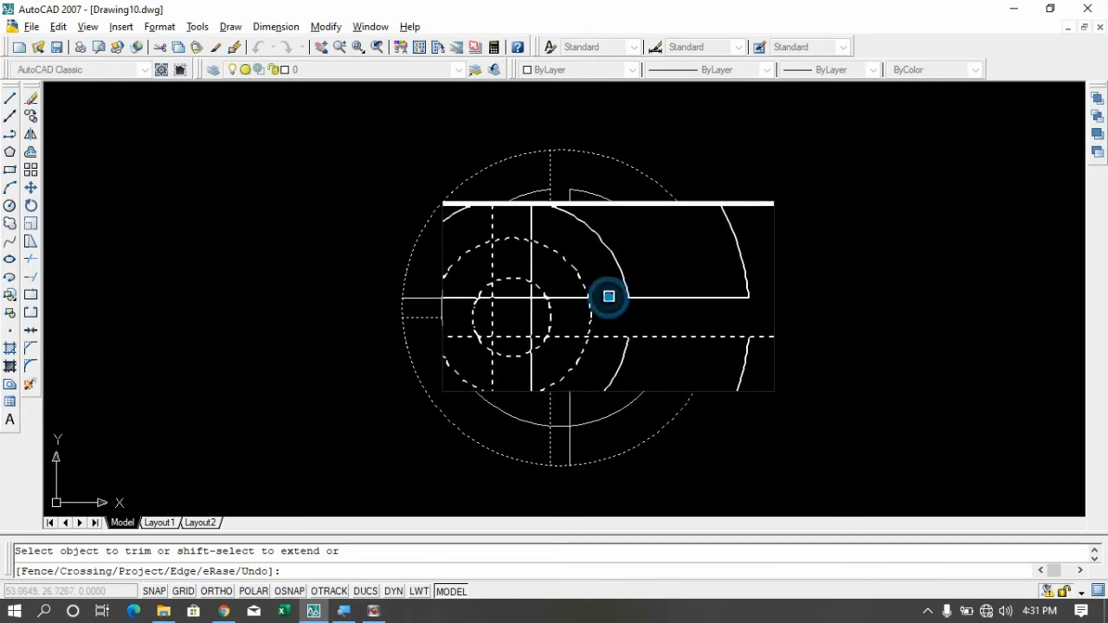
click(609, 296)
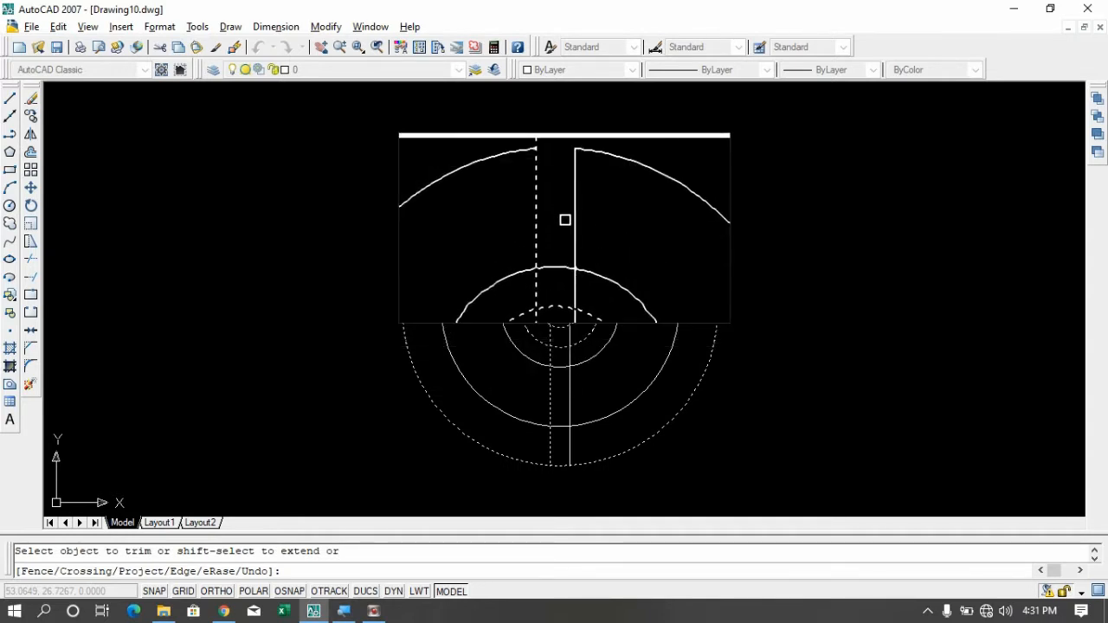
click(560, 248)
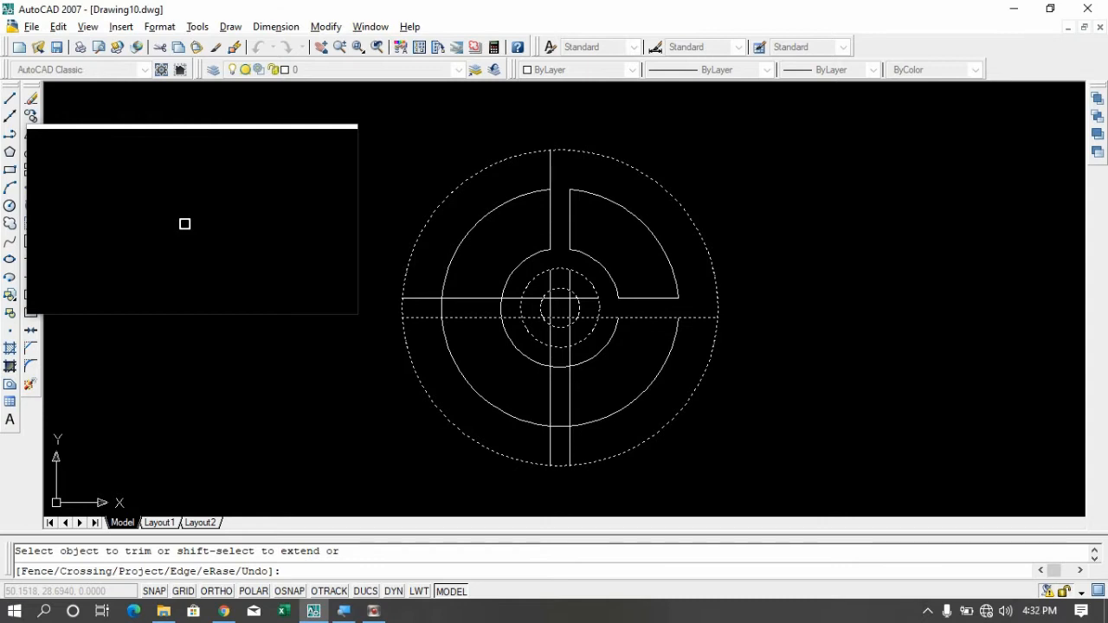
key(Escape)
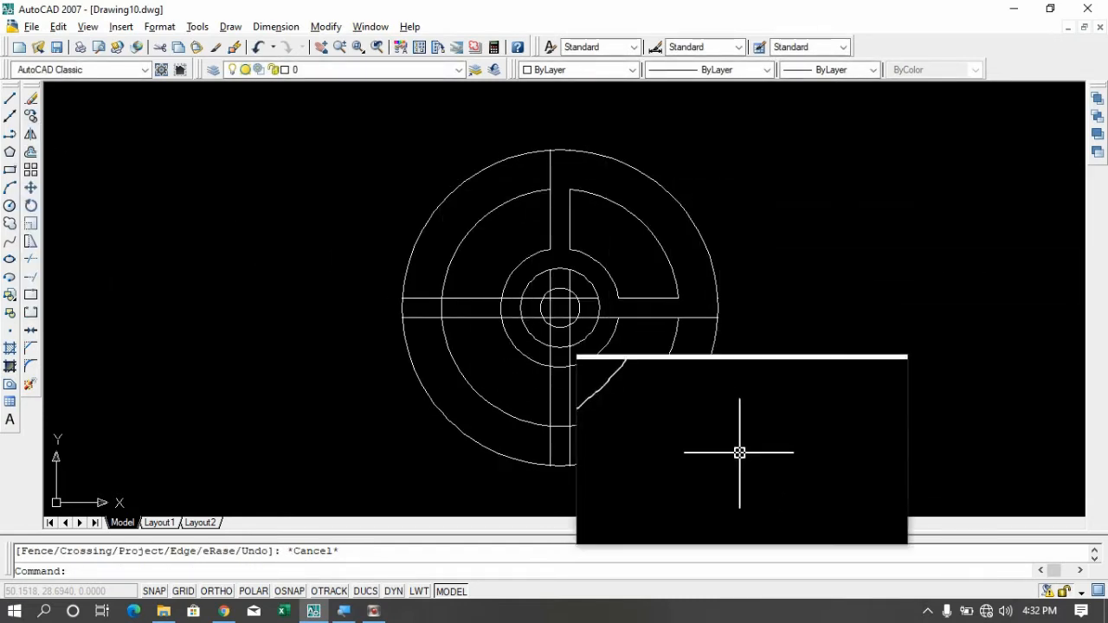
Erase the leftover offset lines and arcs outside the upper-right sector, keeping the sector and the radius 1, 2 and 8 circles.
click(75, 573)
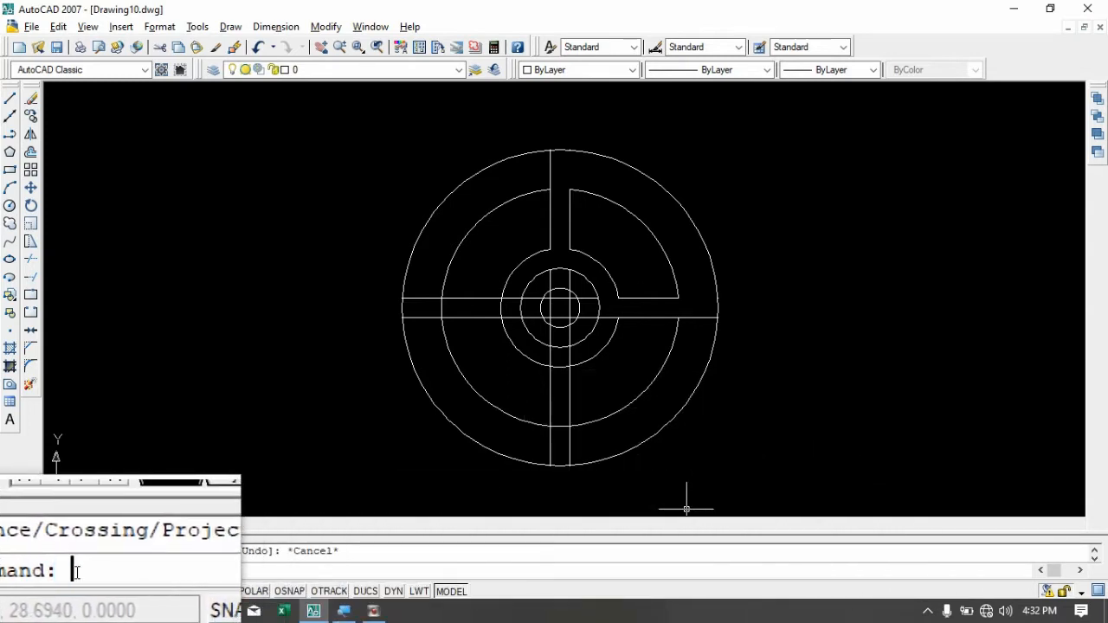
text(e)
key(Return)
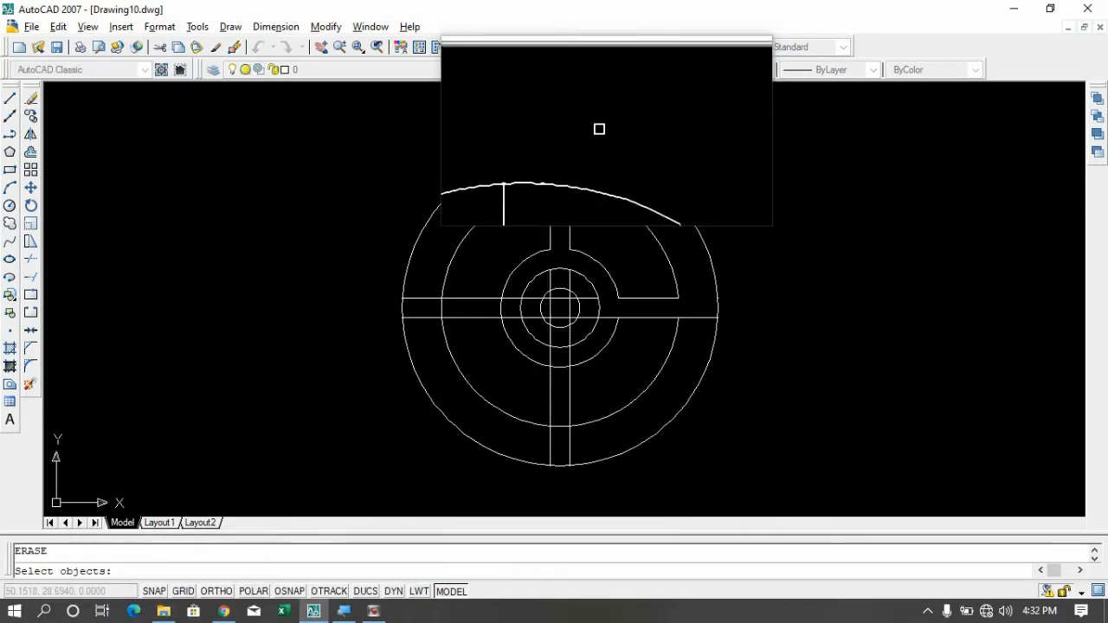
click(552, 183)
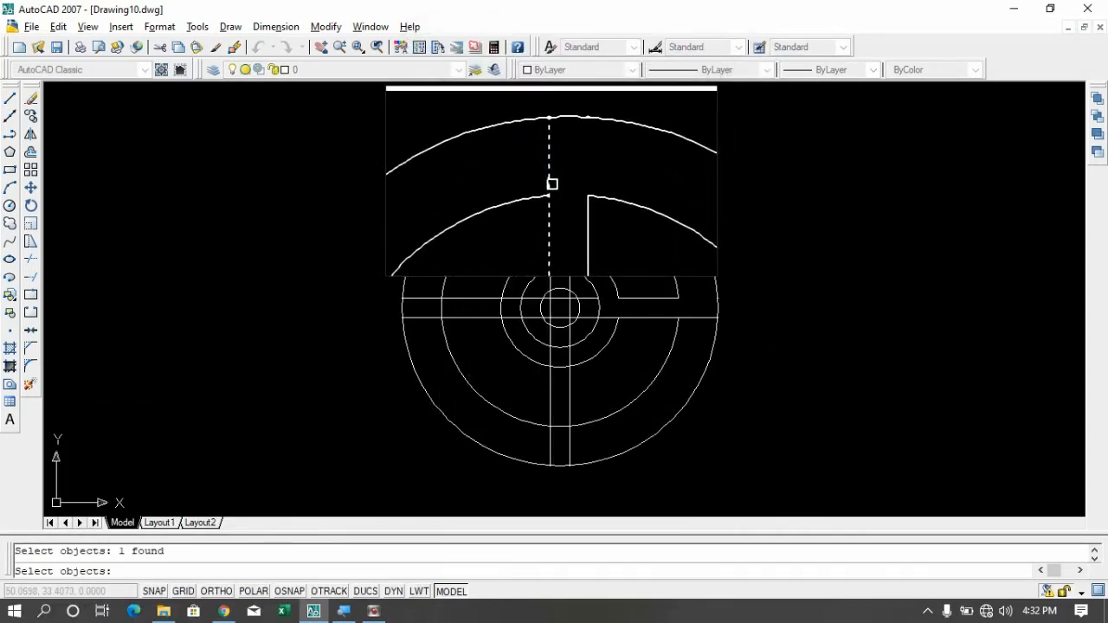
click(529, 192)
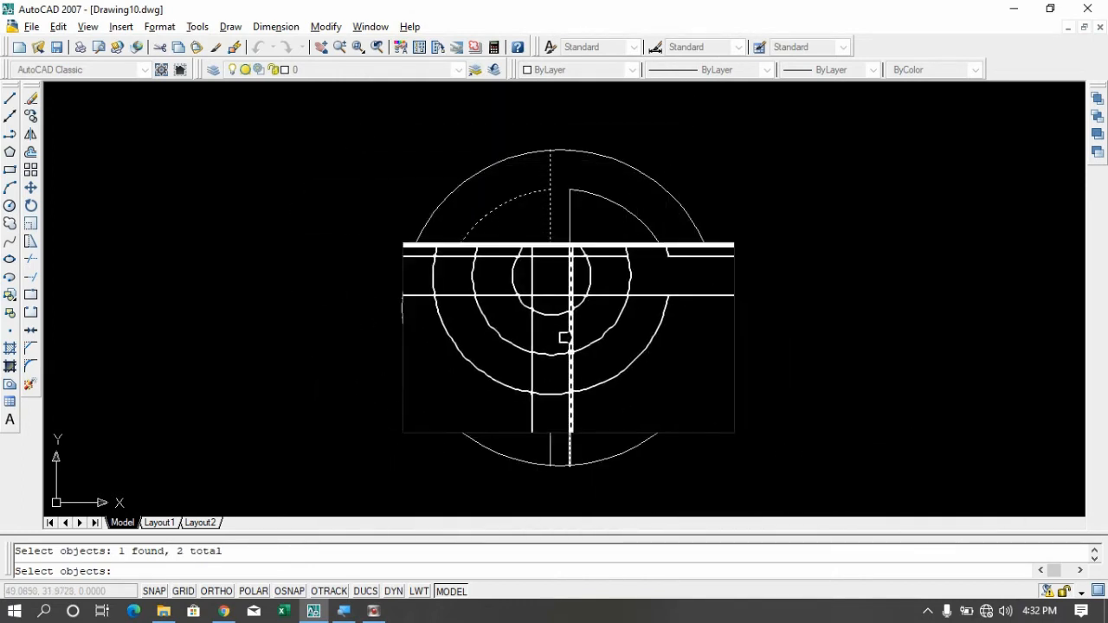
click(478, 300)
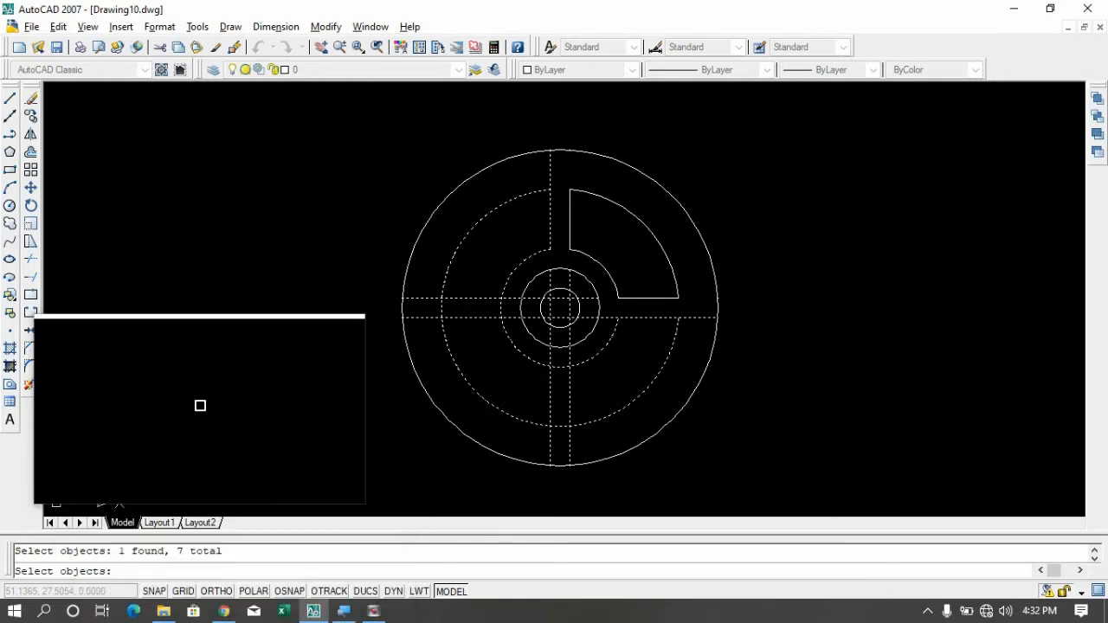
key(Return)
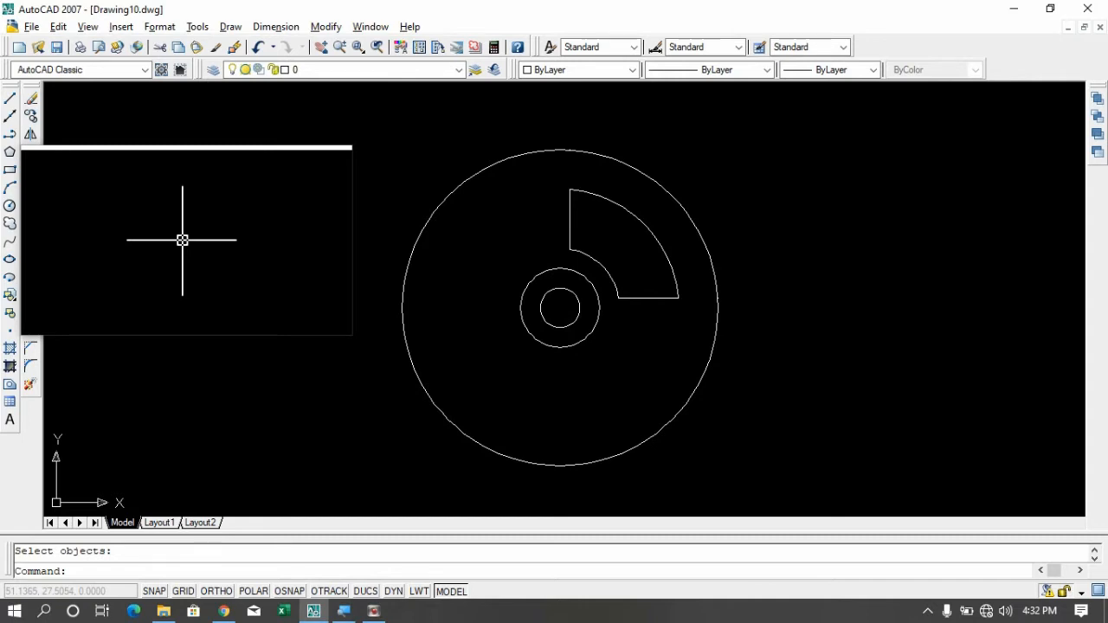
Draw a circle of radius 0.6 centred on the right quadrant of the outermost circle, using the Quadrant snap.
click(121, 572)
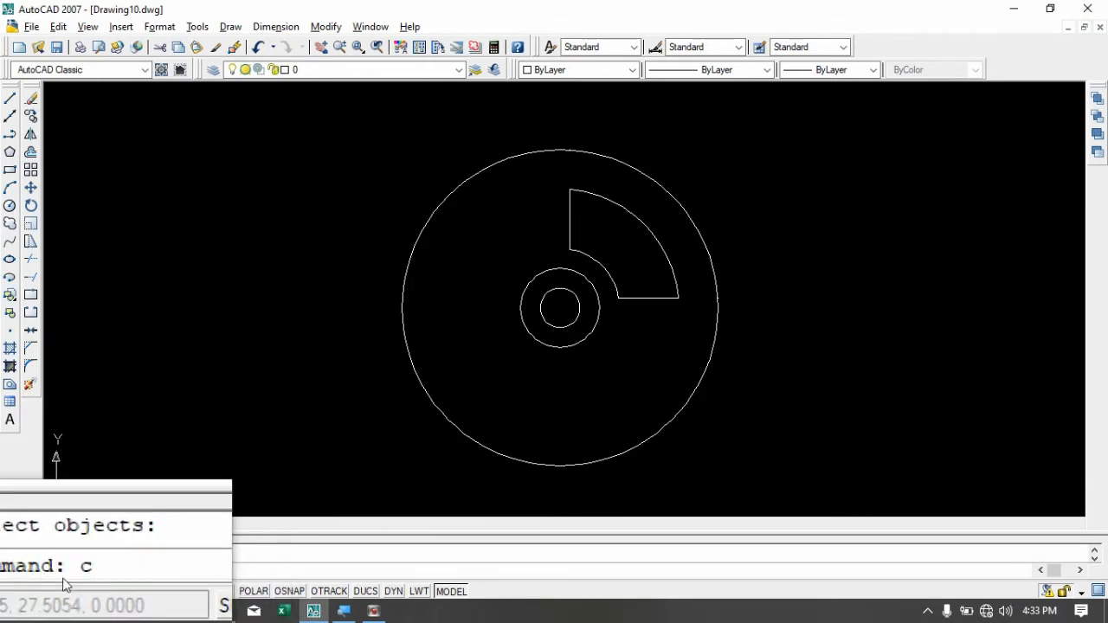
text(c)
key(Return)
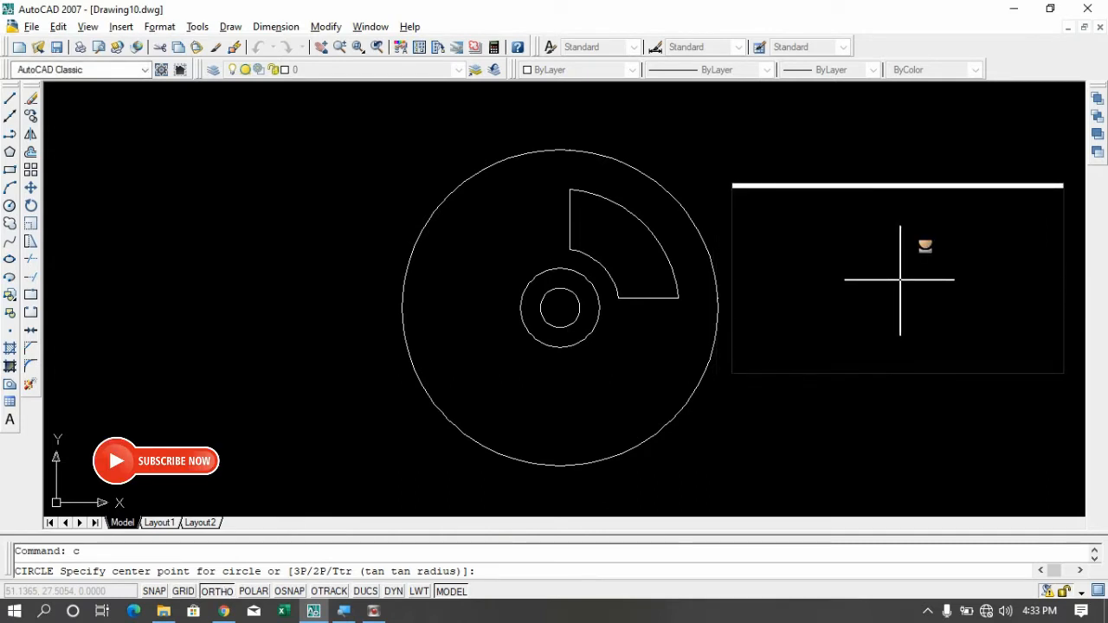
shift+right_click(901, 280)
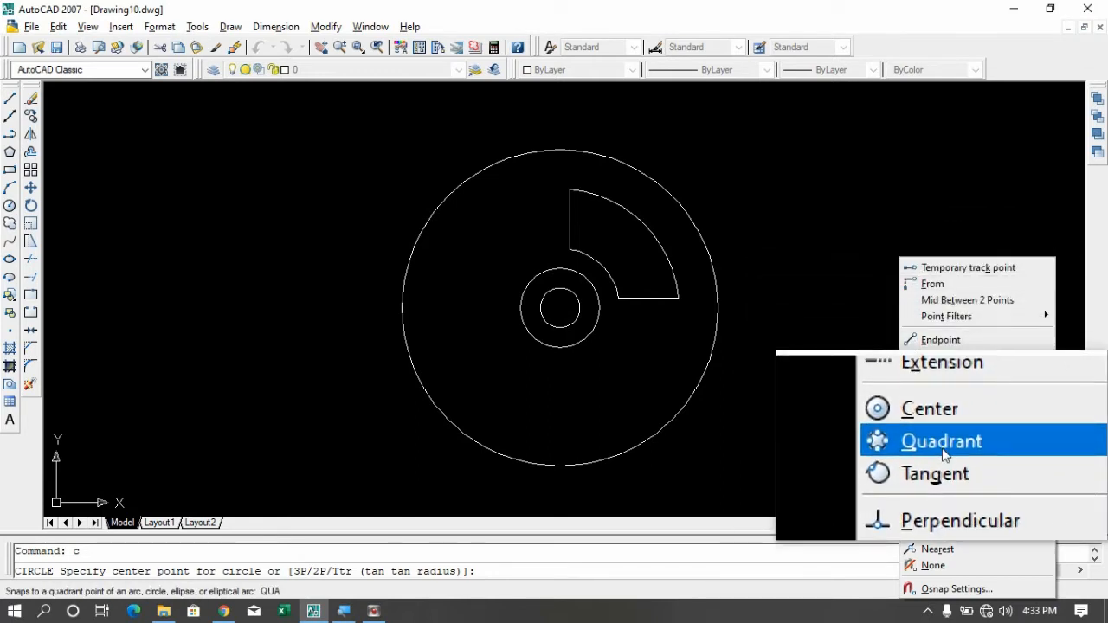
click(941, 445)
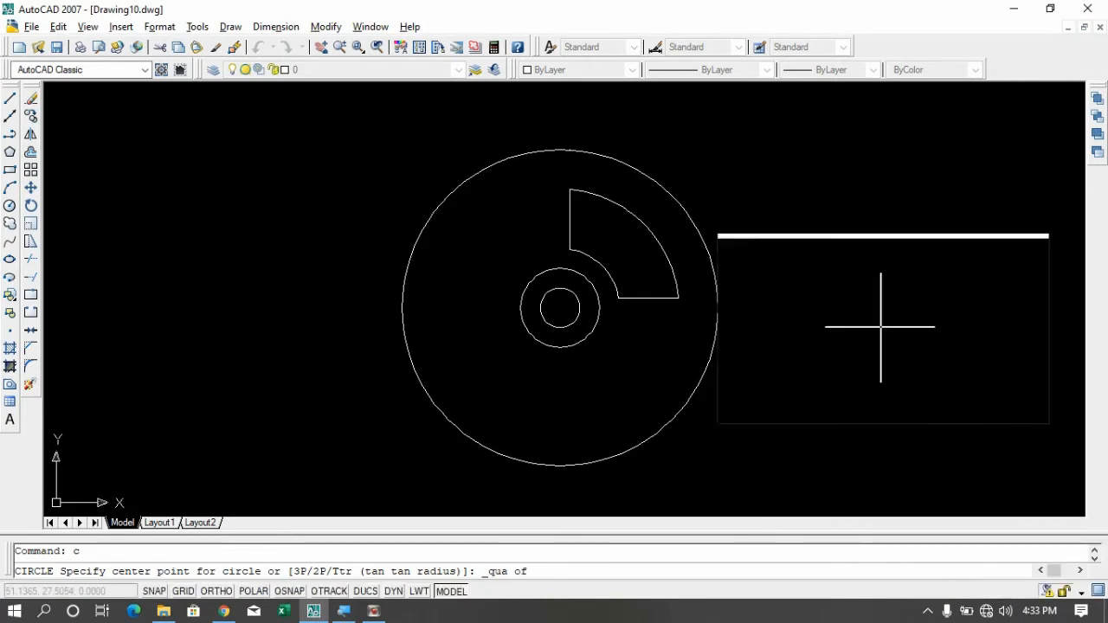
click(719, 312)
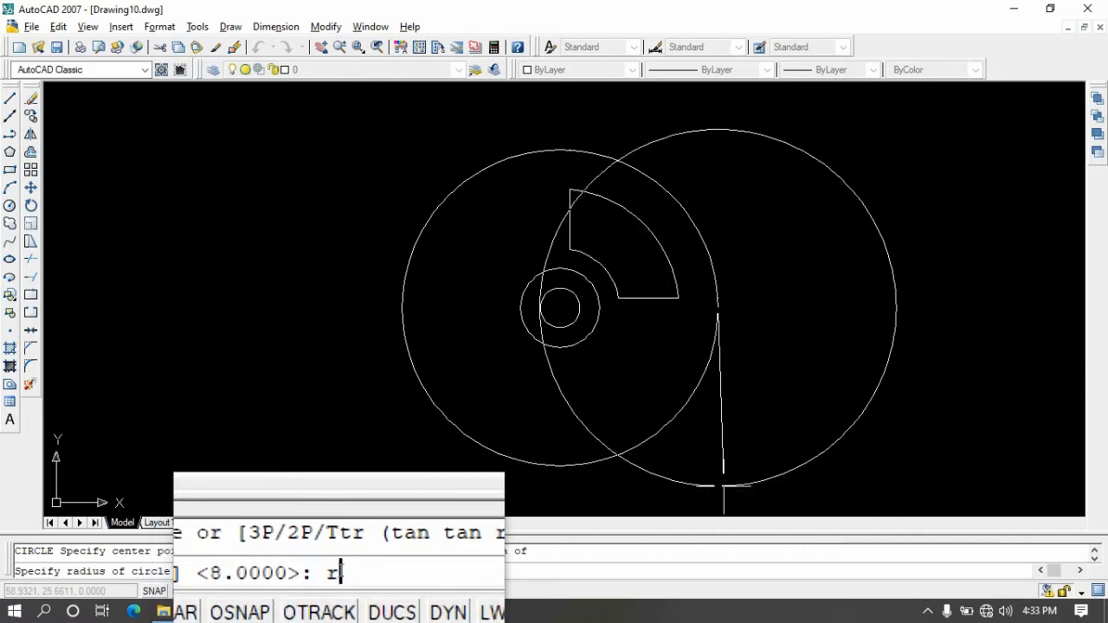
text(r)
key(Return)
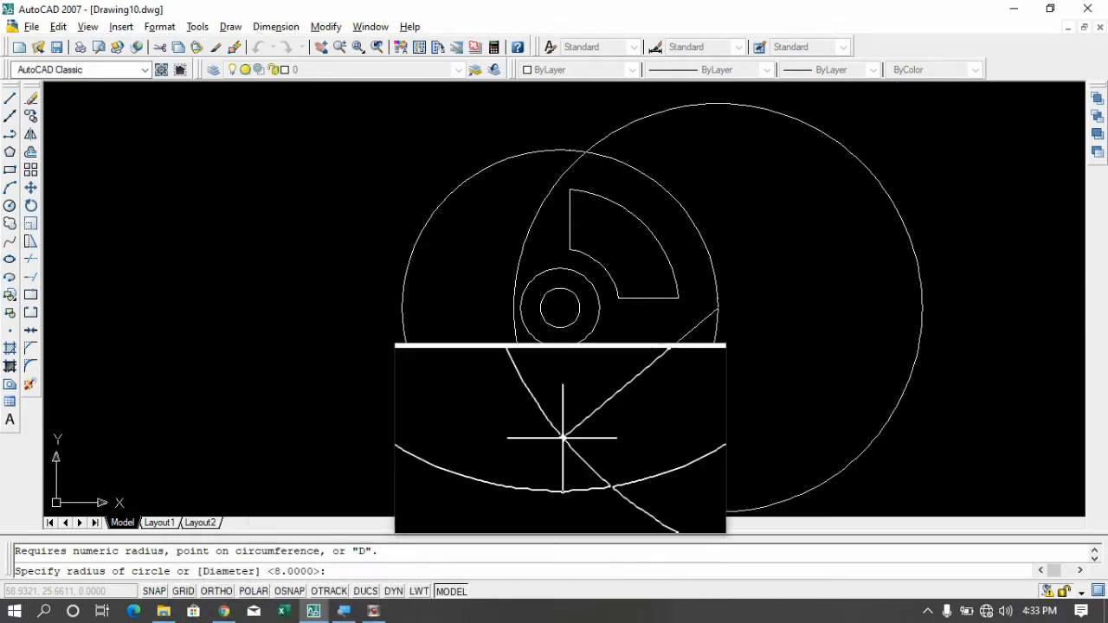
click(356, 572)
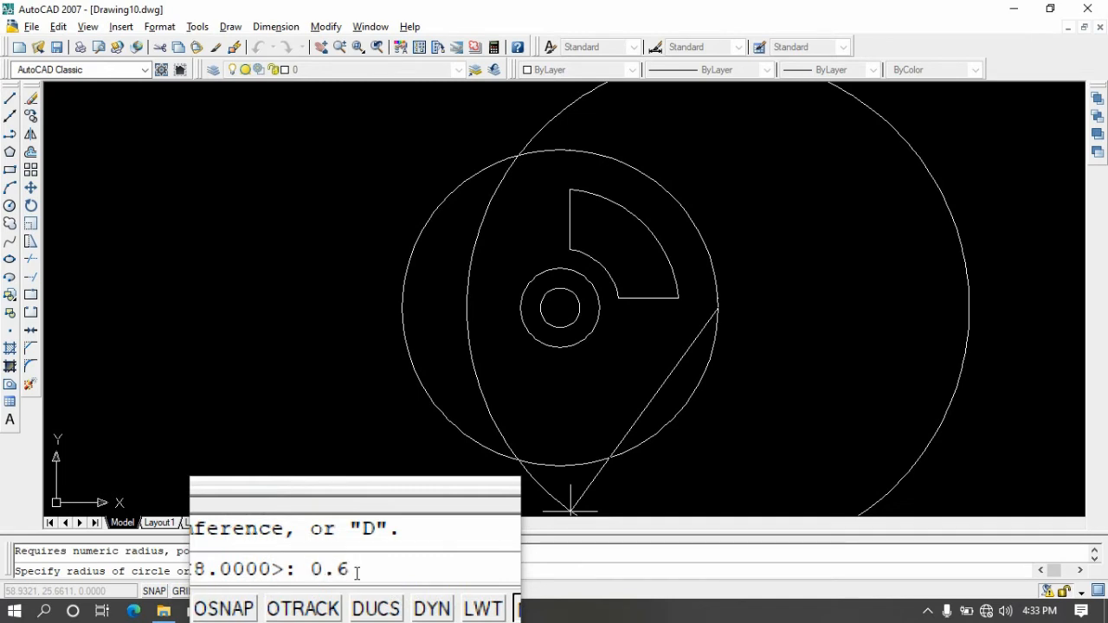
text(0.6)
key(Return)
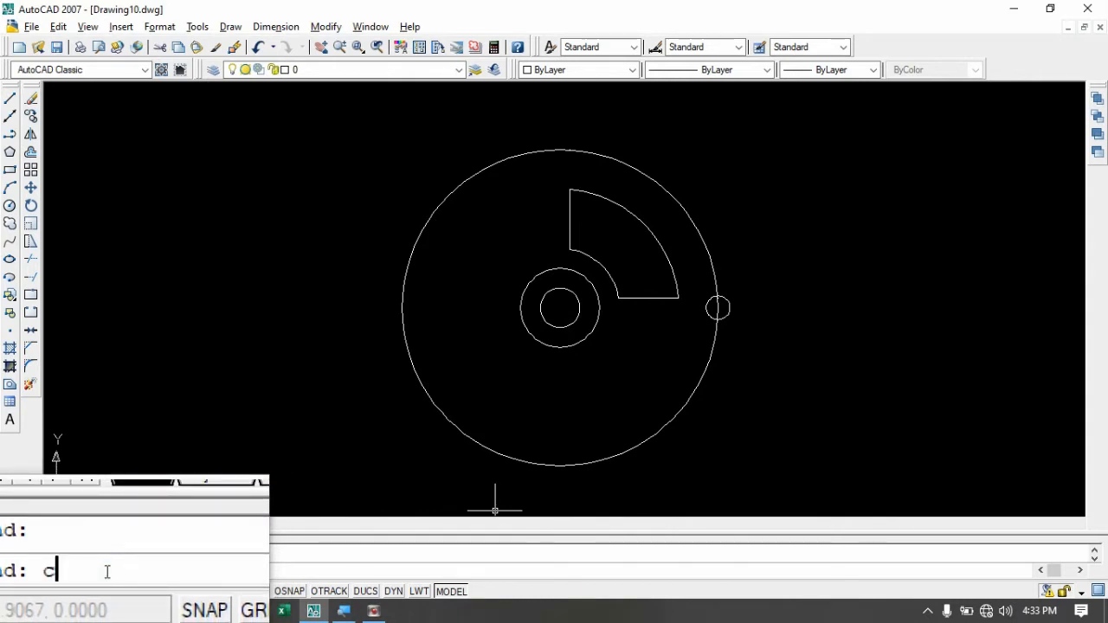
Draw a circle of radius 0.3 centred on the upper quadrant of the radius 2 circle, using the Quadrant snap.
key(Return)
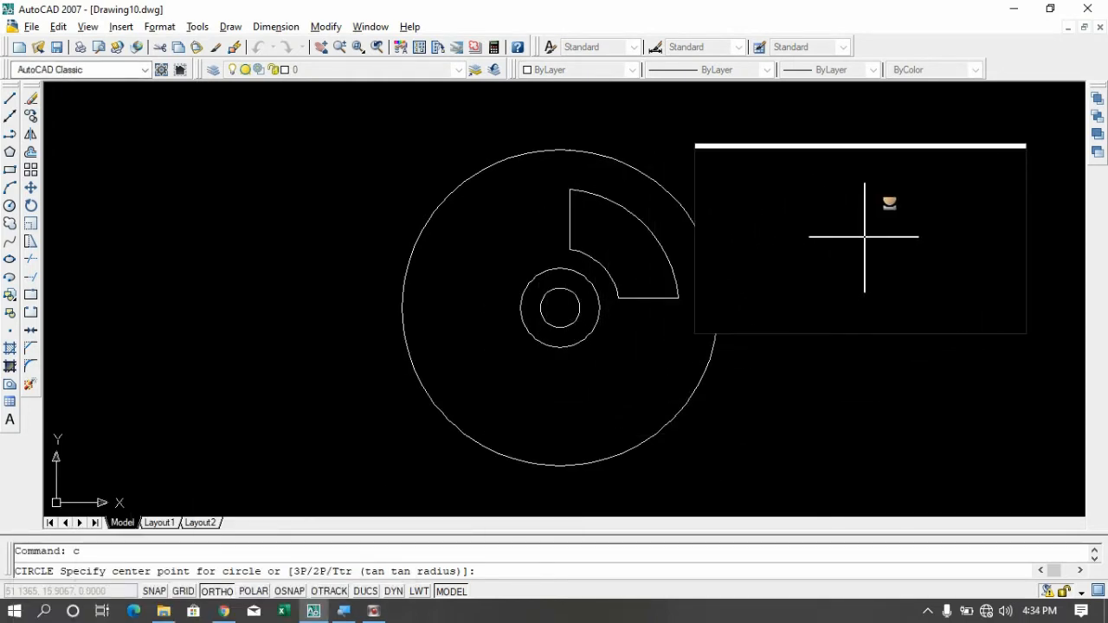
shift+right_click(863, 242)
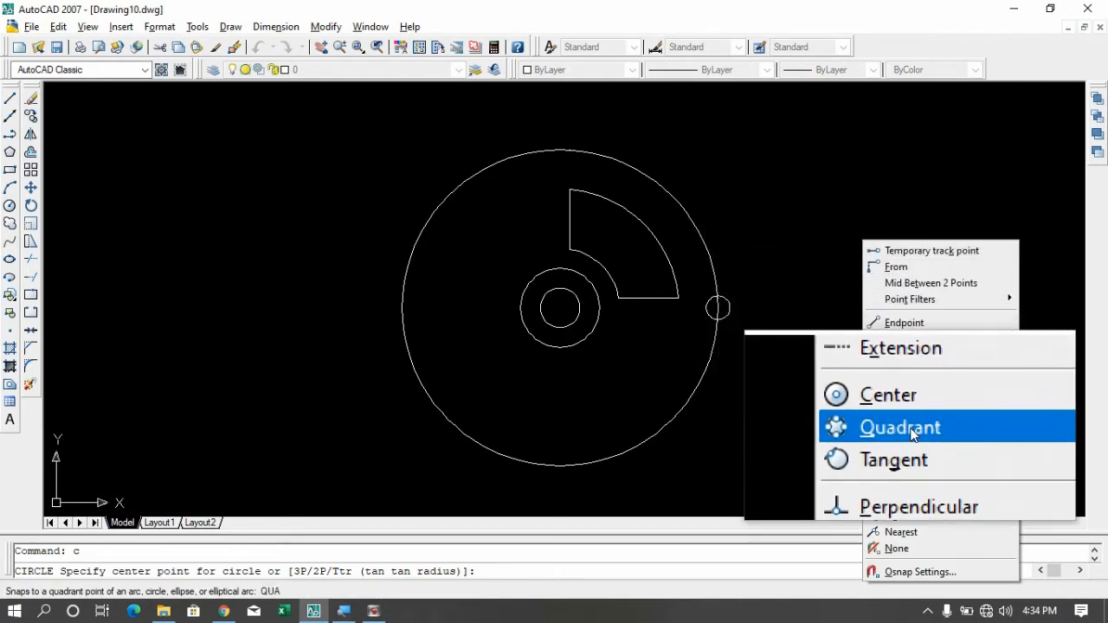
click(900, 434)
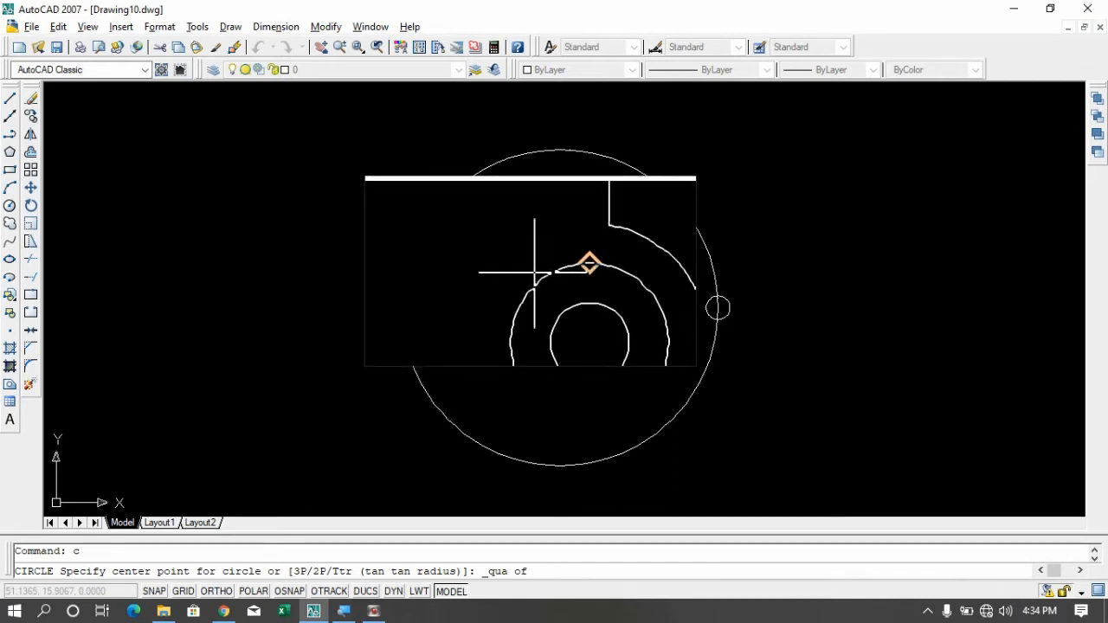
click(560, 268)
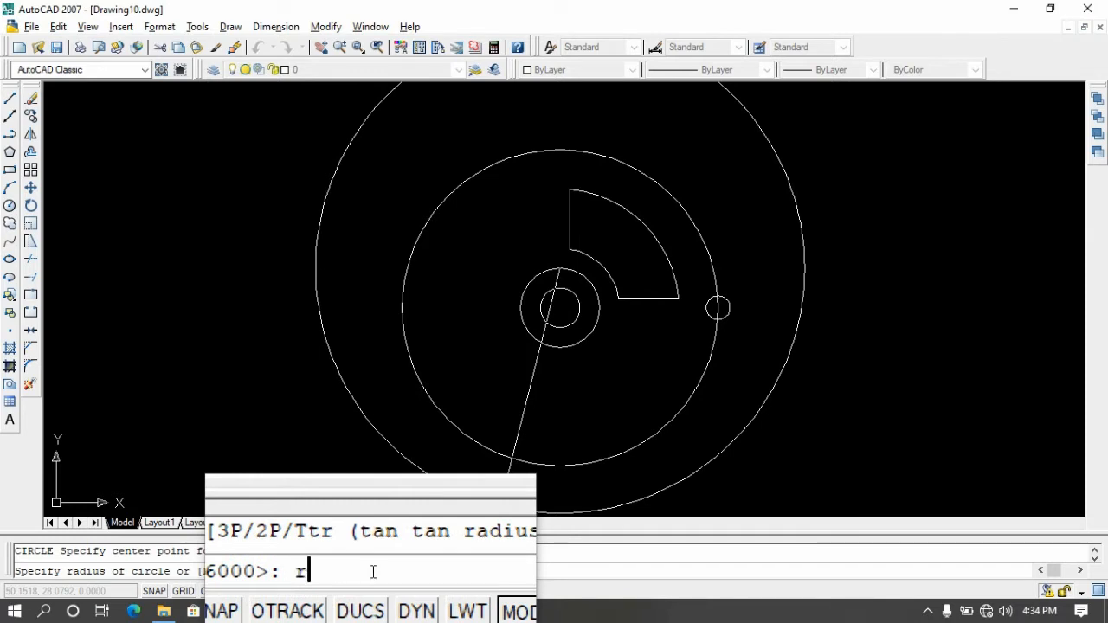
text(r)
key(Return)
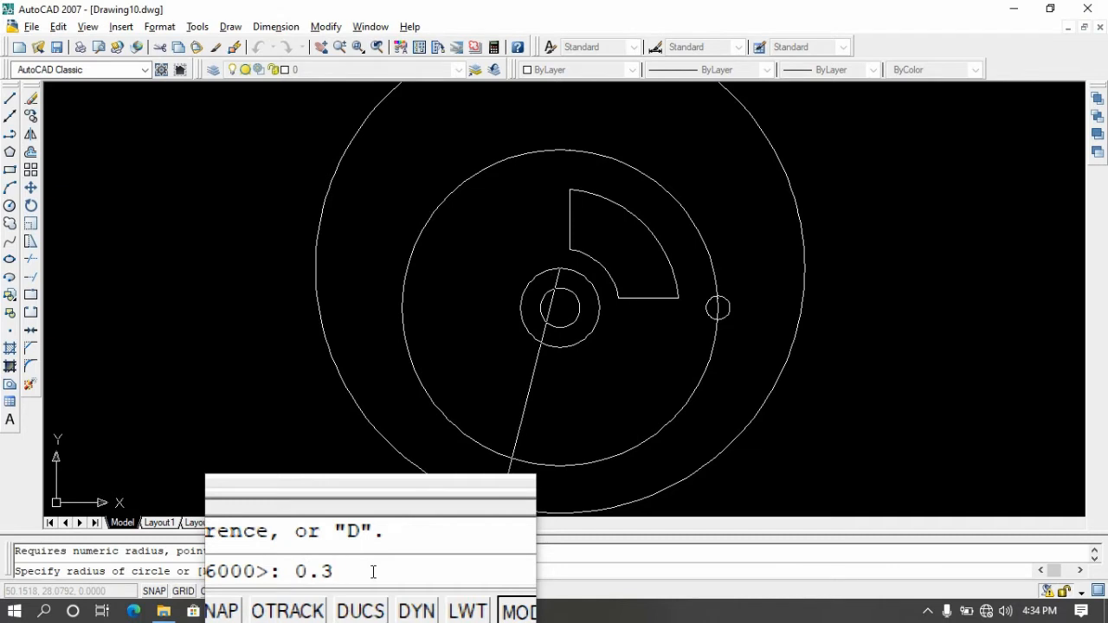
key(Return)
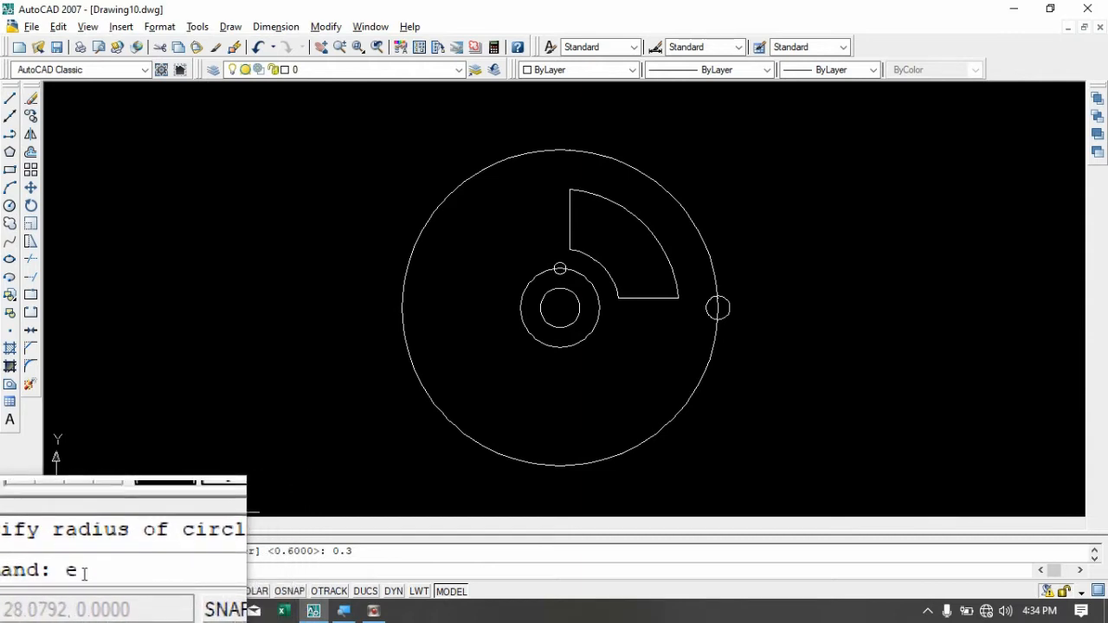
Erase the radius 2 circle around the centre, keeping the small radius 0.3 circle.
key(Return)
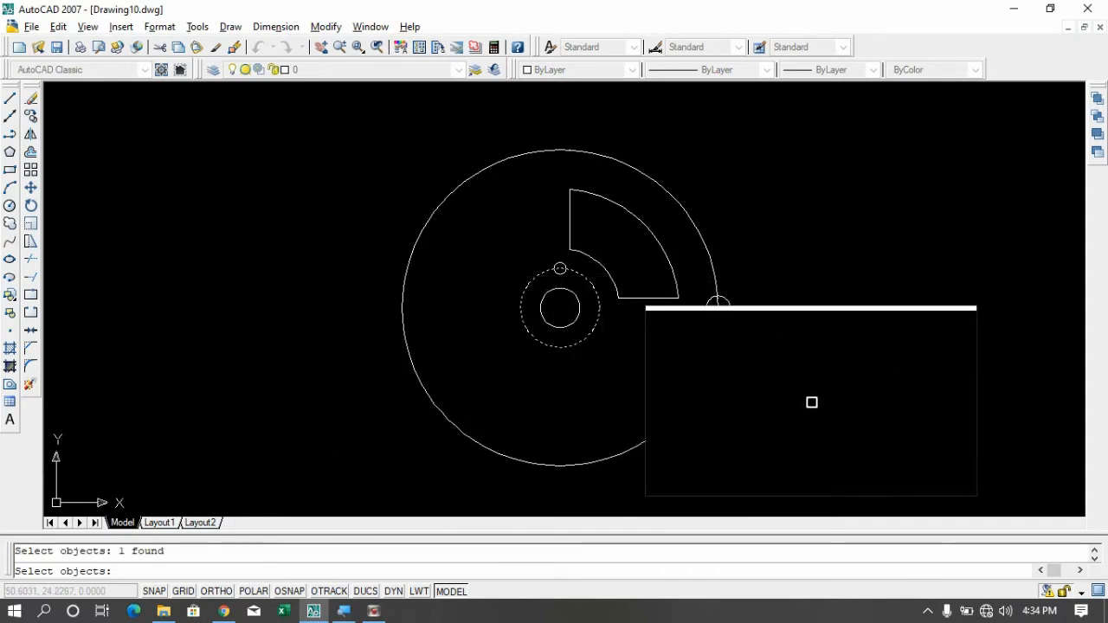
key(Return)
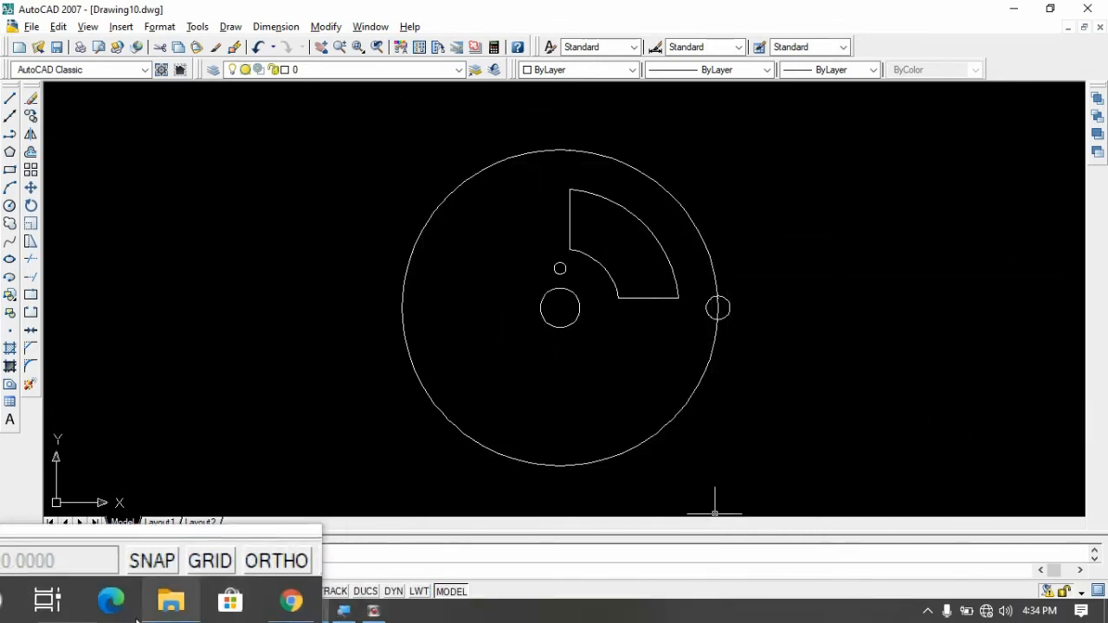
Fillet both corners at the ends of the sector's outer arc with a radius of 0.5.
click(102, 570)
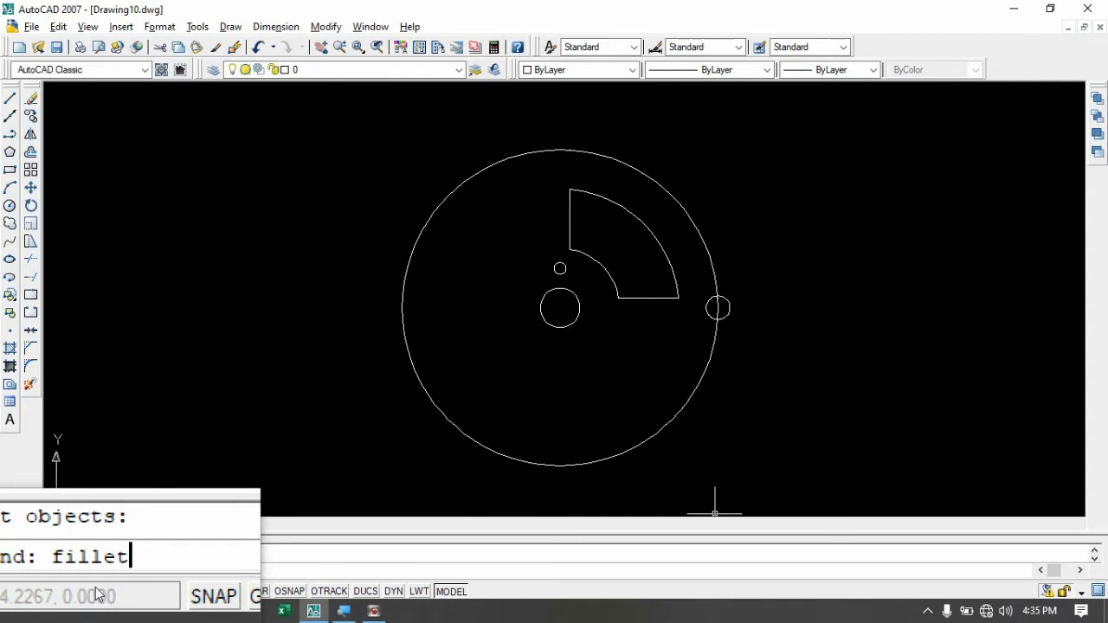
key(Return)
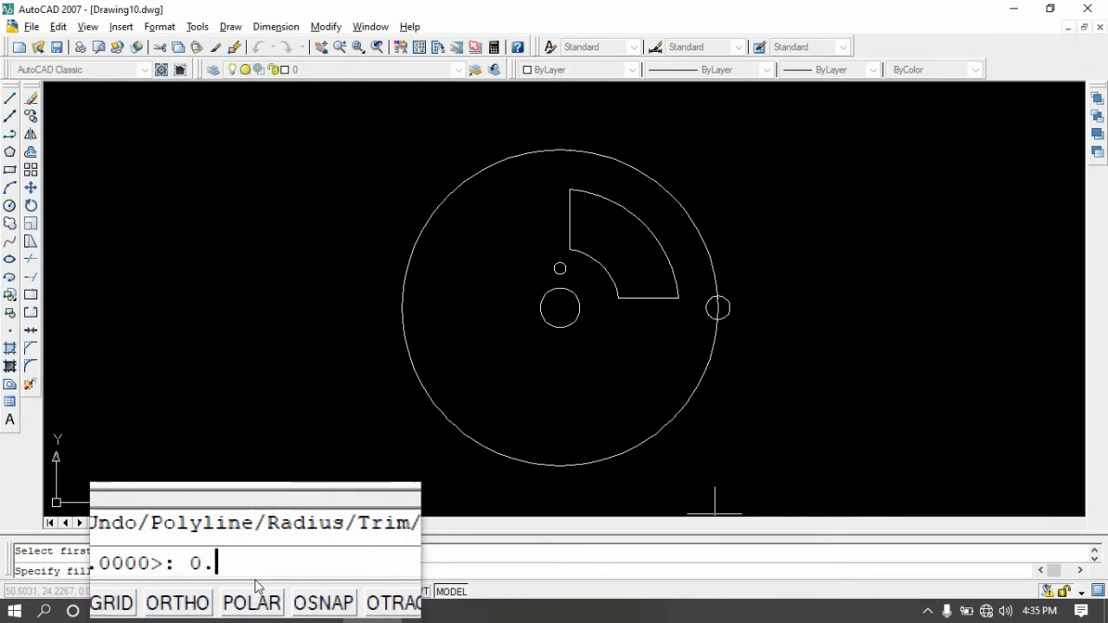
key(Return)
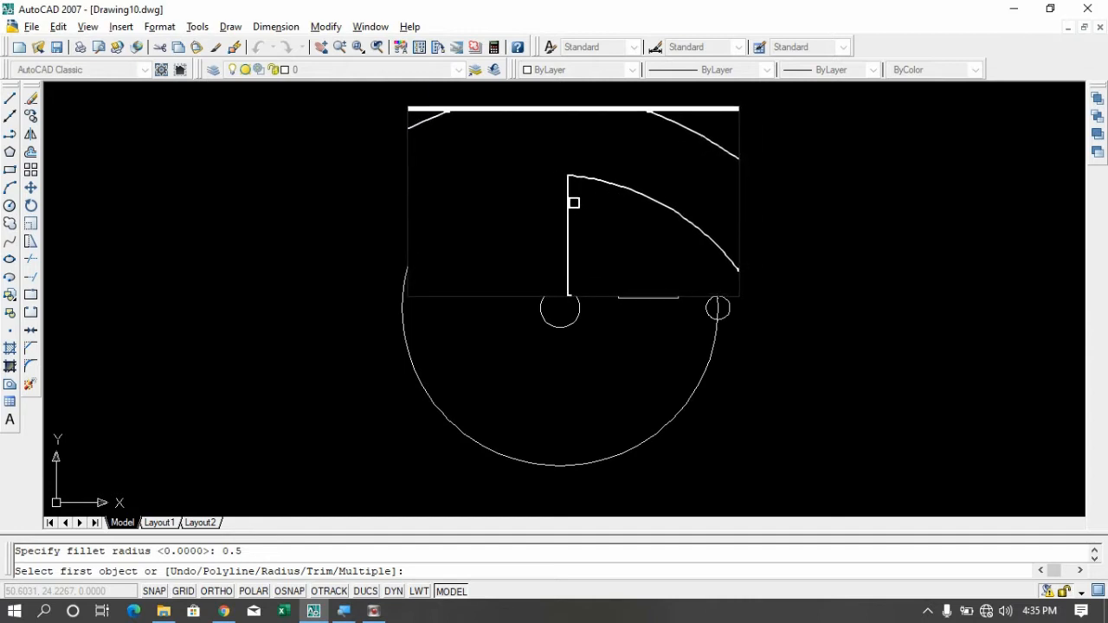
click(569, 204)
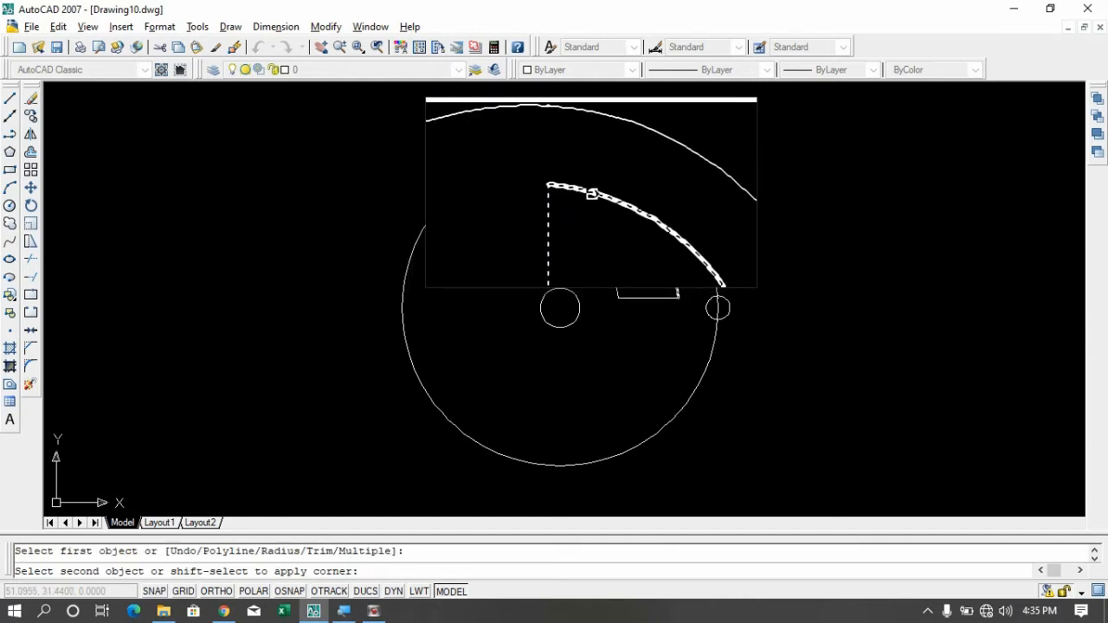
click(592, 192)
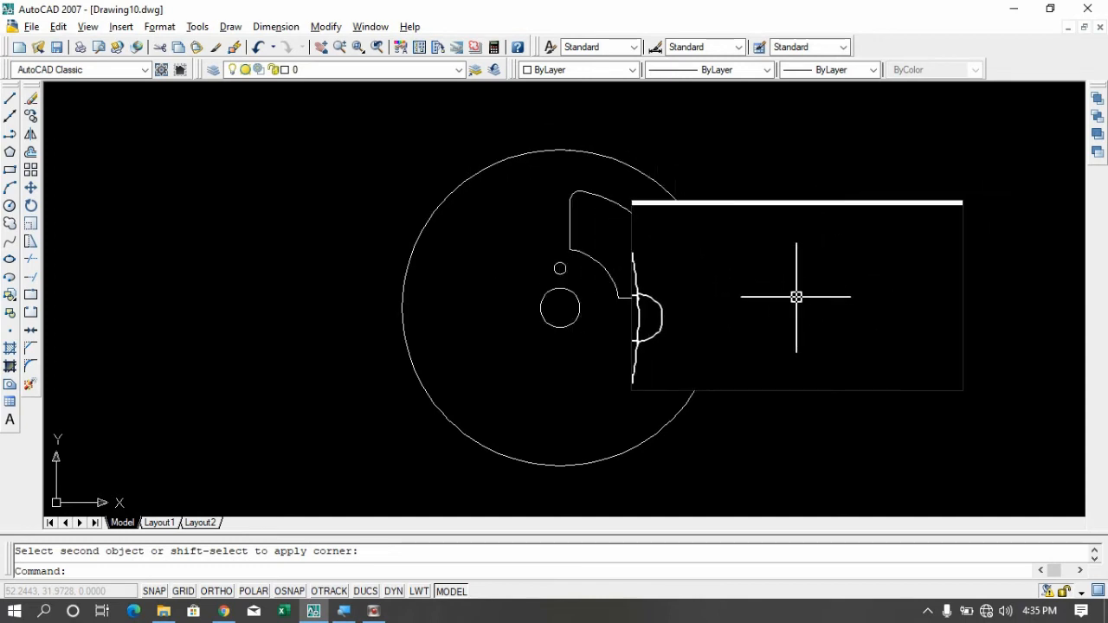
key(Return)
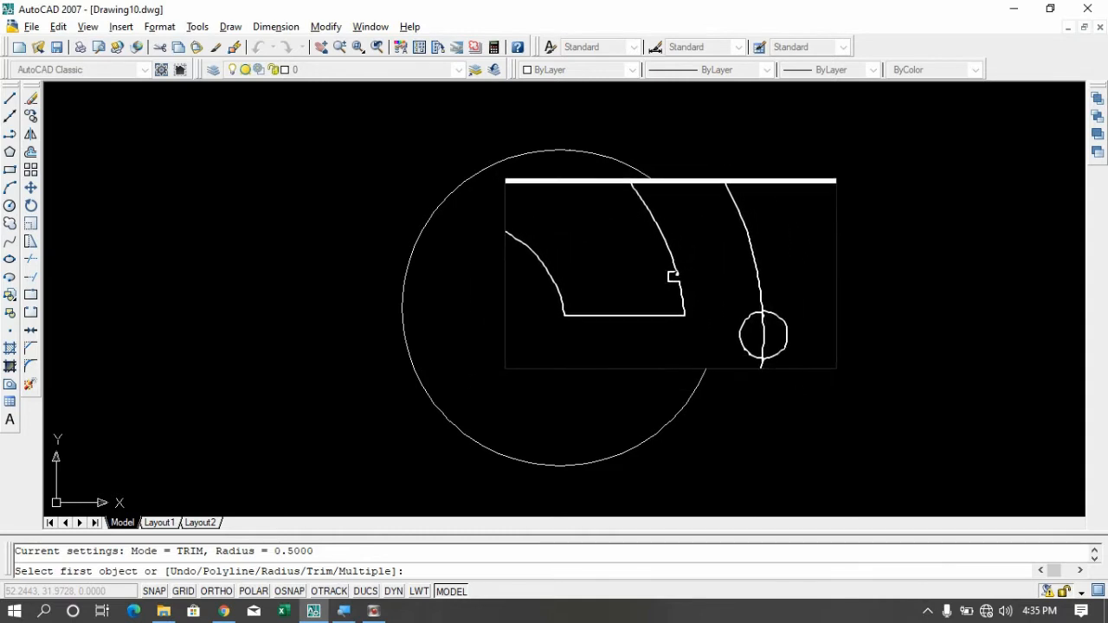
click(678, 283)
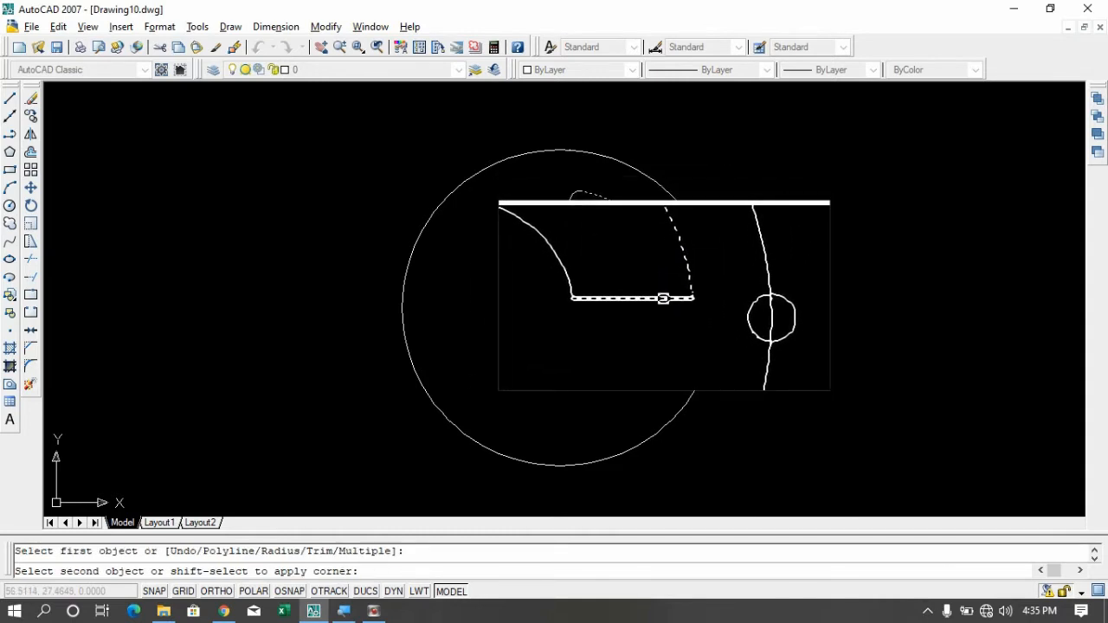
click(664, 297)
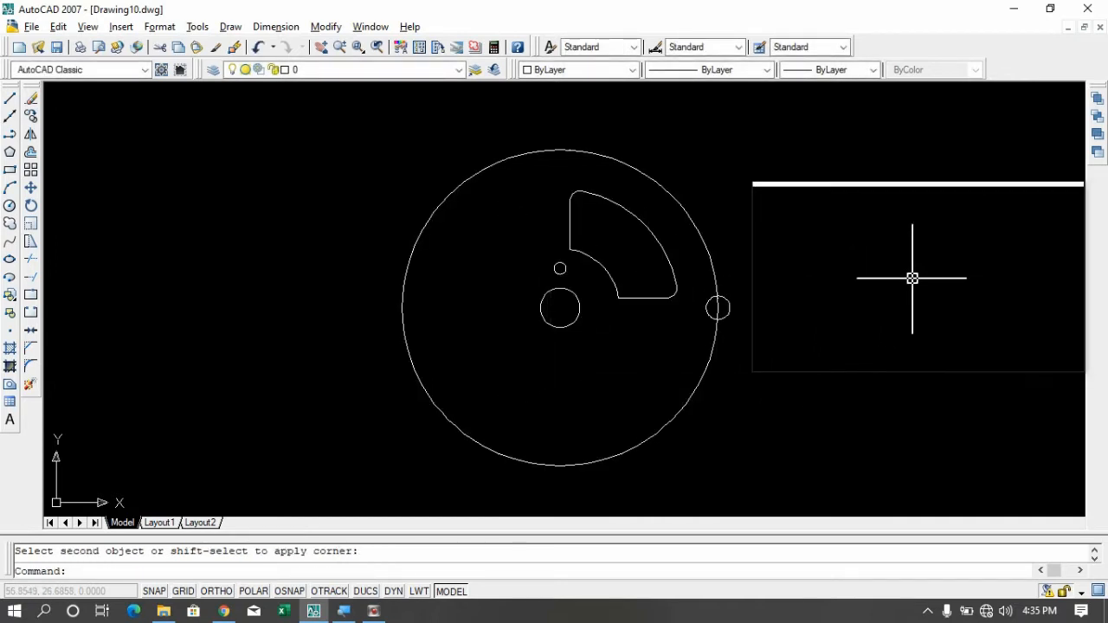
Fillet both corners at the ends of the sector's inner arc with the same 0.5 radius.
key(Return)
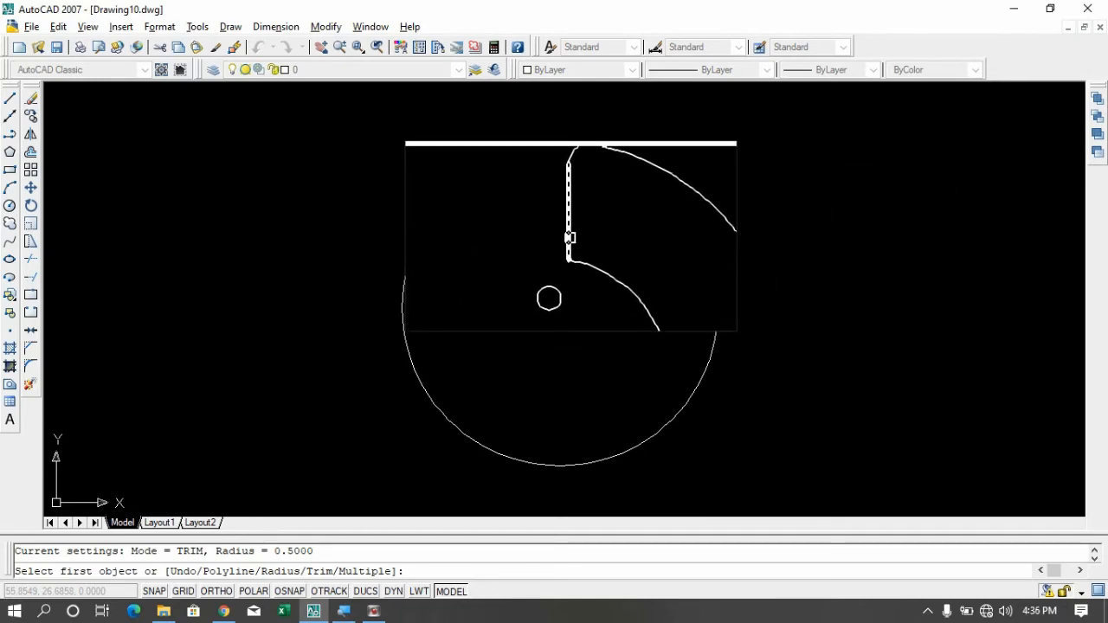
click(570, 238)
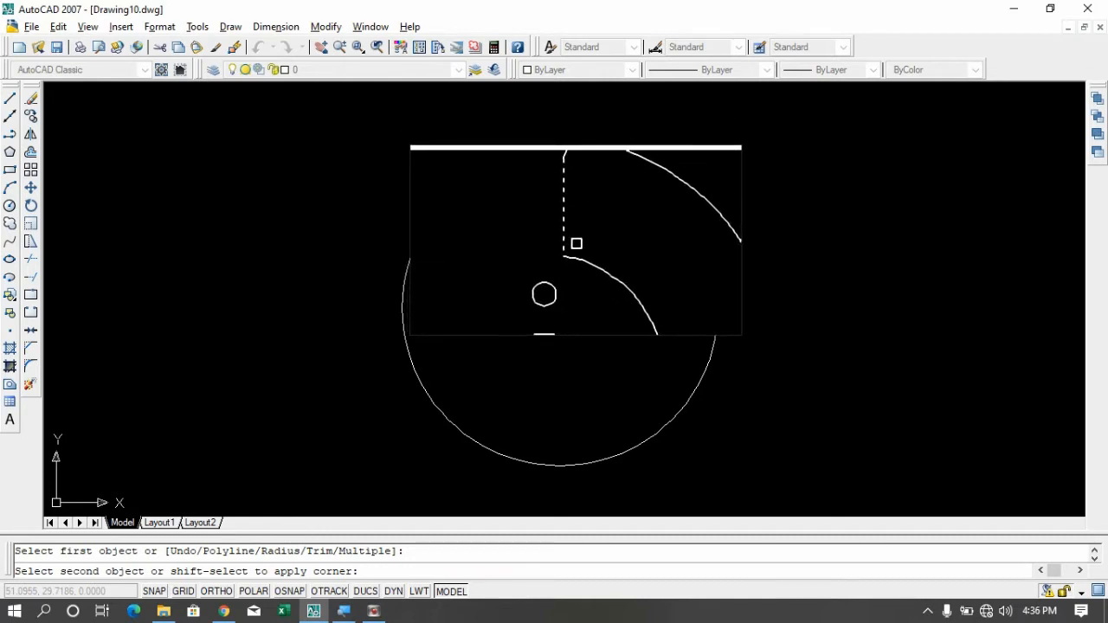
click(580, 251)
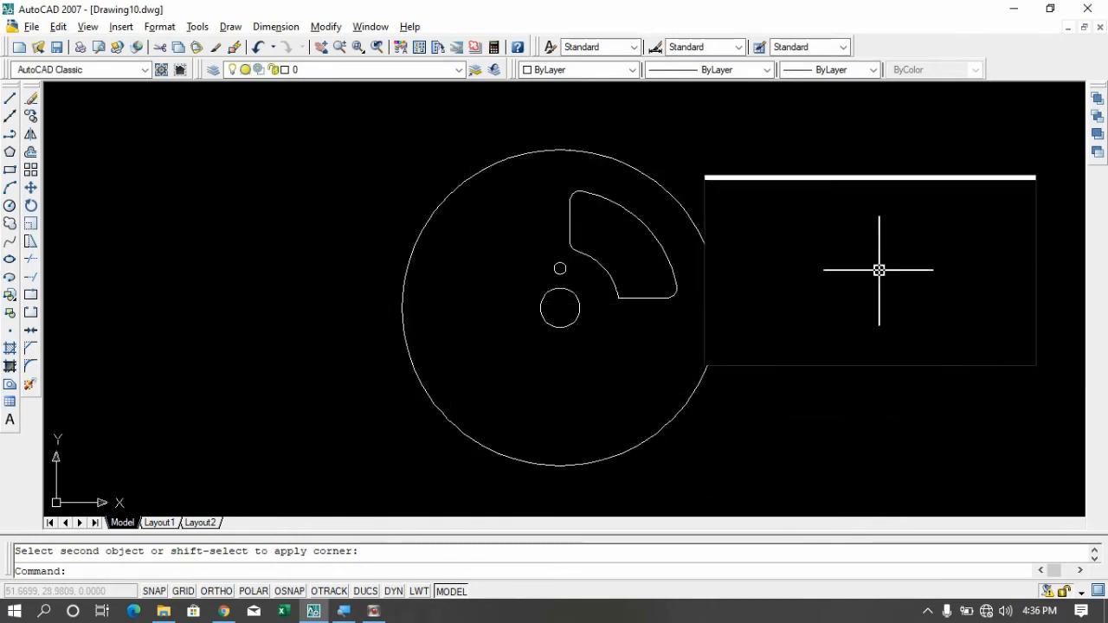
key(Return)
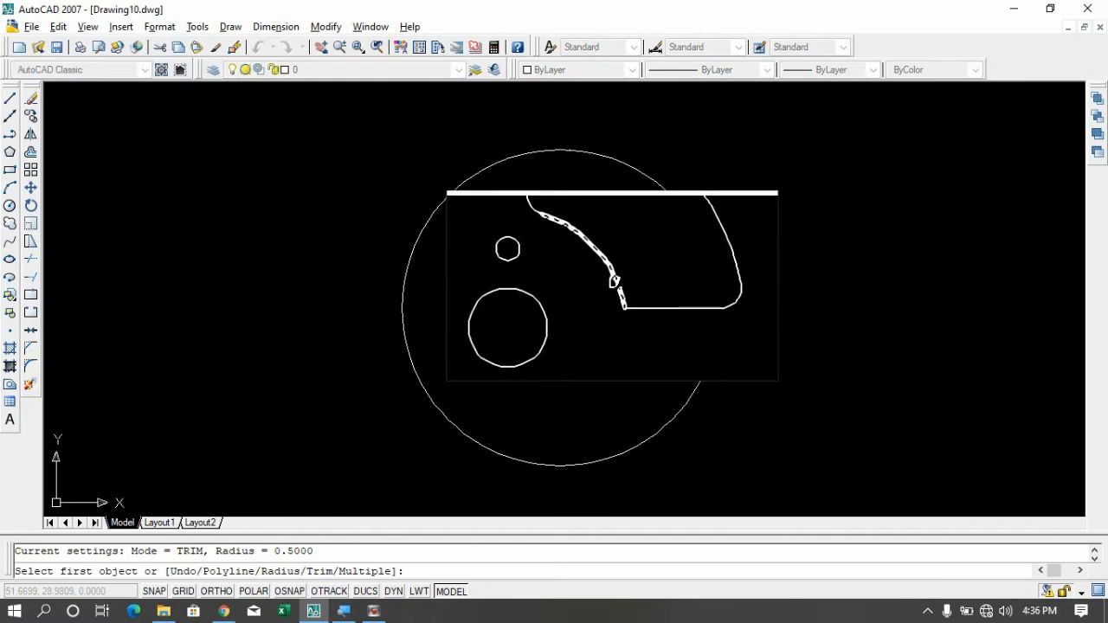
click(613, 284)
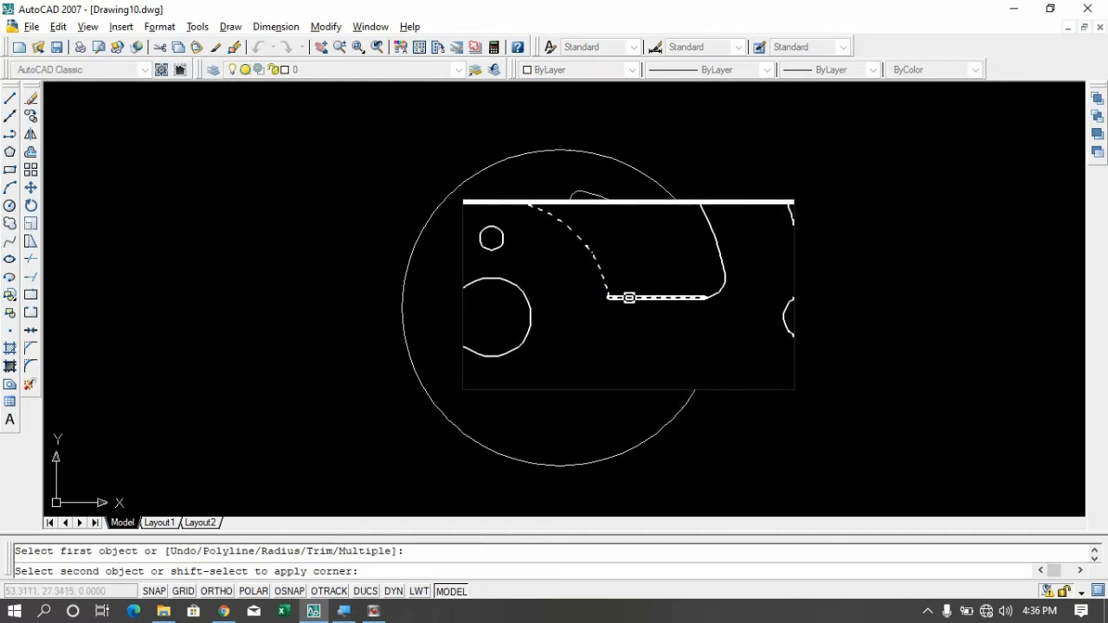
click(630, 298)
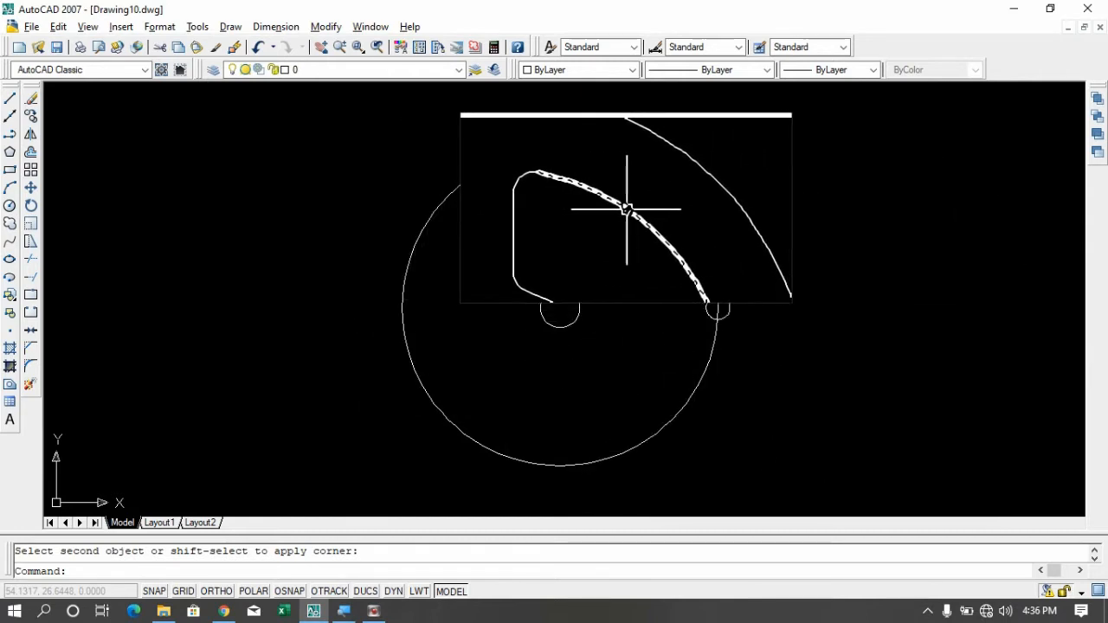
Join the sector's arcs, straight sides and corner fillets into a single polyline with PEDIT, starting from the outer arc.
click(624, 210)
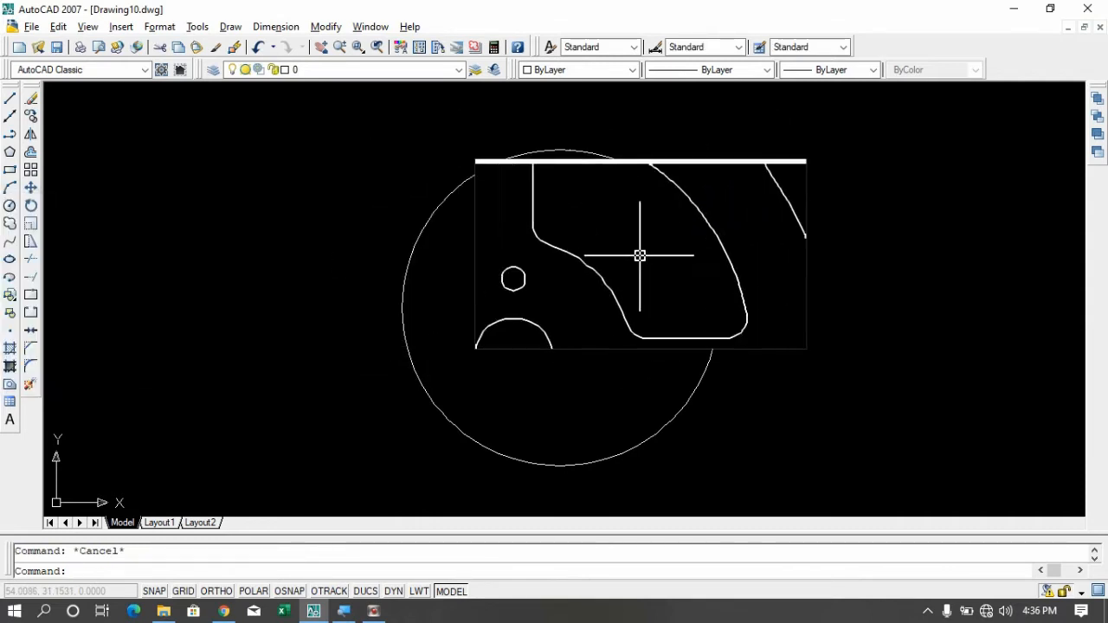
click(603, 263)
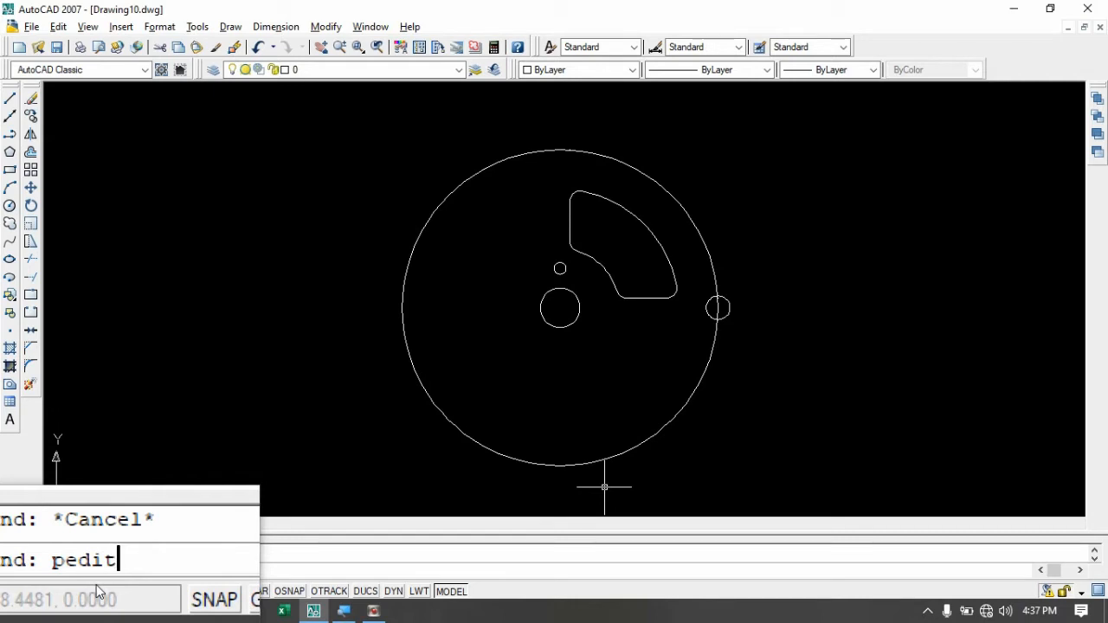
key(Return)
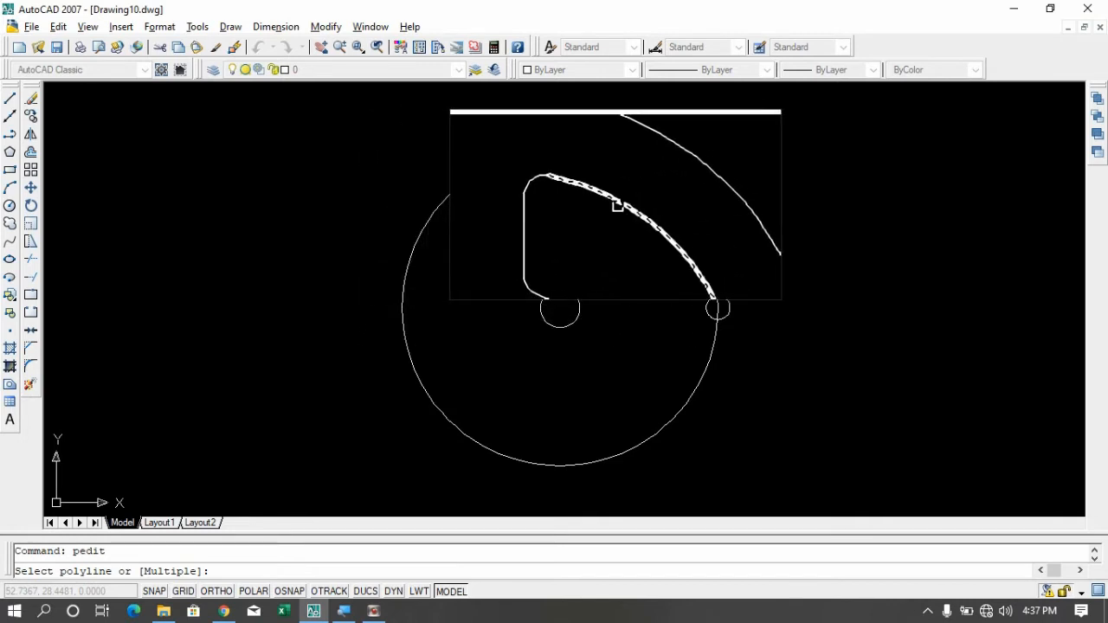
click(623, 206)
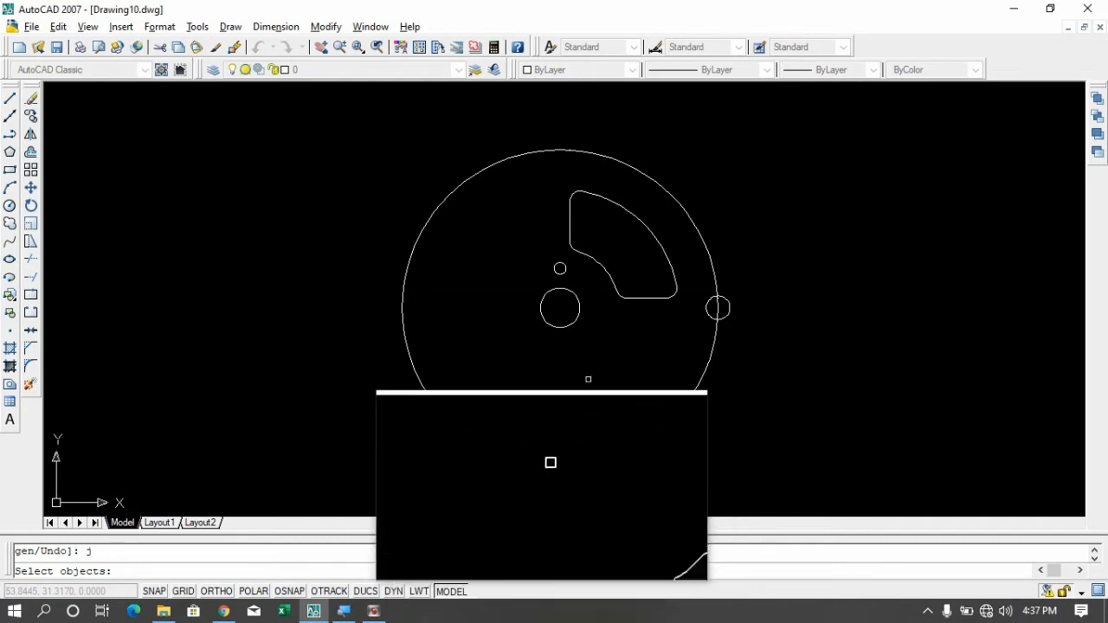
click(601, 194)
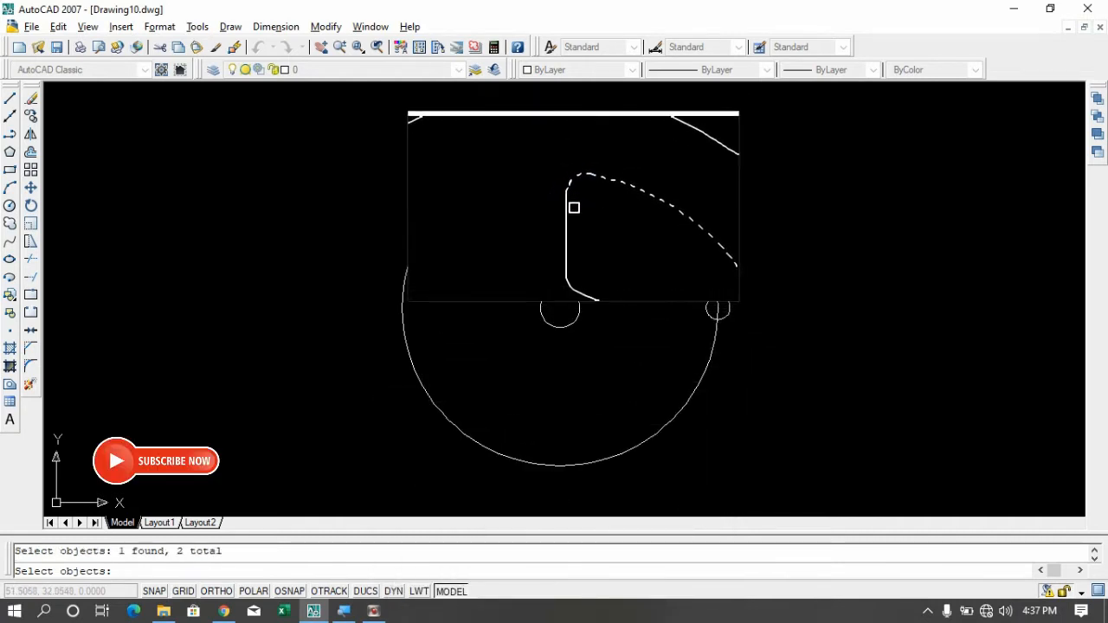
click(570, 244)
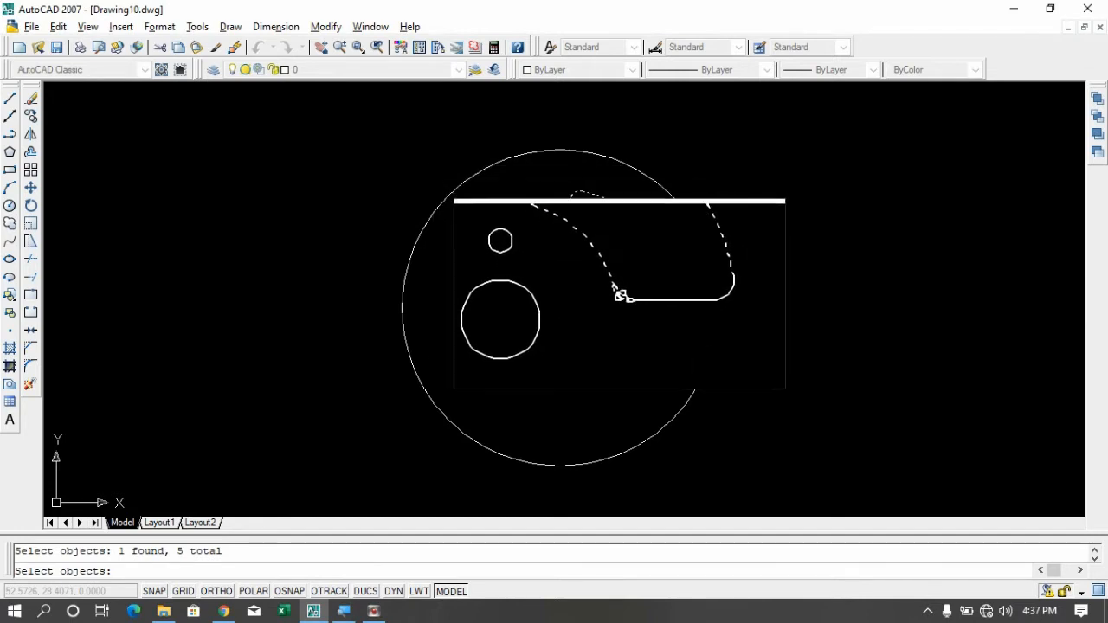
click(637, 297)
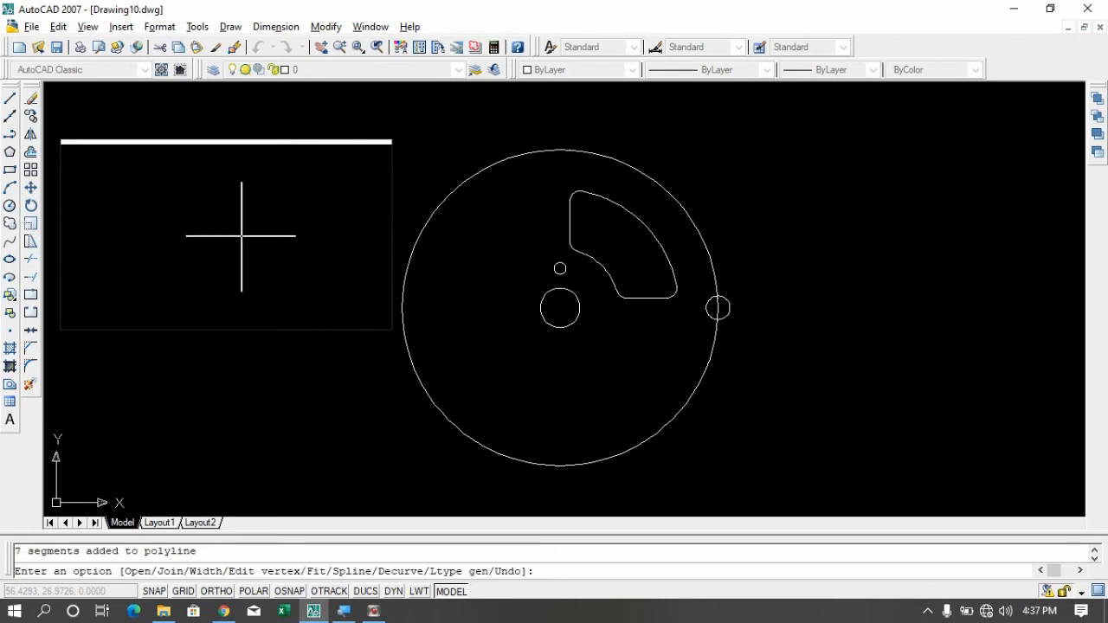
key(Return)
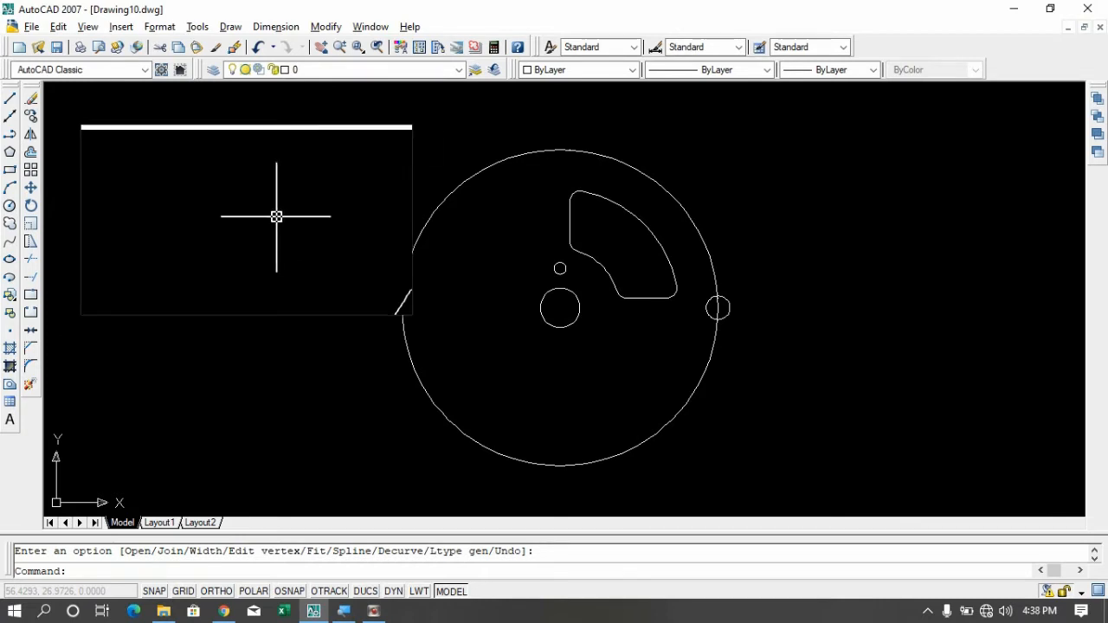
click(609, 209)
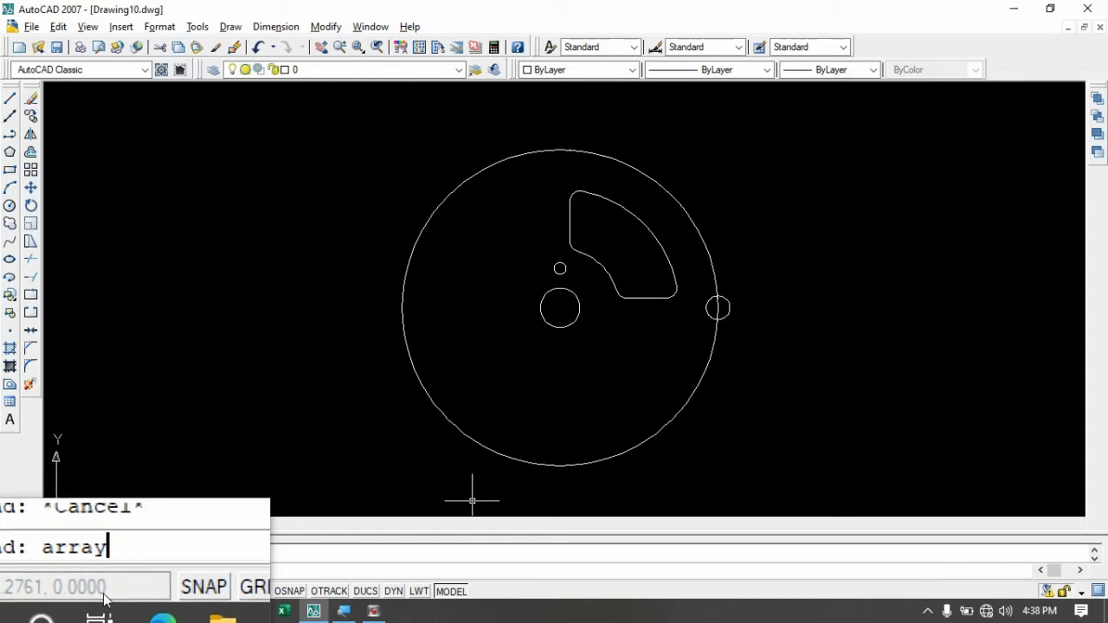
Create a polar array of the small circle on the large circle's edge, centred on the concentric circles, with 5 items filling 45 degrees.
key(Return)
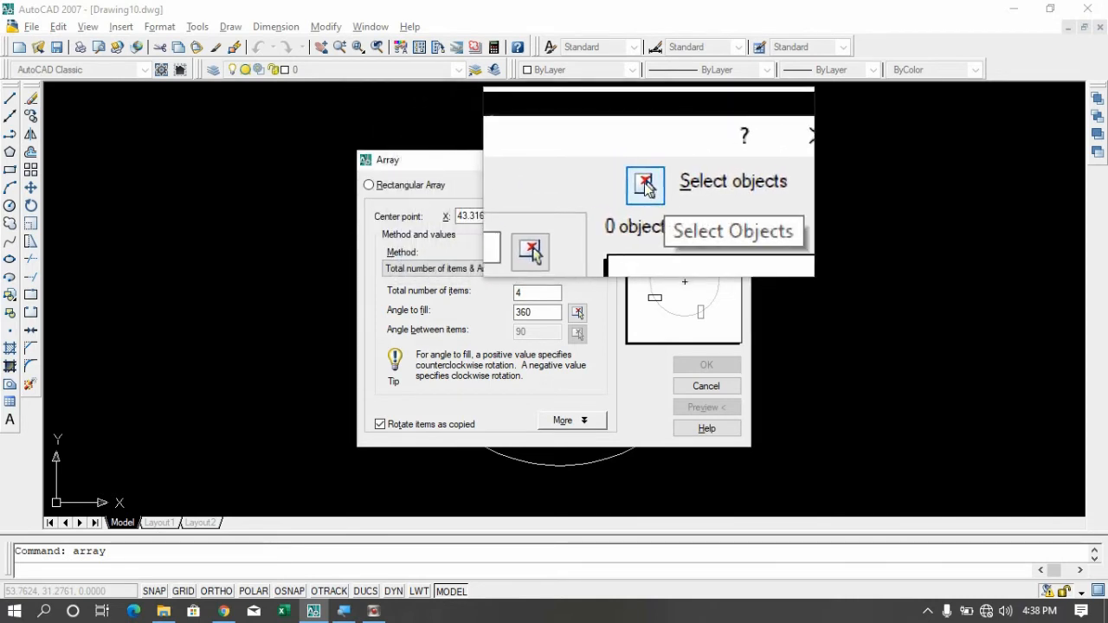
click(644, 186)
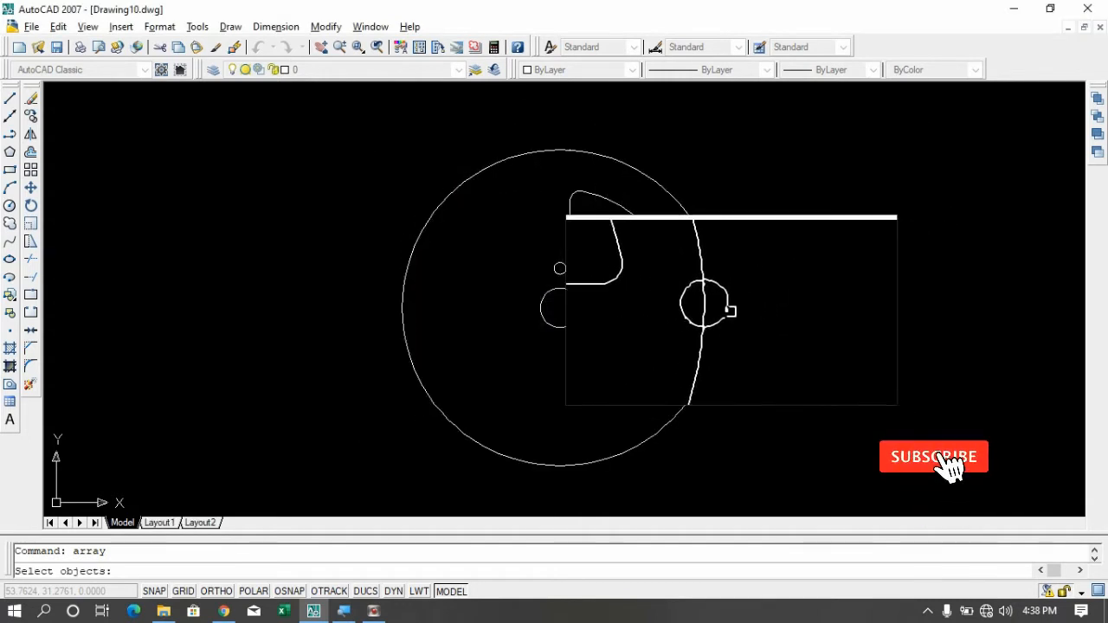
click(732, 307)
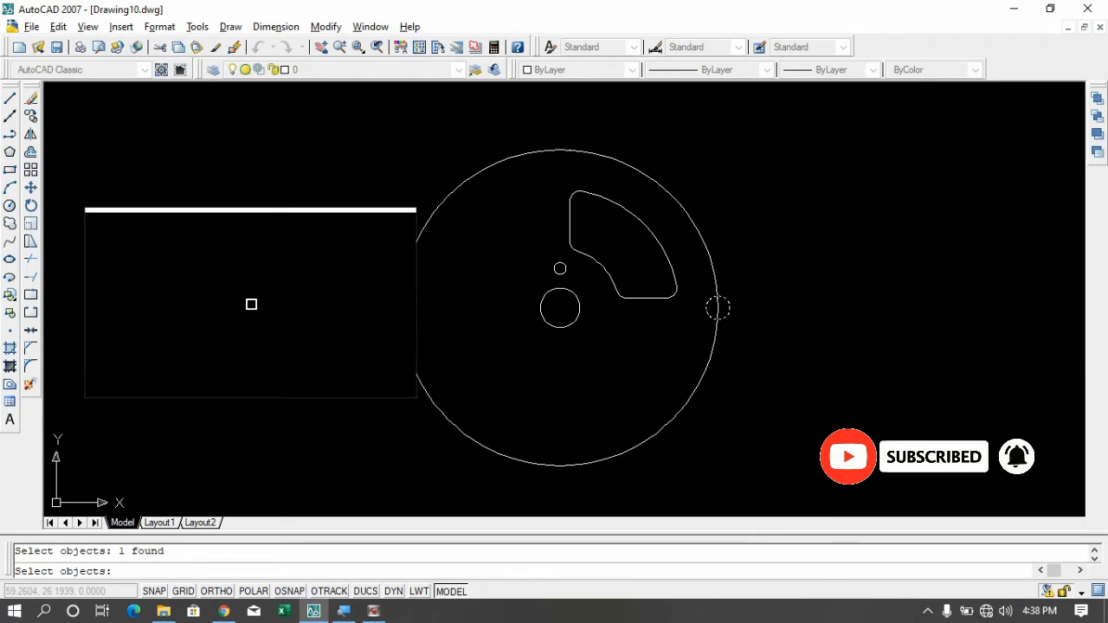
key(Return)
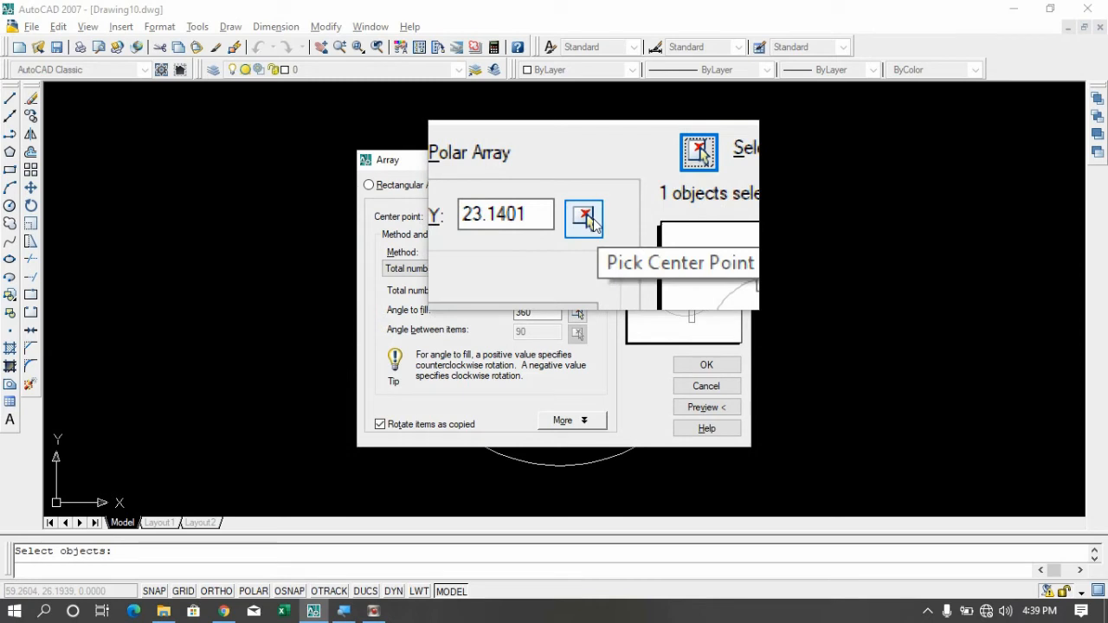
click(588, 218)
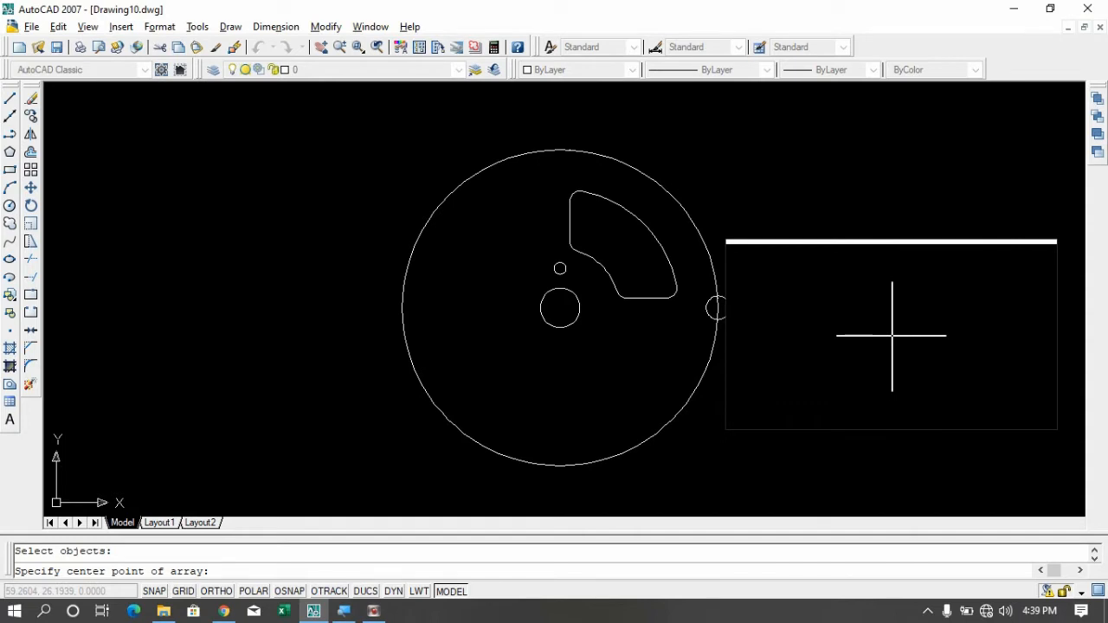
shift+right_click(892, 336)
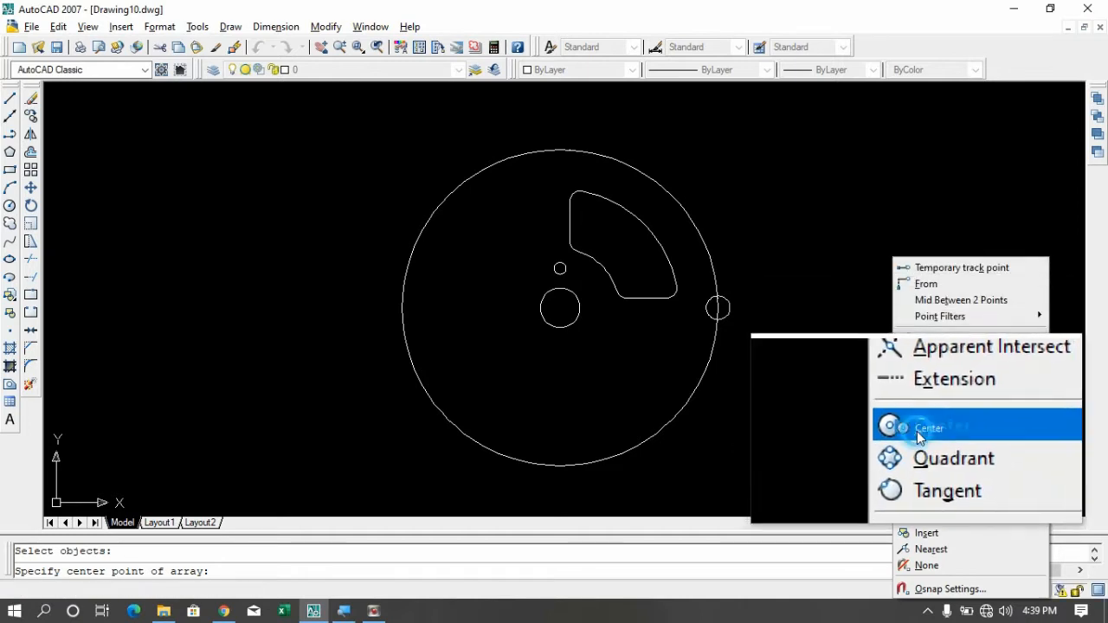
click(916, 430)
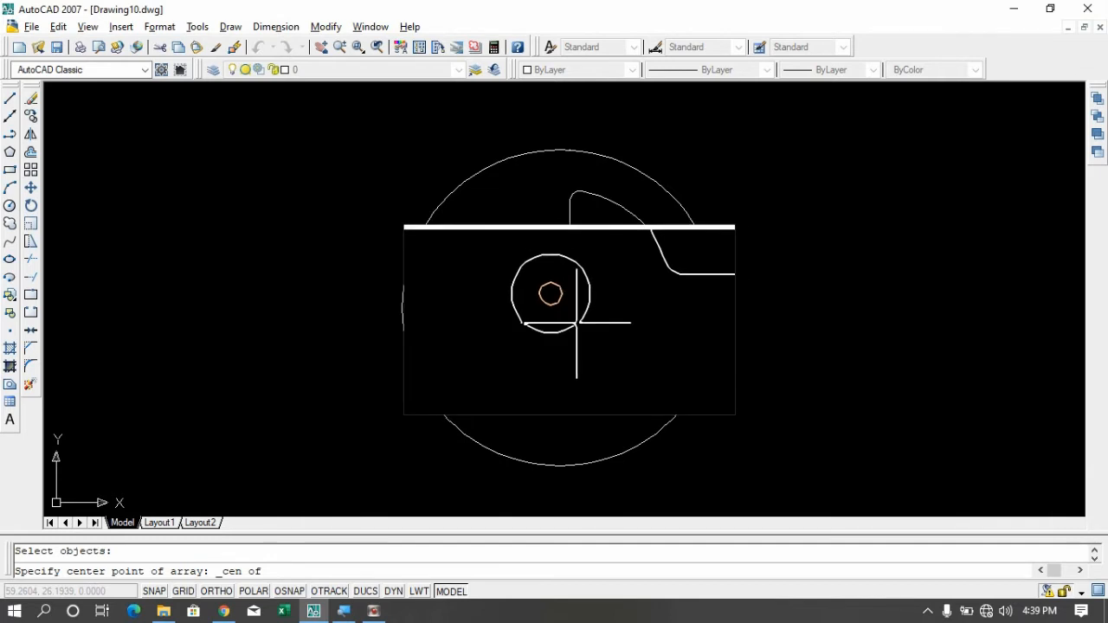
click(578, 322)
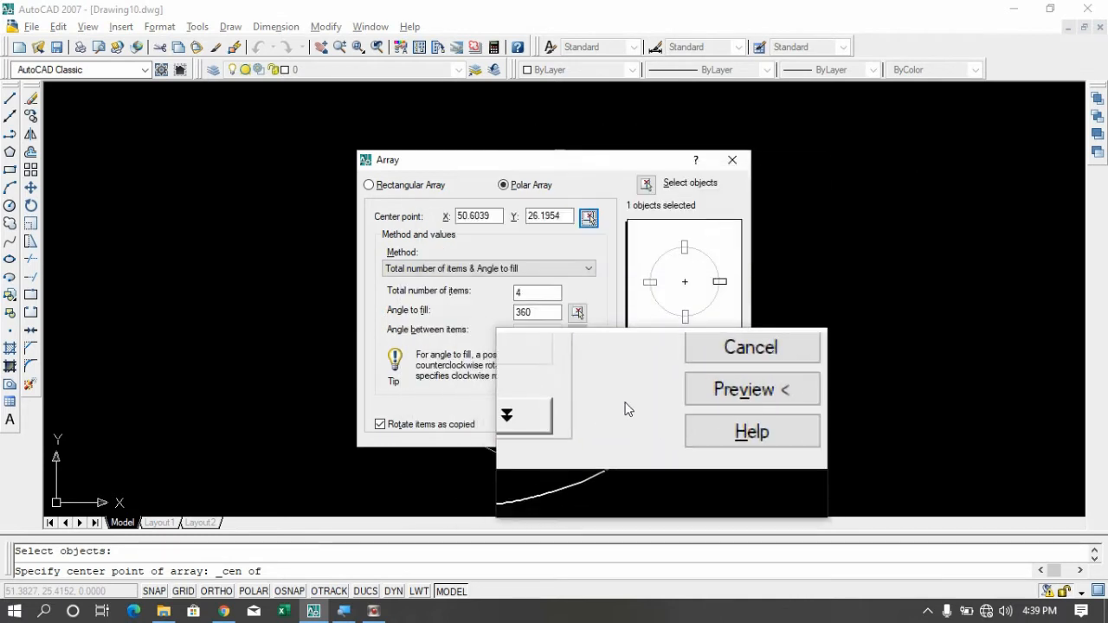
drag(528, 292, 506, 293)
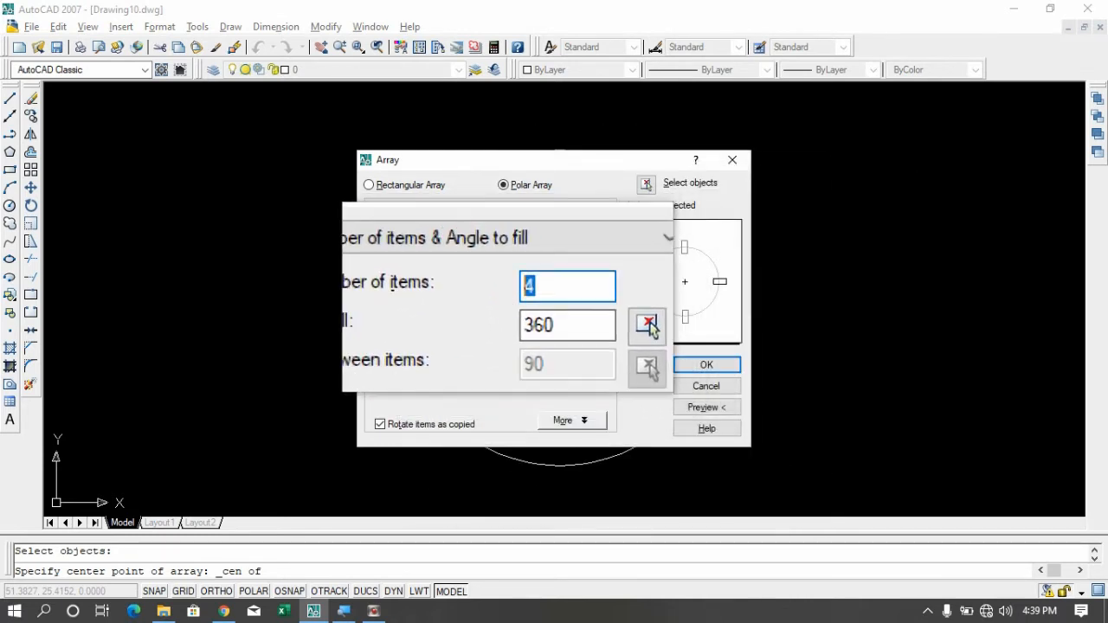
double_click(532, 312)
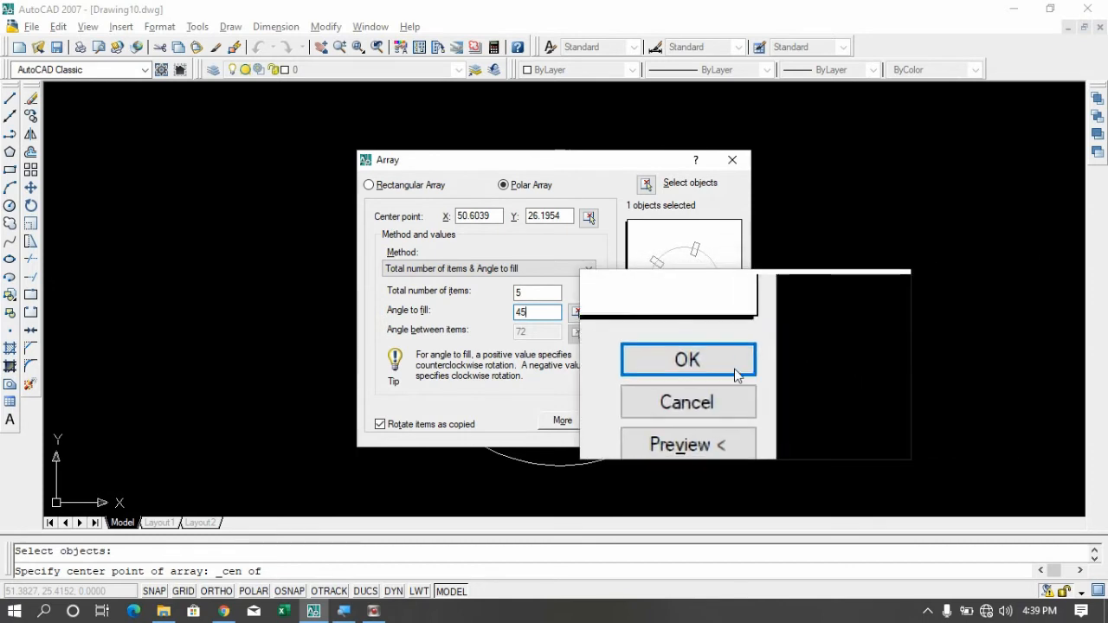
click(710, 372)
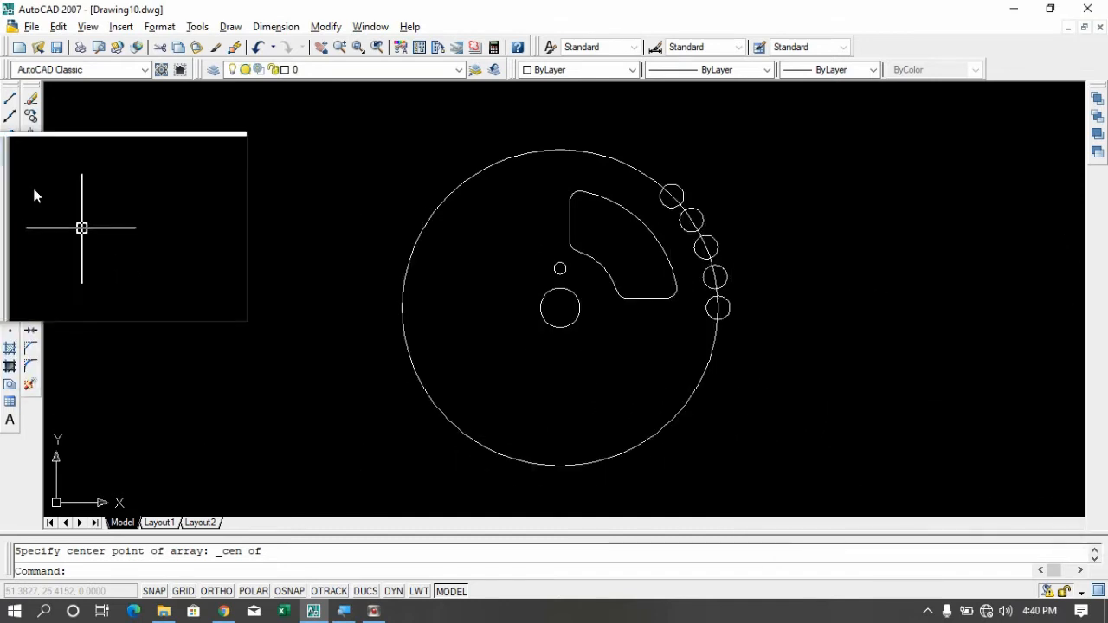
Erase the three lowest small circles of the array, keeping the upper two on the rim.
click(80, 572)
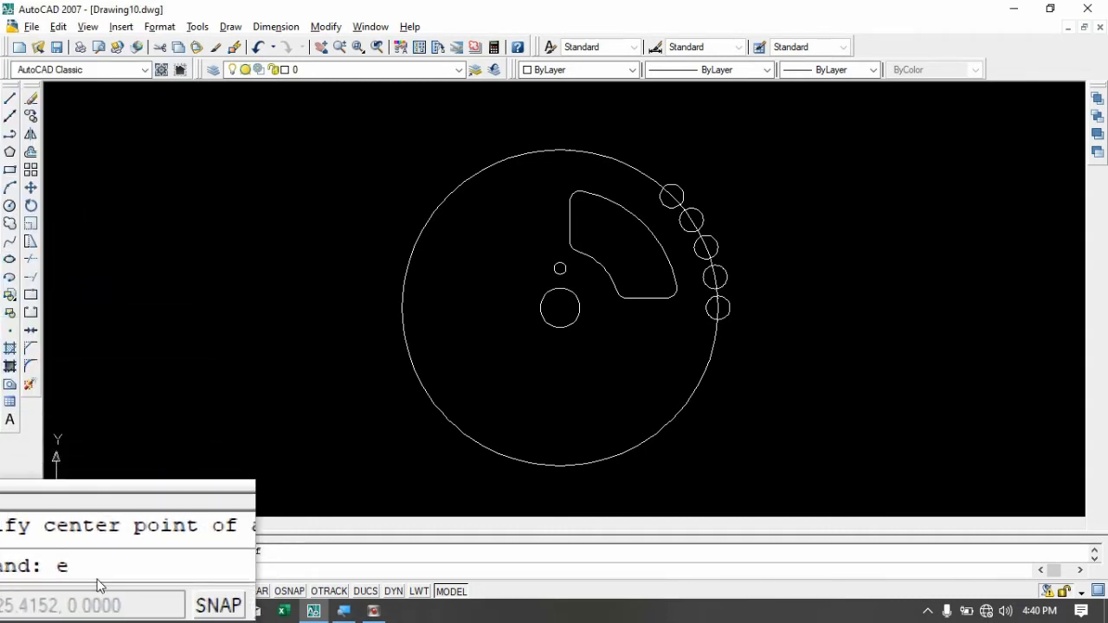
text(e)
key(Return)
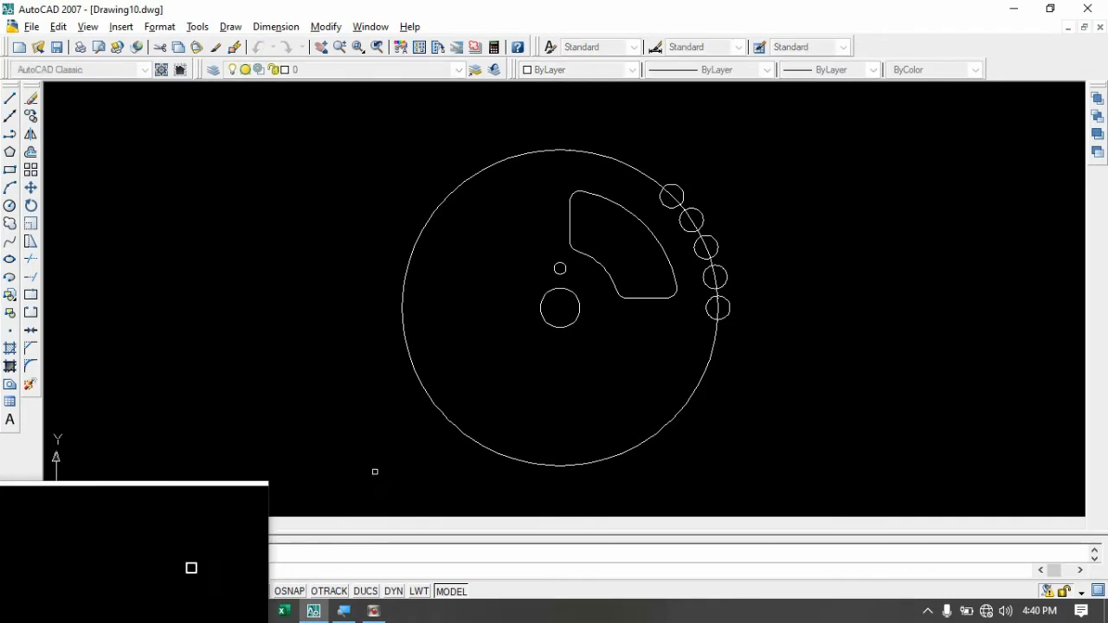
click(730, 304)
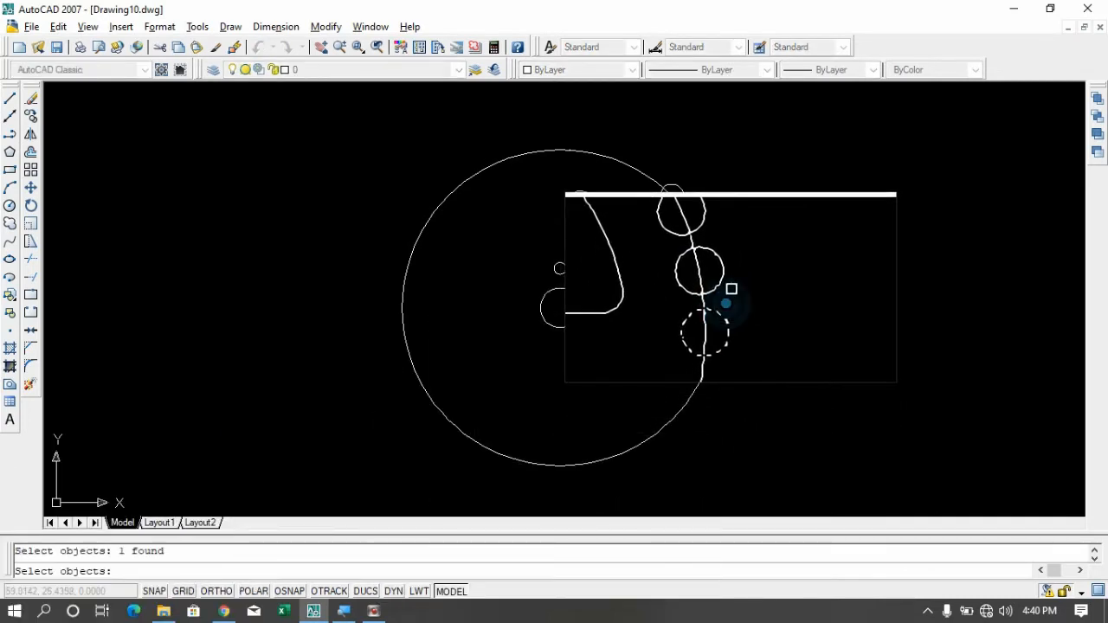
click(728, 277)
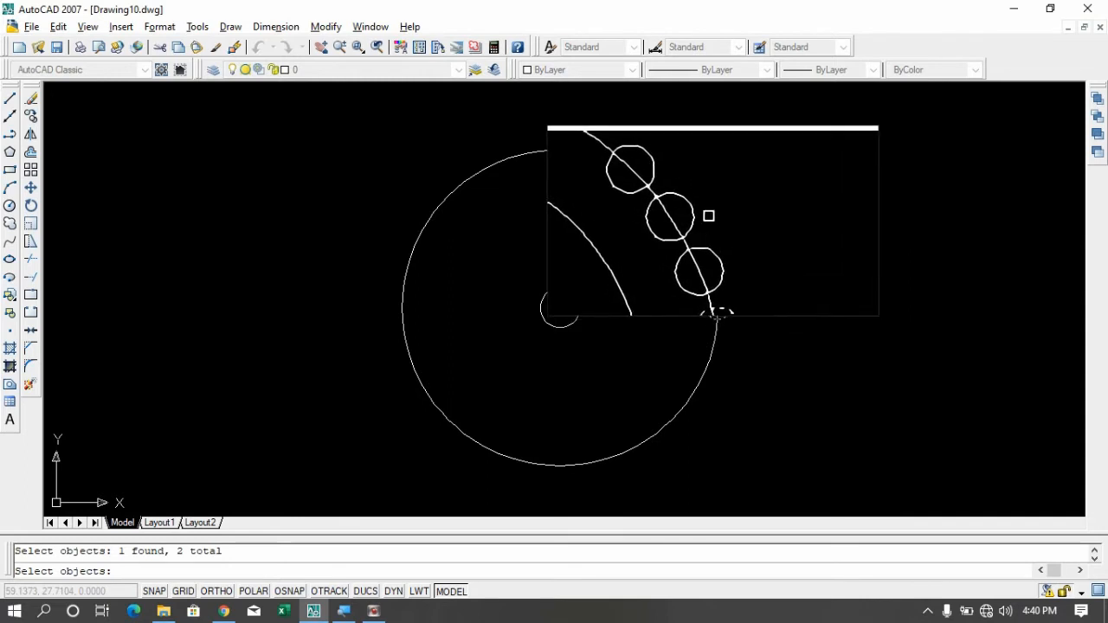
click(716, 242)
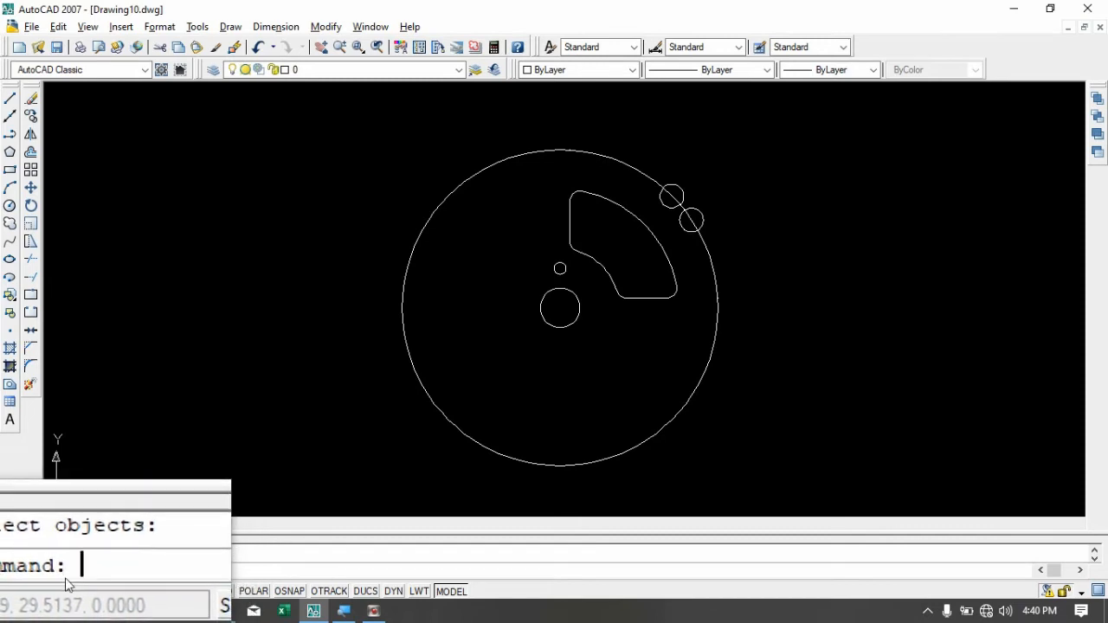
Trim the large circle and the two remaining small circles against each other, leaving two adjacent notches in the rim.
text(tr)
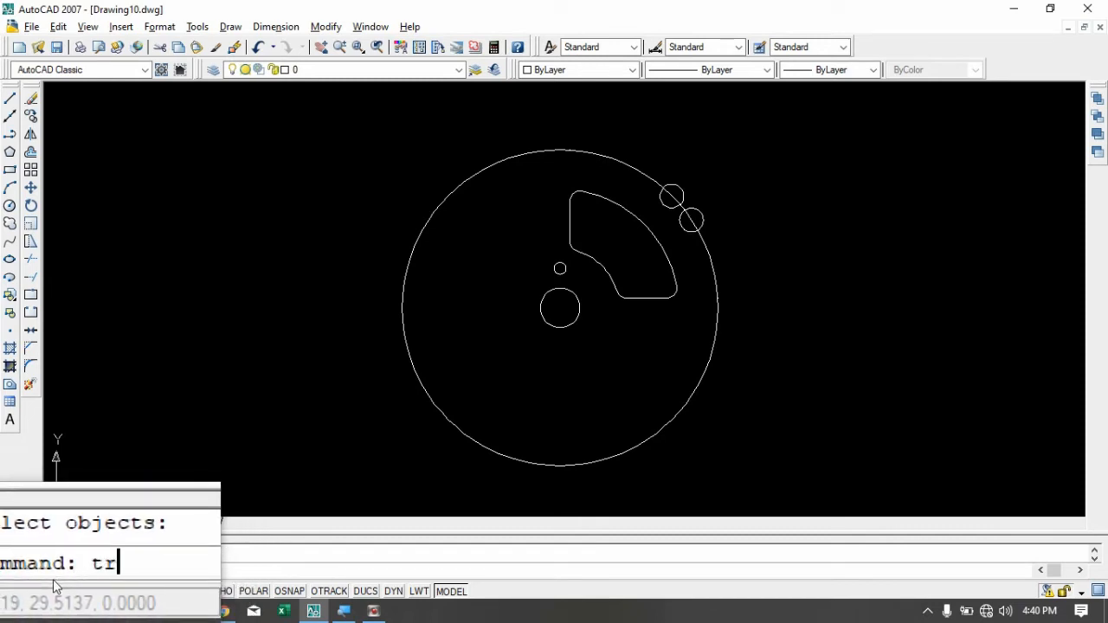
text(im)
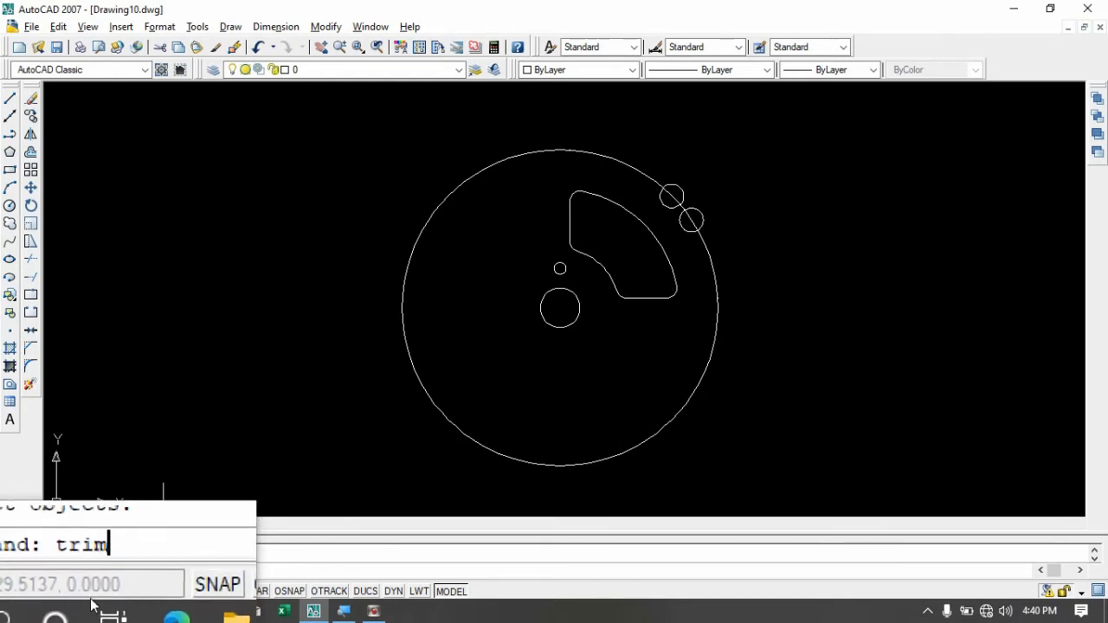
key(Return)
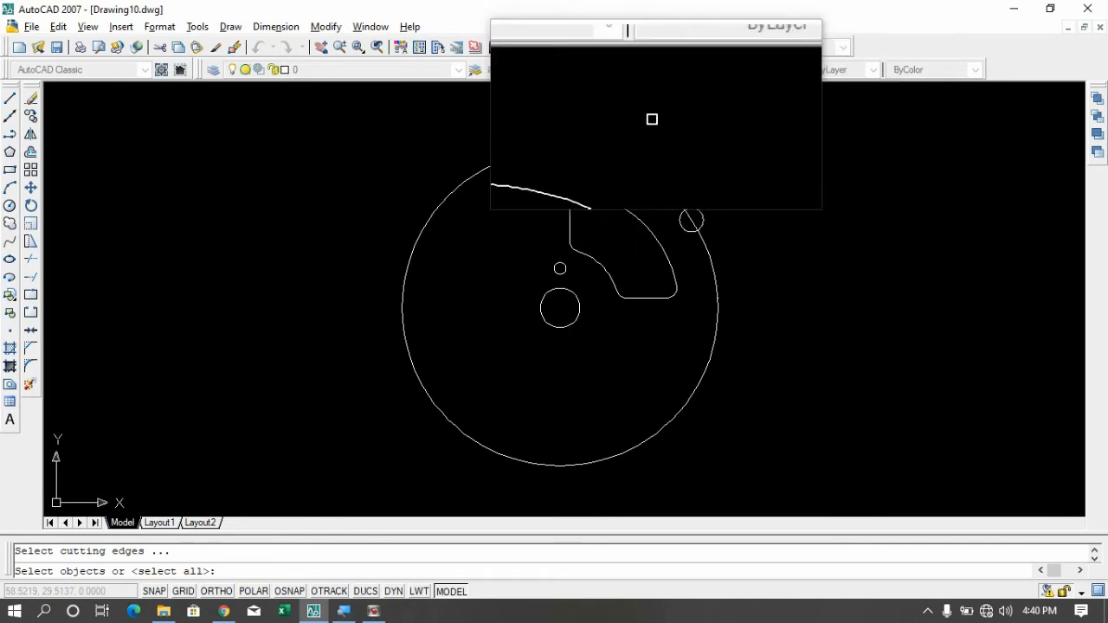
click(615, 157)
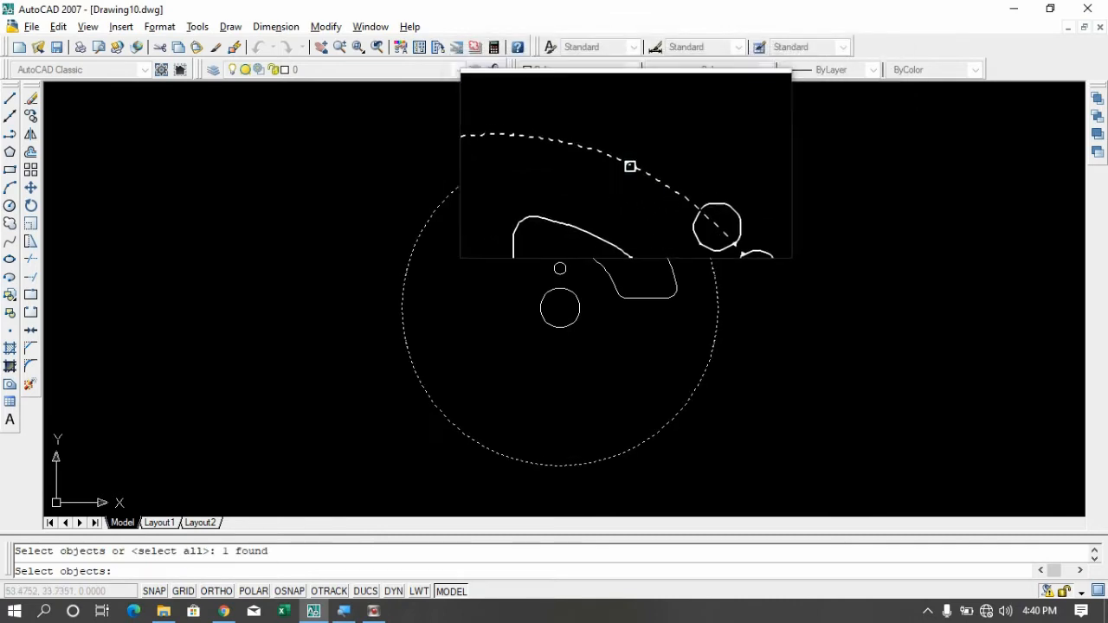
click(668, 185)
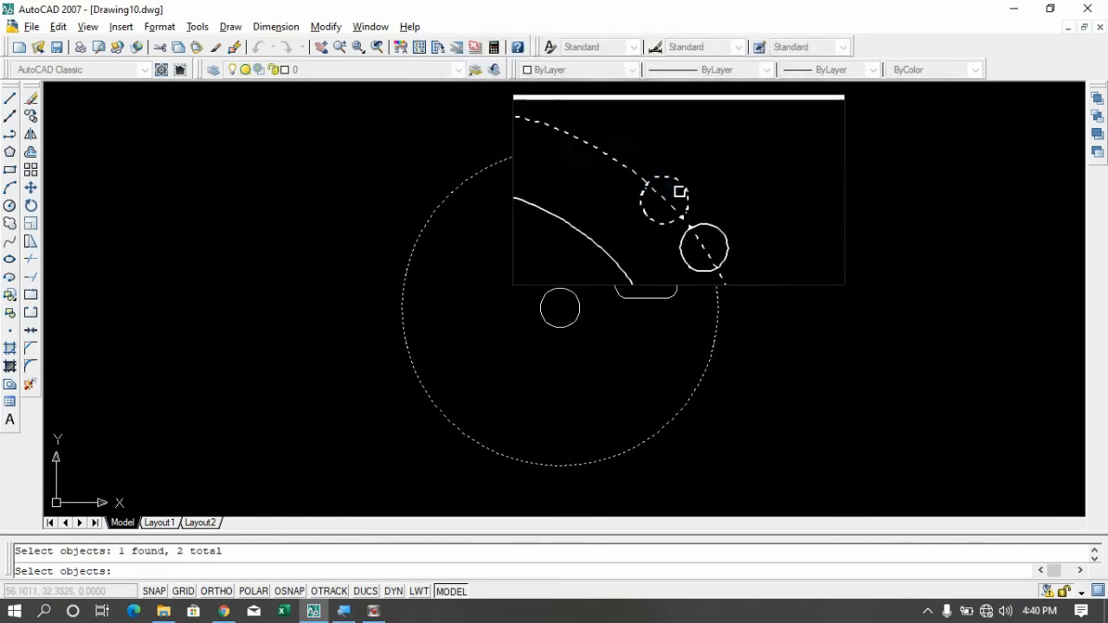
click(694, 208)
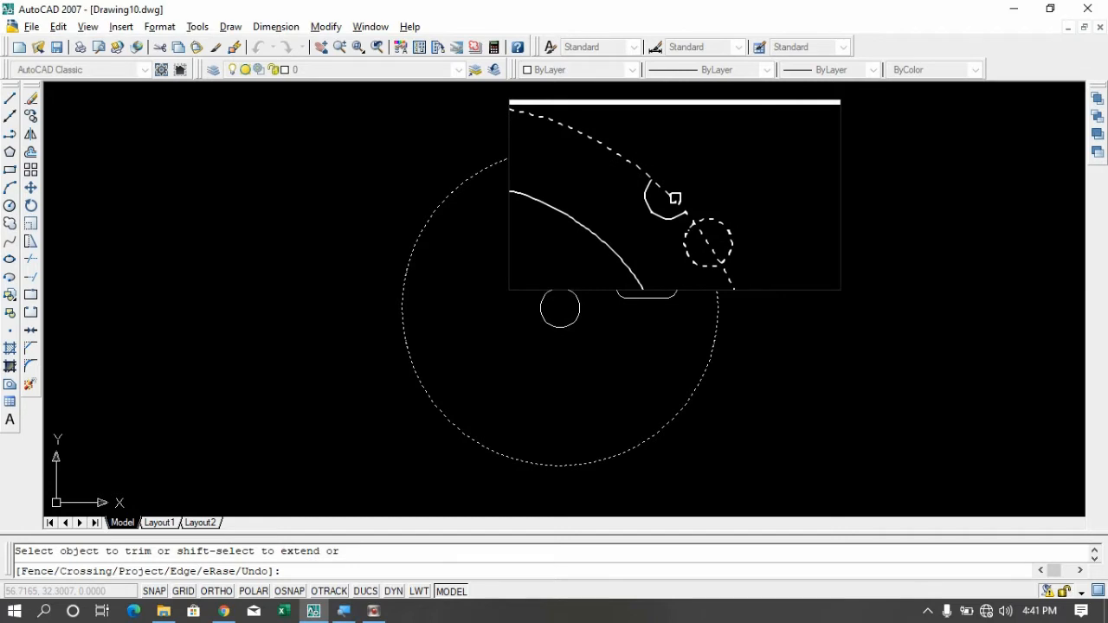
click(675, 199)
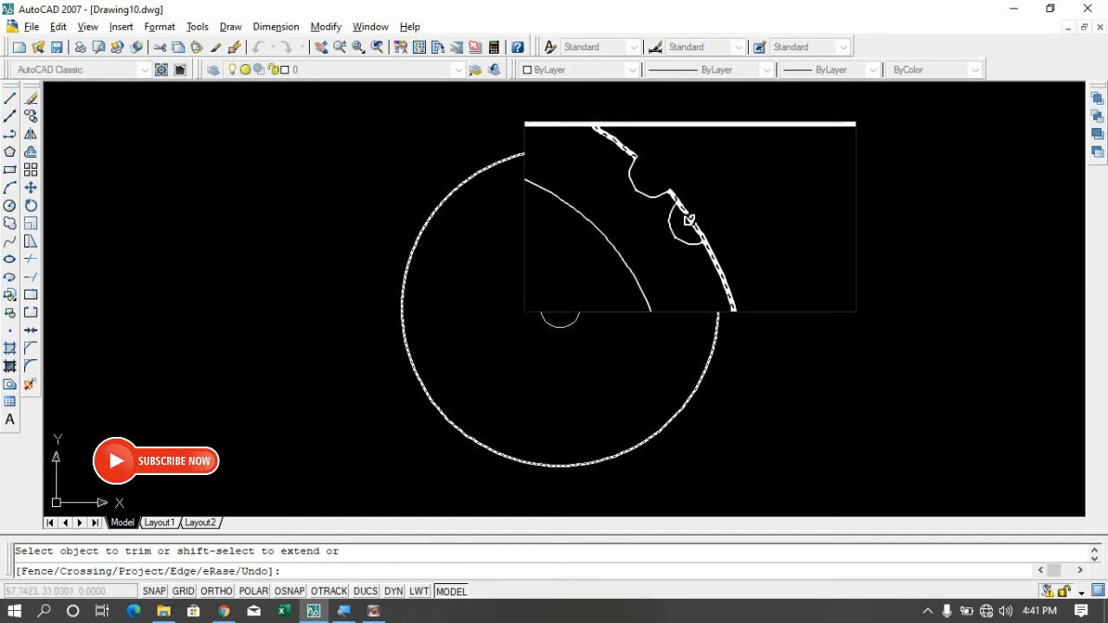
click(688, 218)
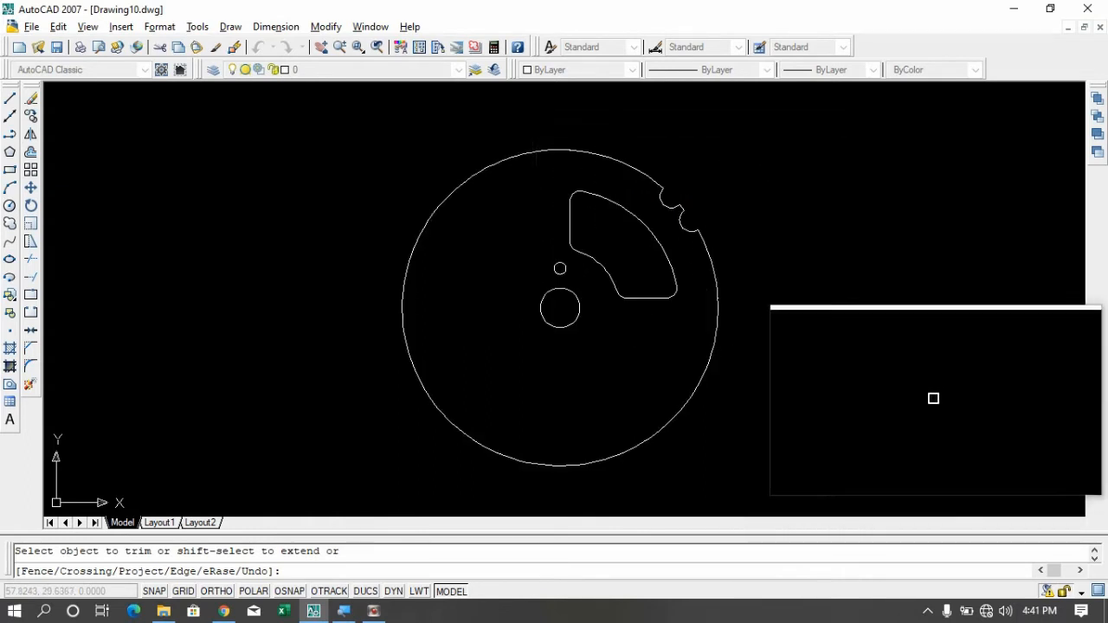
key(Escape)
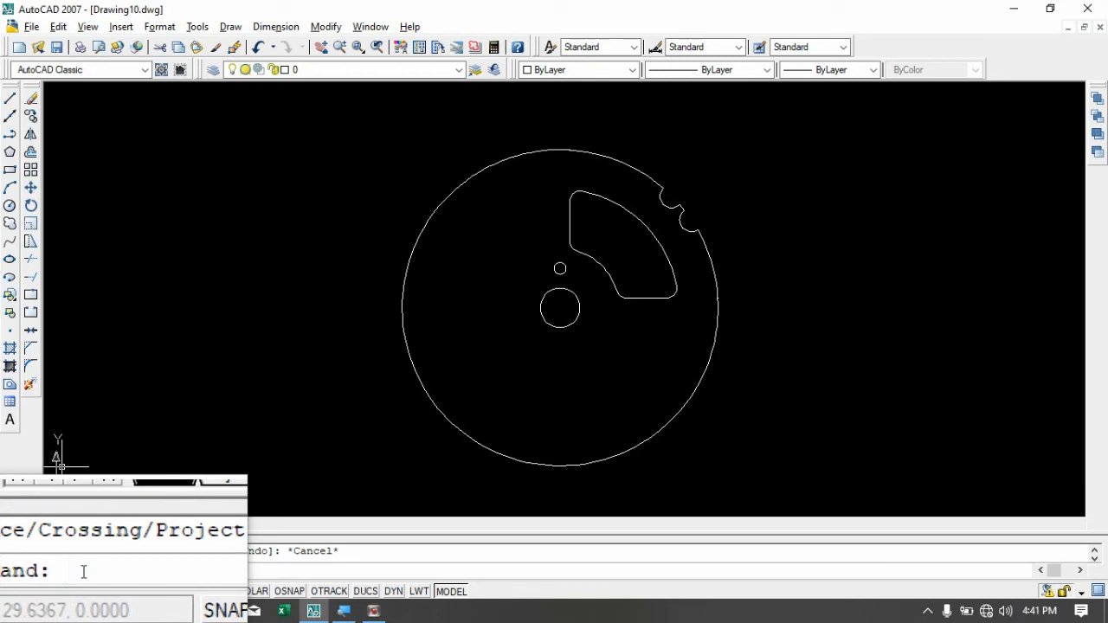
Erase the large rim arc, the two tiny leftover pieces and the upper notch arc, keeping the lower notch with its short rim segment.
key(Return)
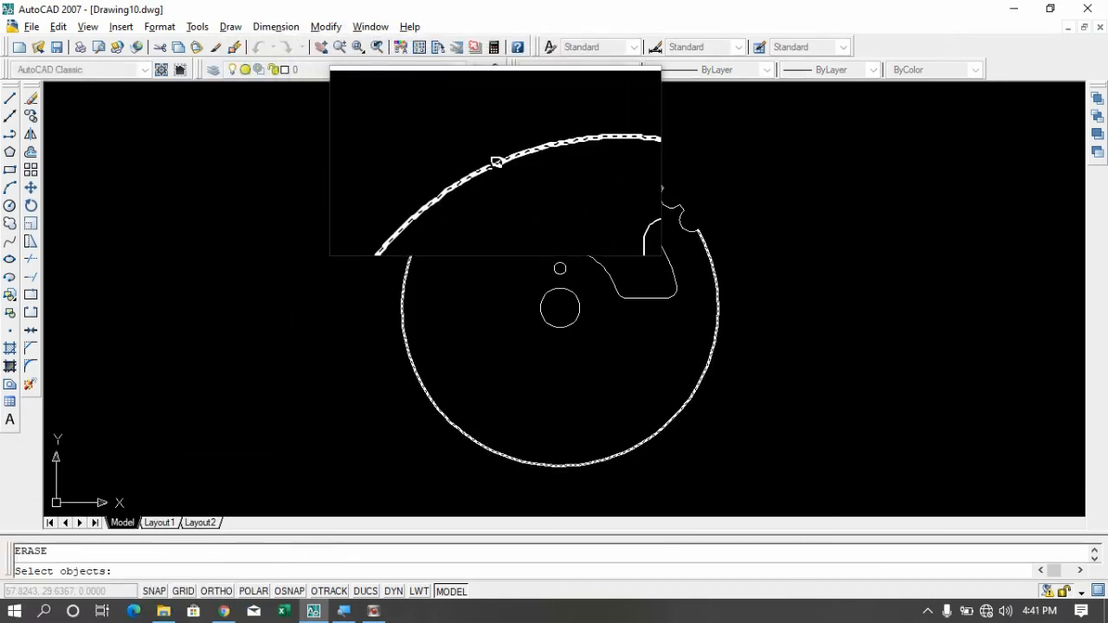
key(Return)
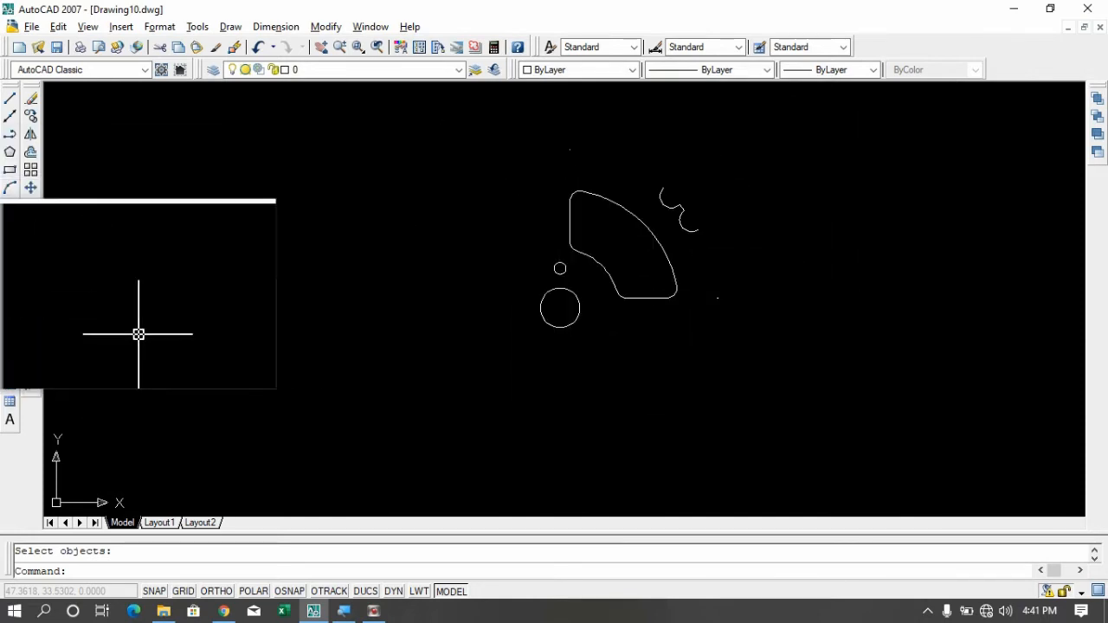
click(141, 570)
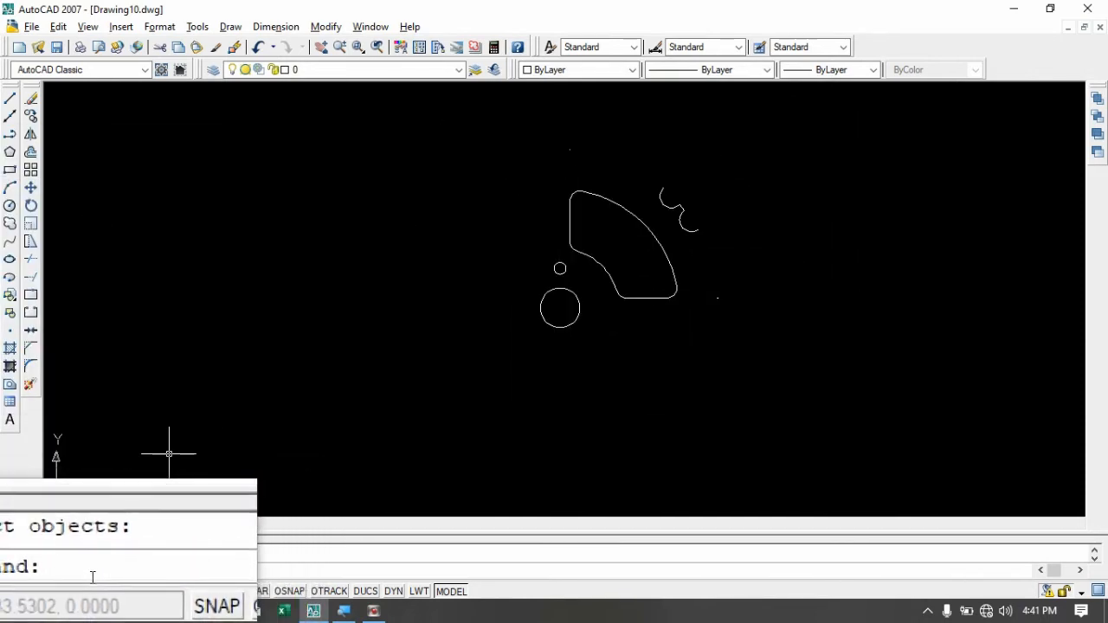
key(Return)
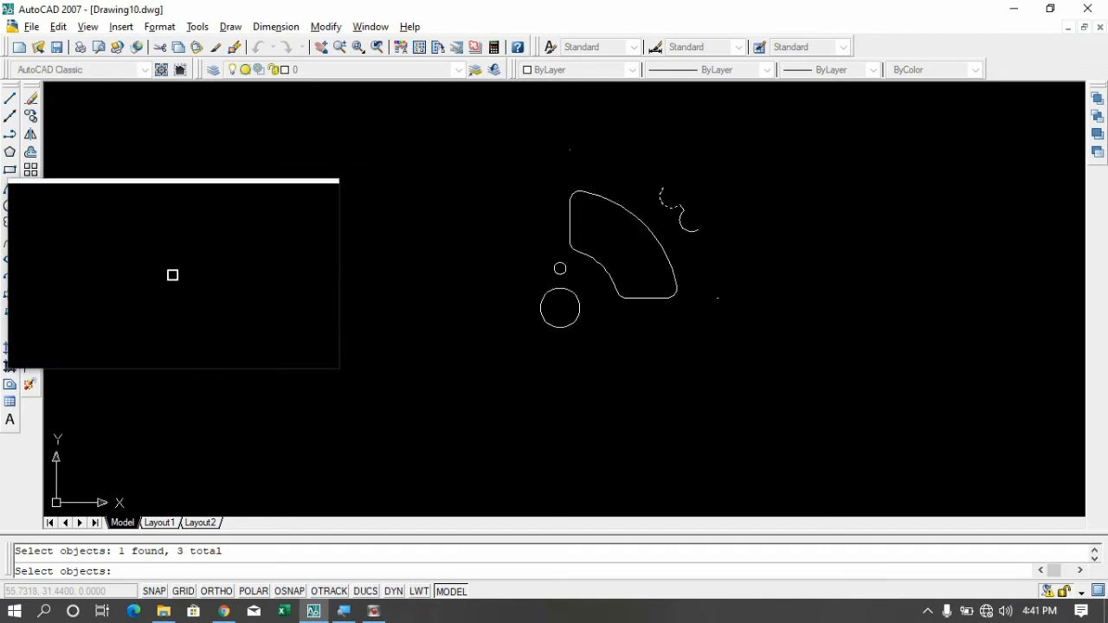
key(Return)
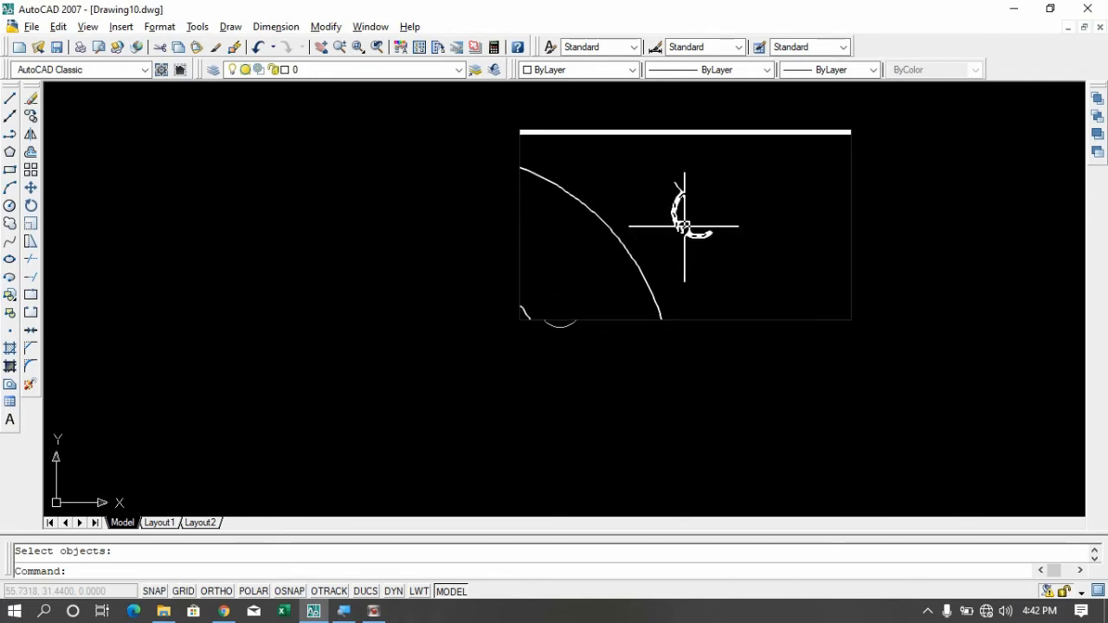
Join the lower notch arc and the short rim segment into one polyline with PEDIT.
click(683, 227)
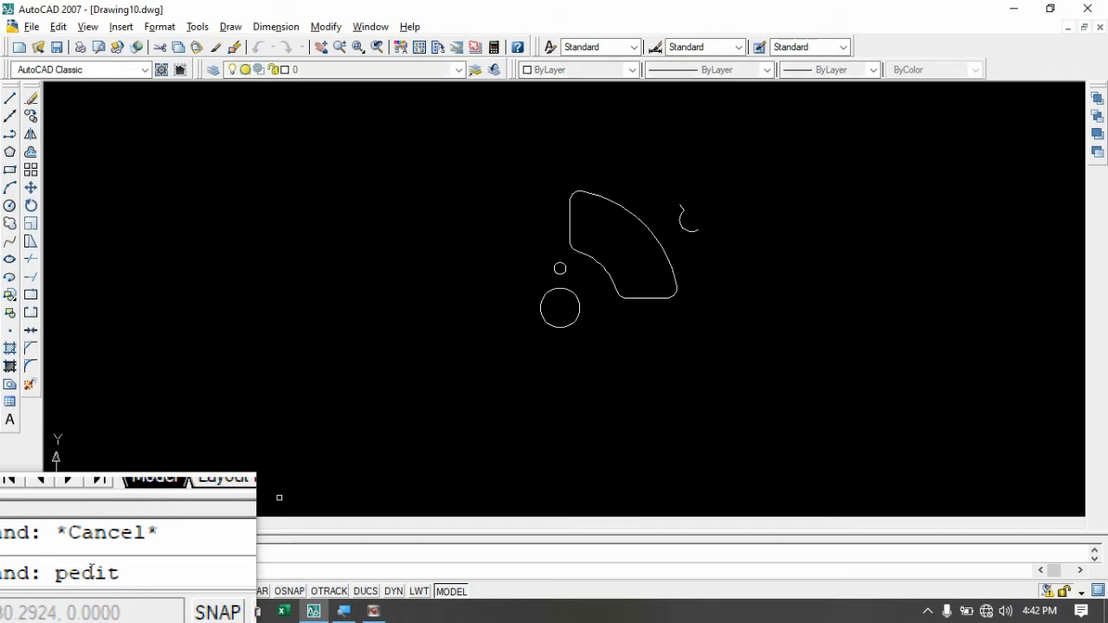
key(Return)
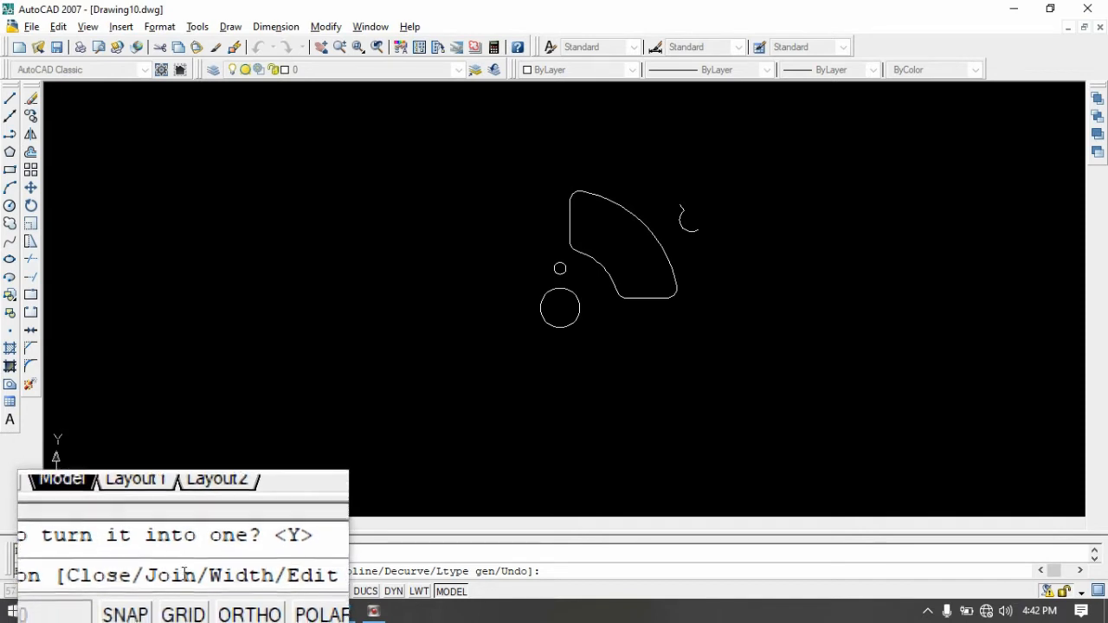
click(552, 577)
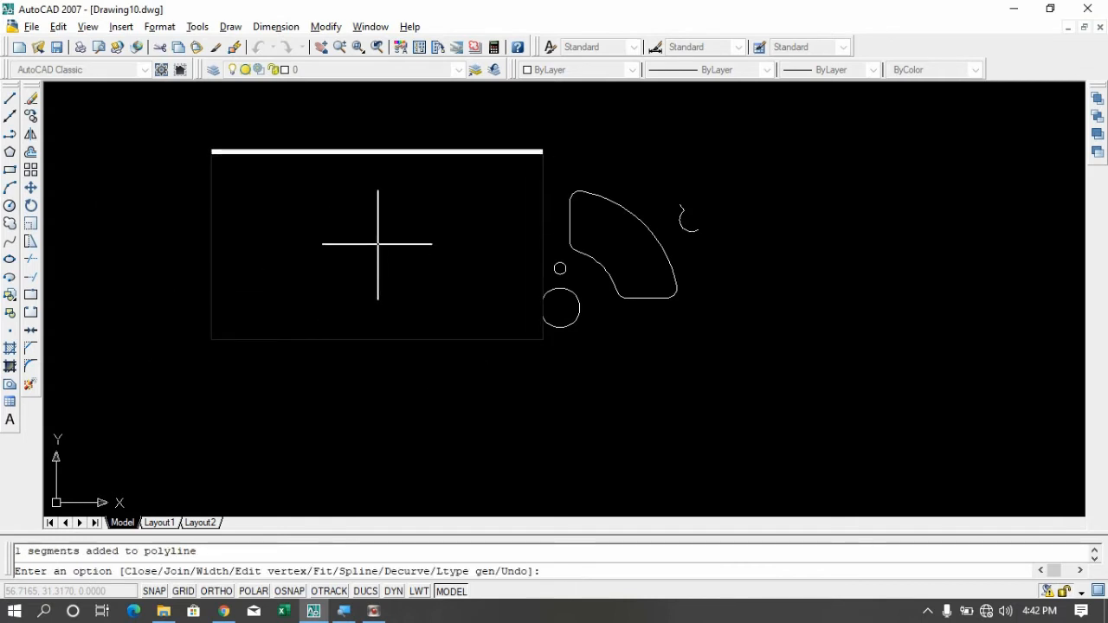
key(Return)
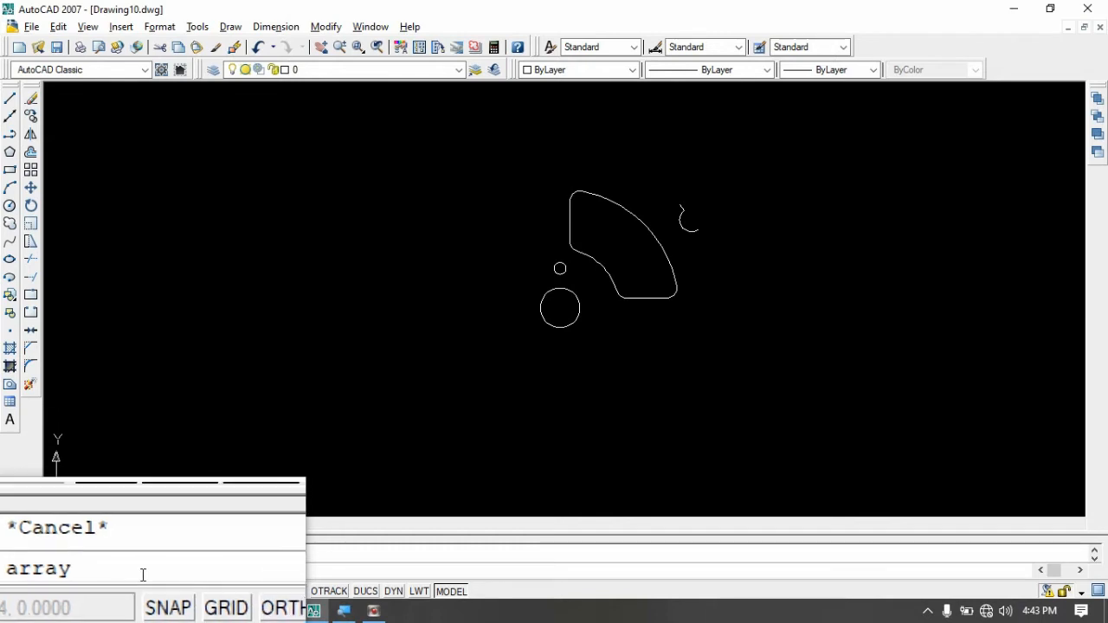
Polar-array the filleted sector cut-out around the central circle's center with 4 items filling 360 degrees.
key(Return)
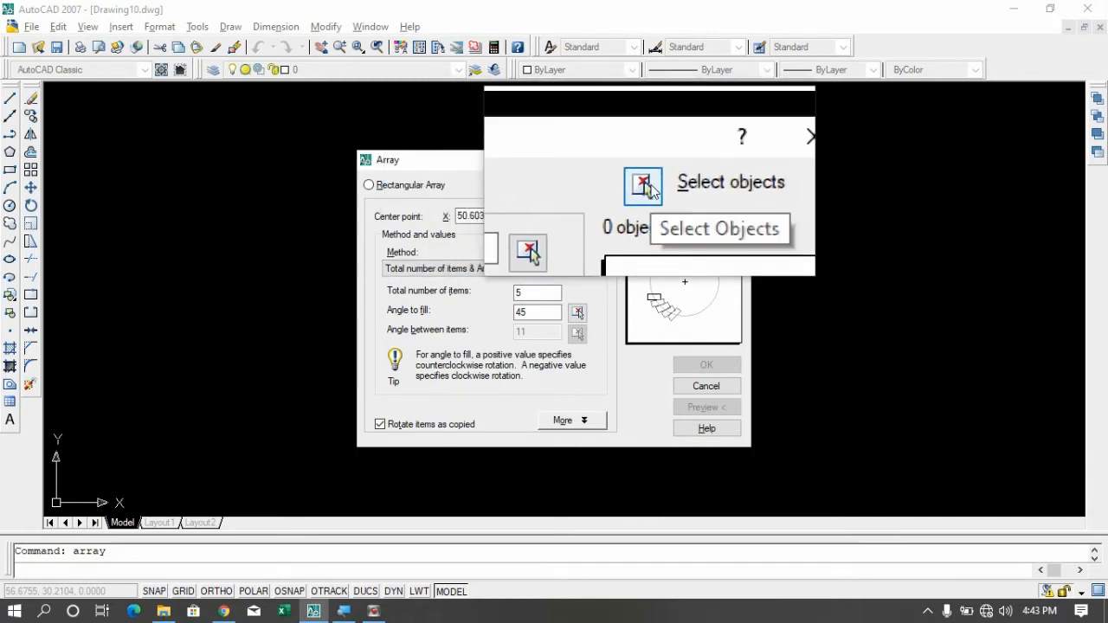
click(528, 251)
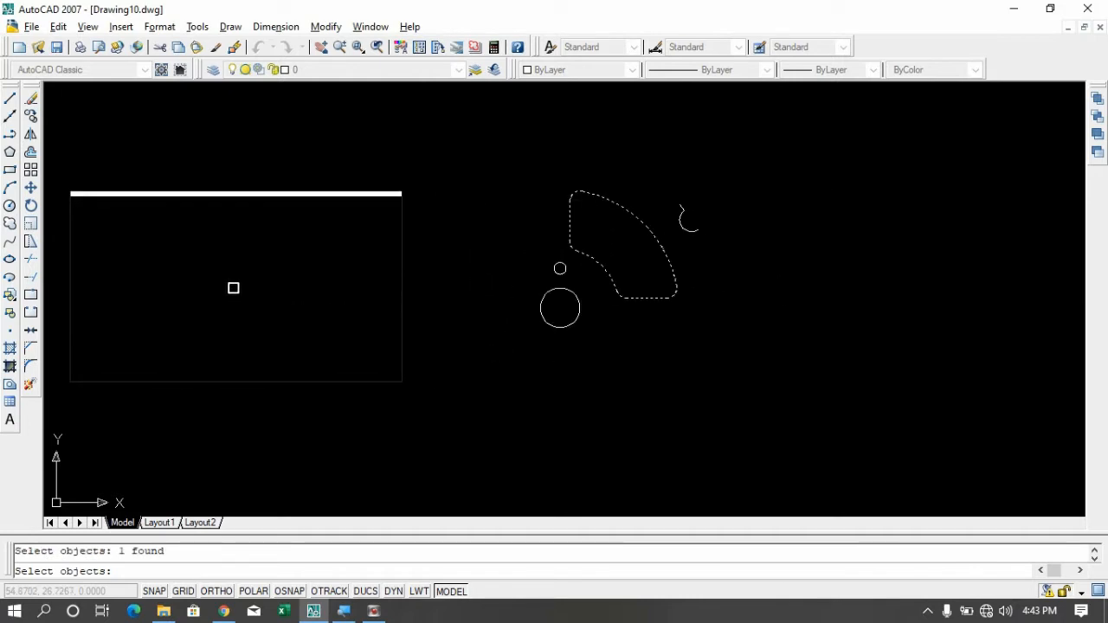
key(Return)
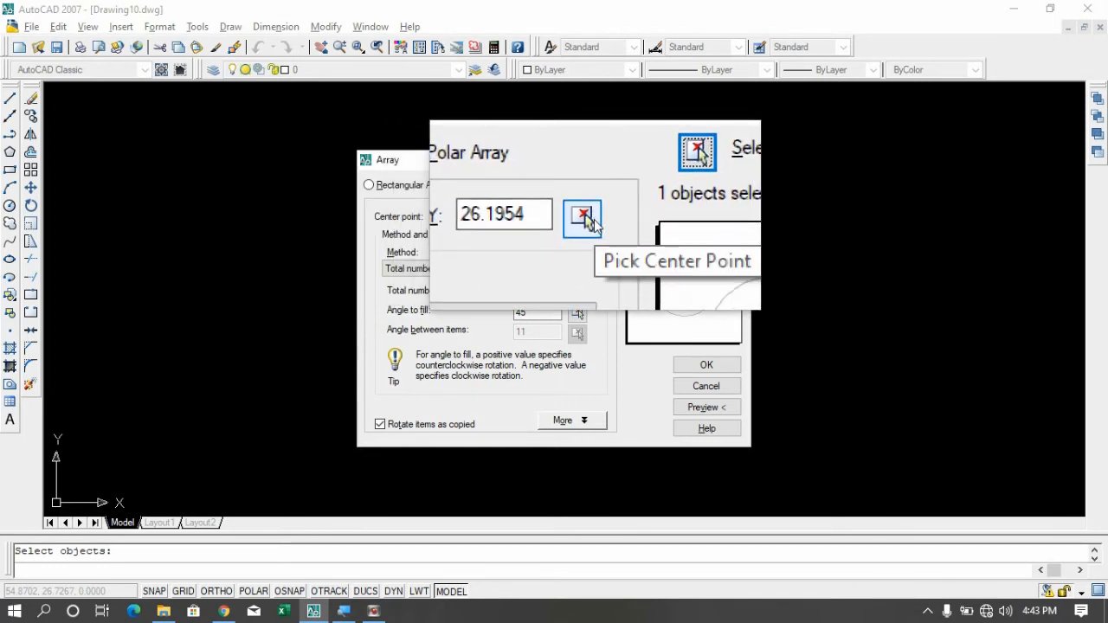
click(594, 219)
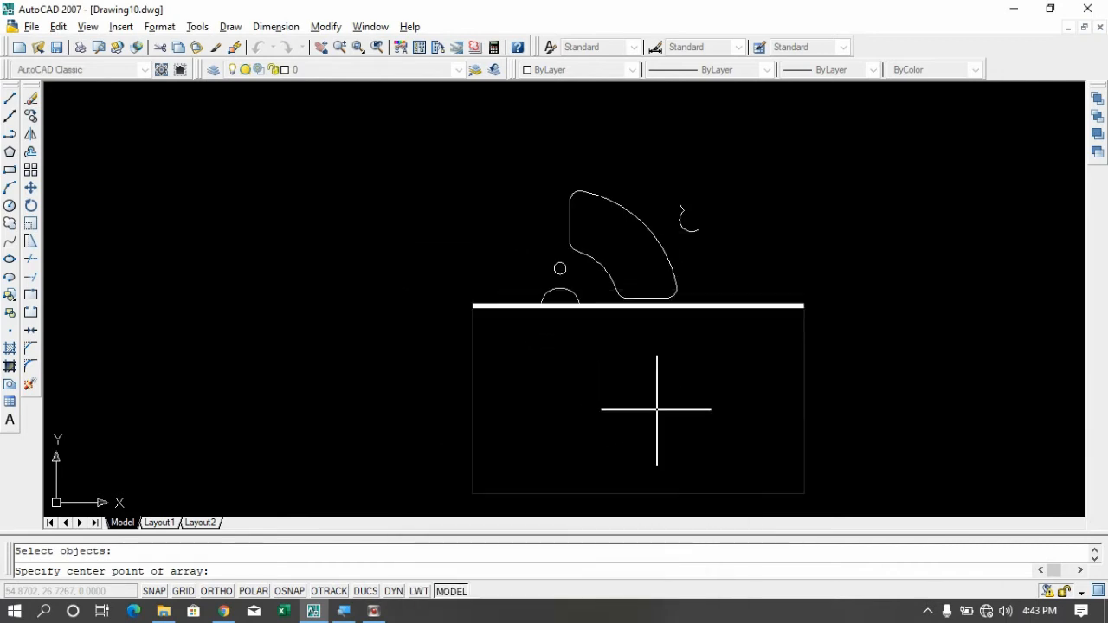
shift+right_click(744, 385)
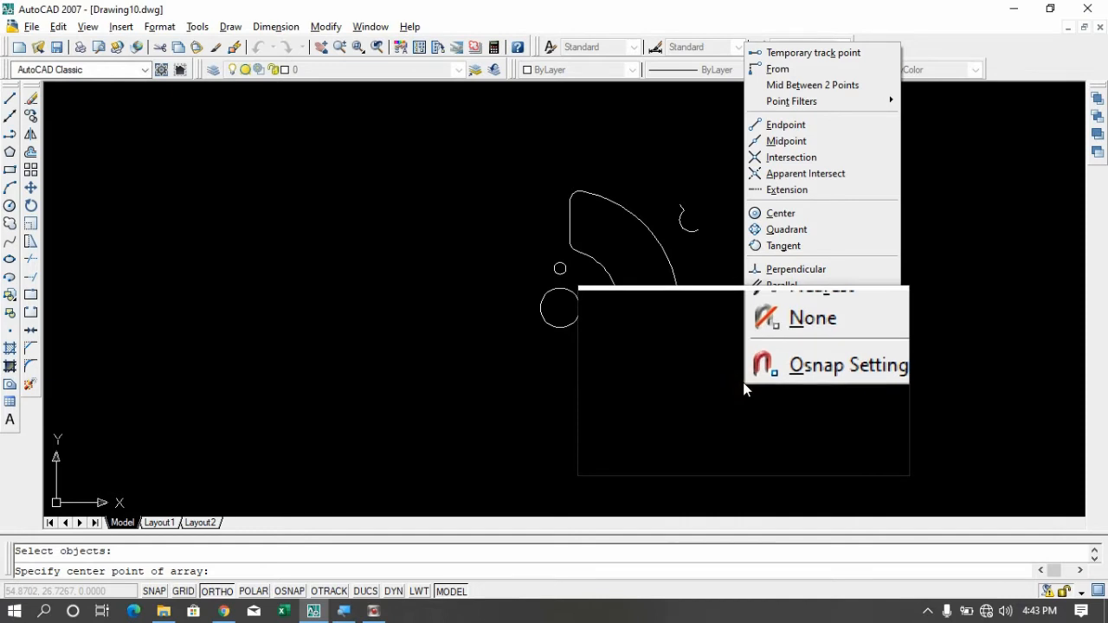
click(782, 219)
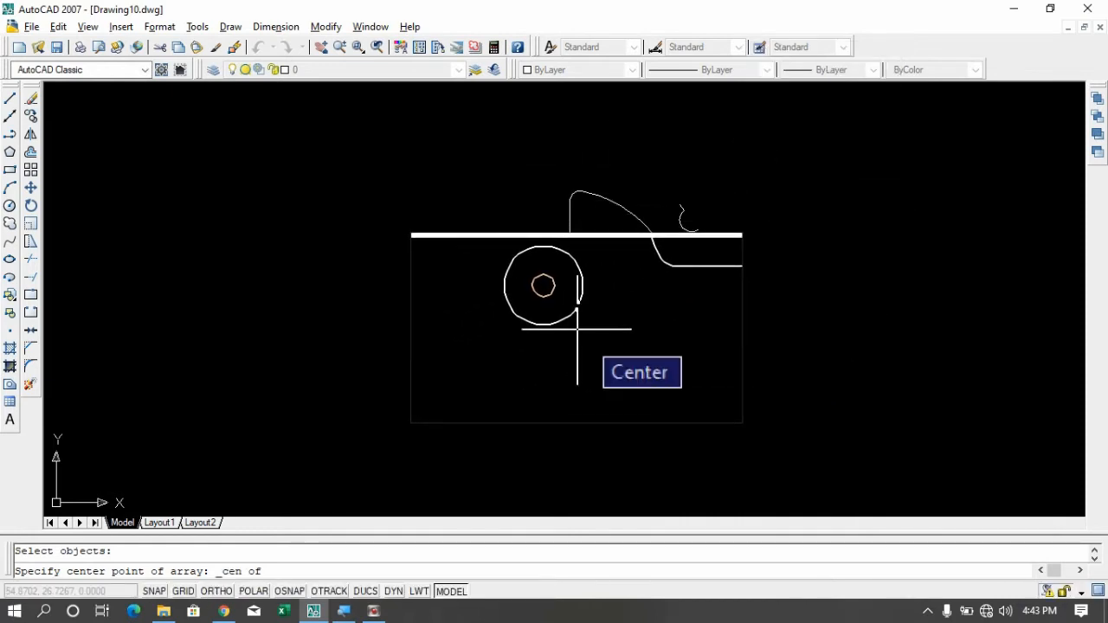
click(577, 329)
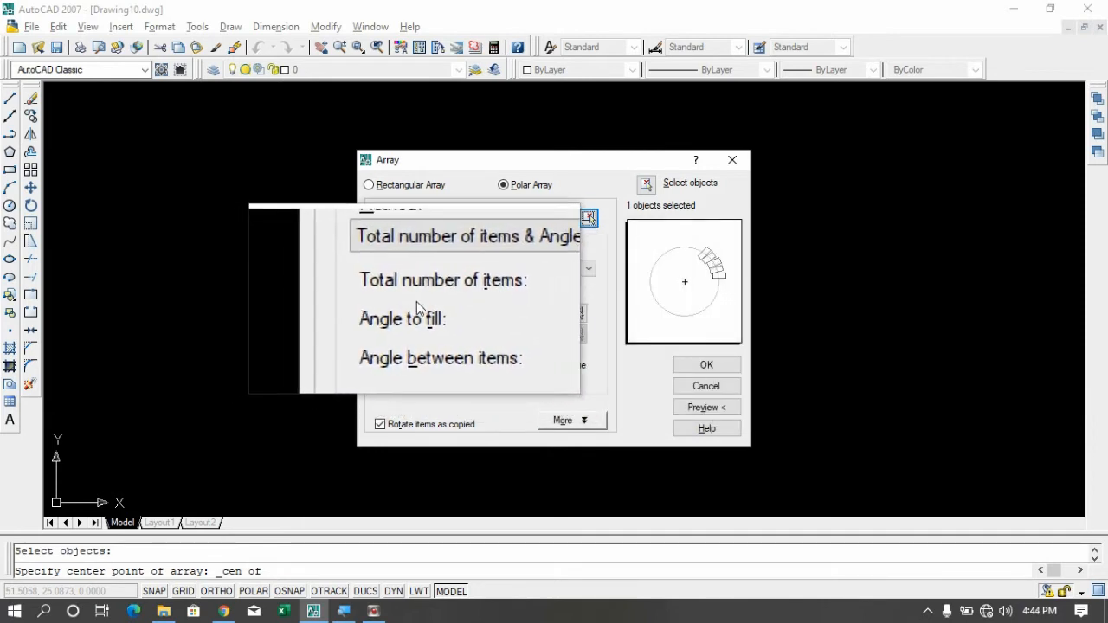
double_click(519, 292)
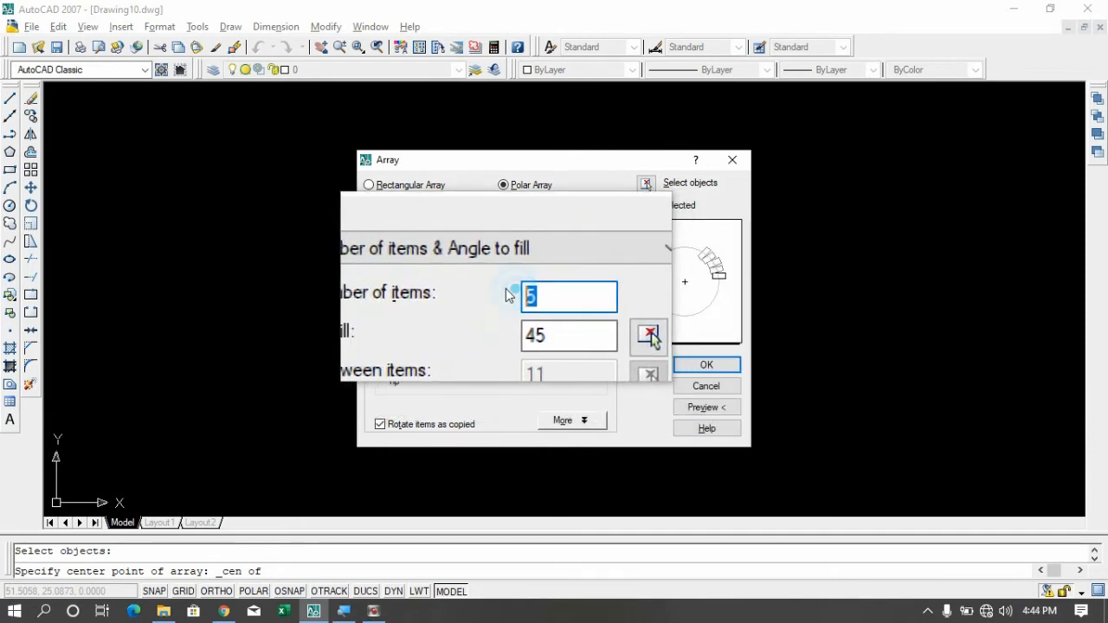
text(4)
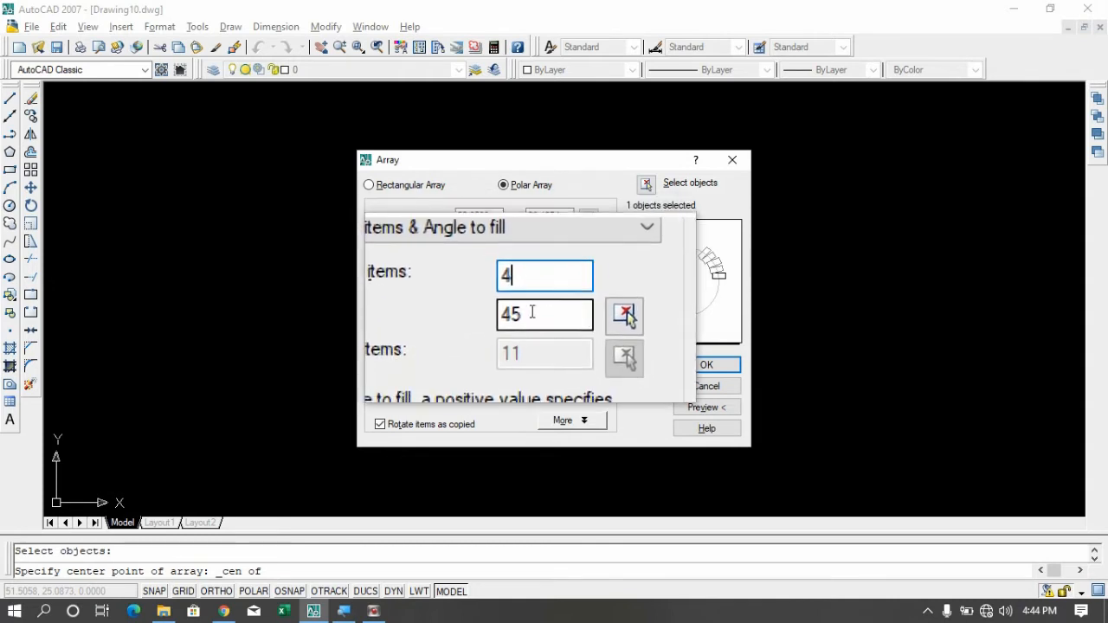
double_click(527, 311)
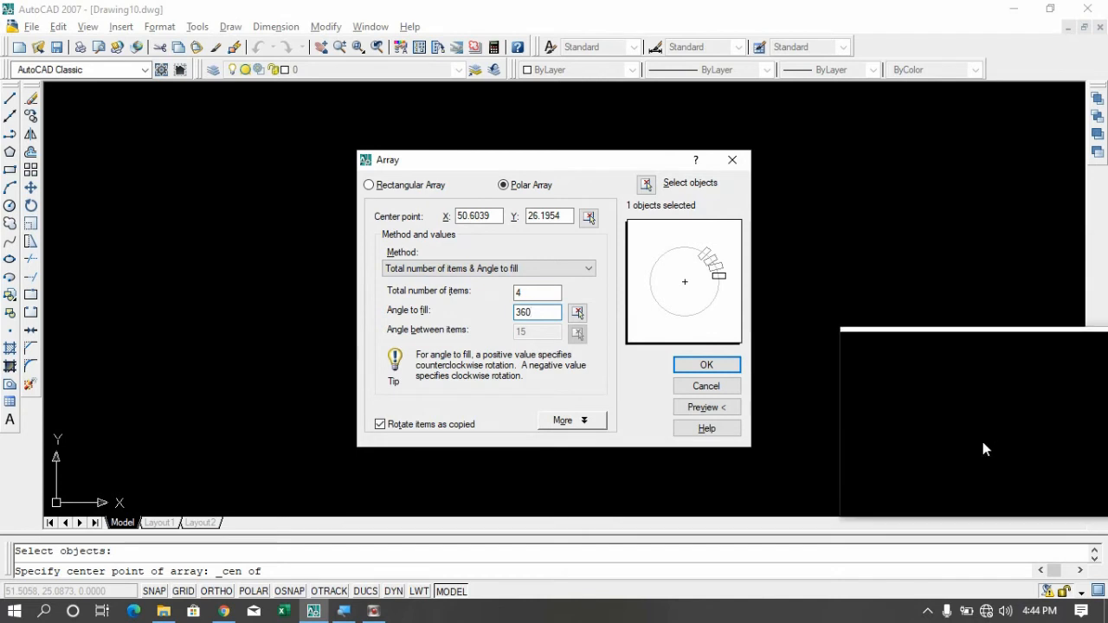
click(720, 368)
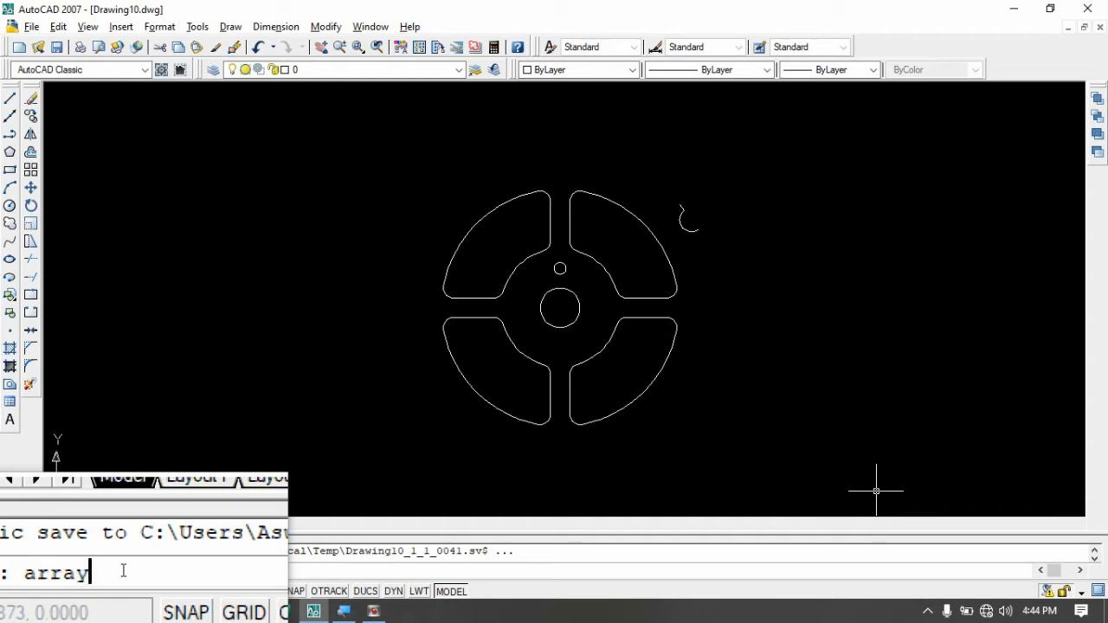
Polar-array the joined notch polyline around the central circle's center with 32 items over 360 degrees to form the toothed rim.
key(Return)
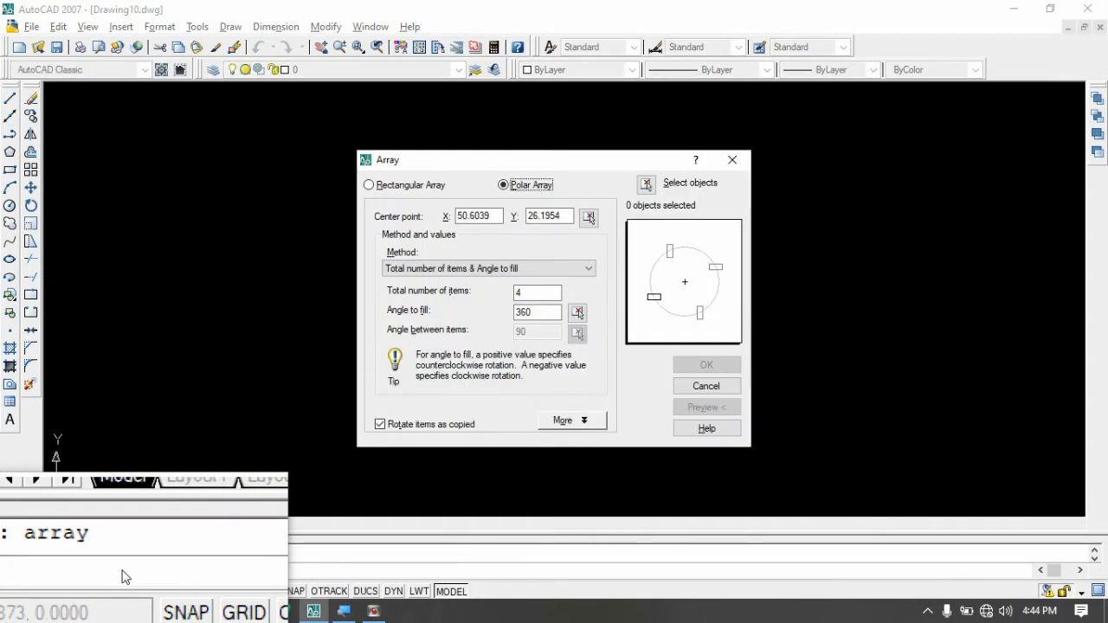
click(642, 184)
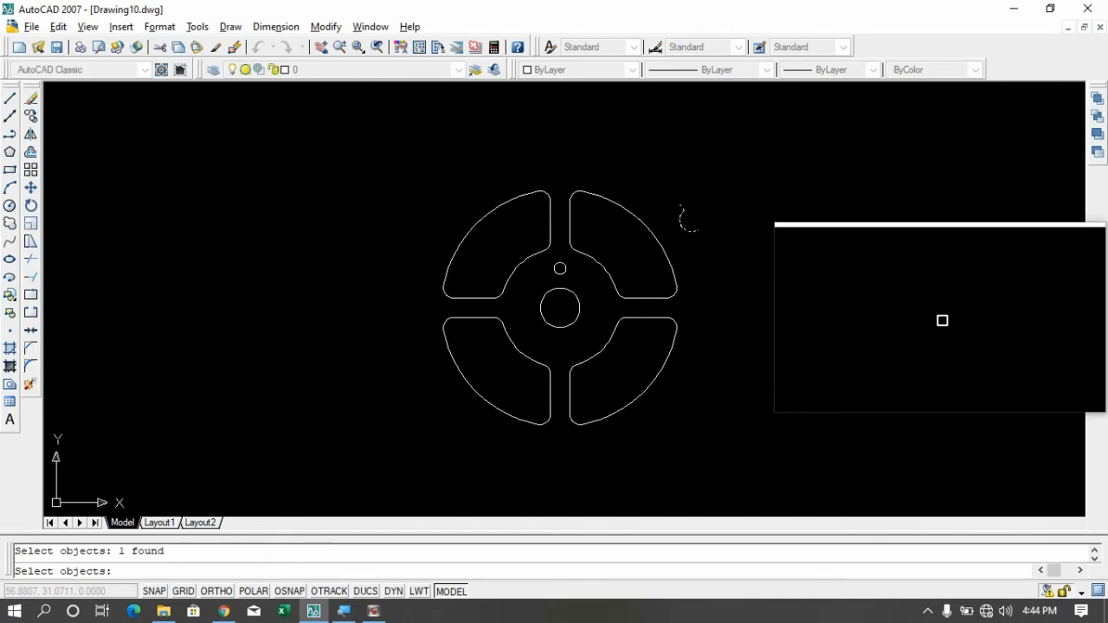
key(Return)
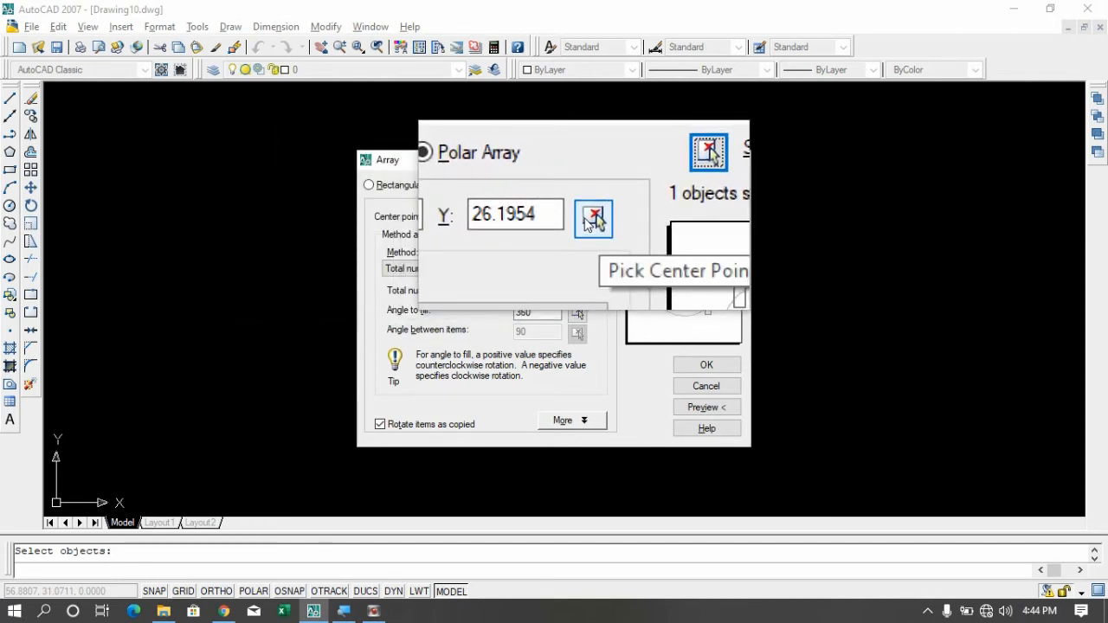
click(589, 219)
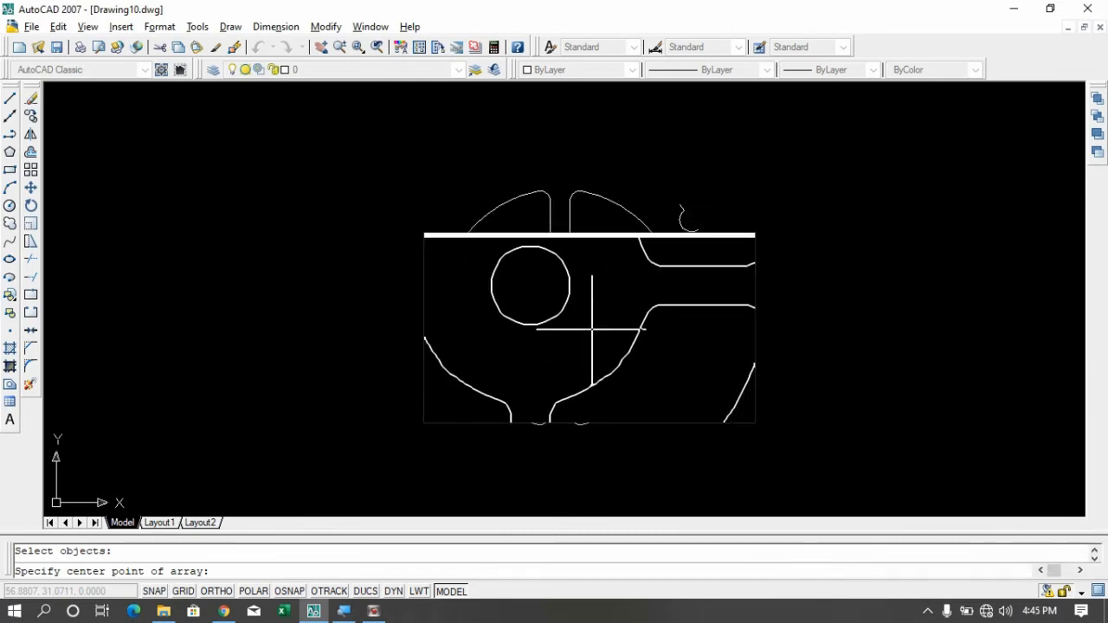
shift+right_click(594, 328)
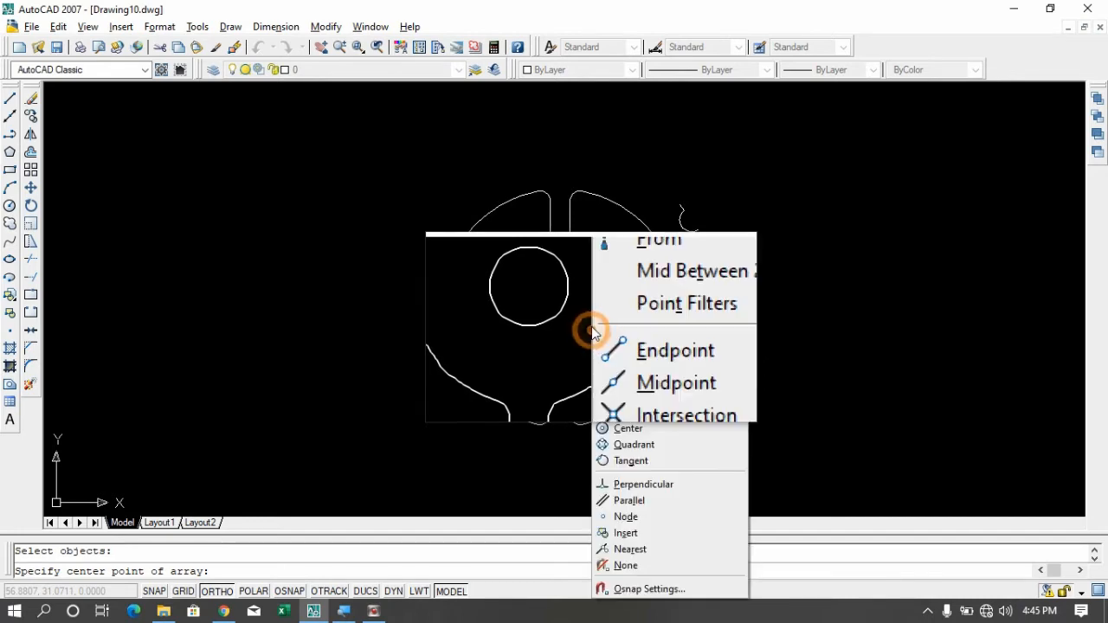
click(635, 424)
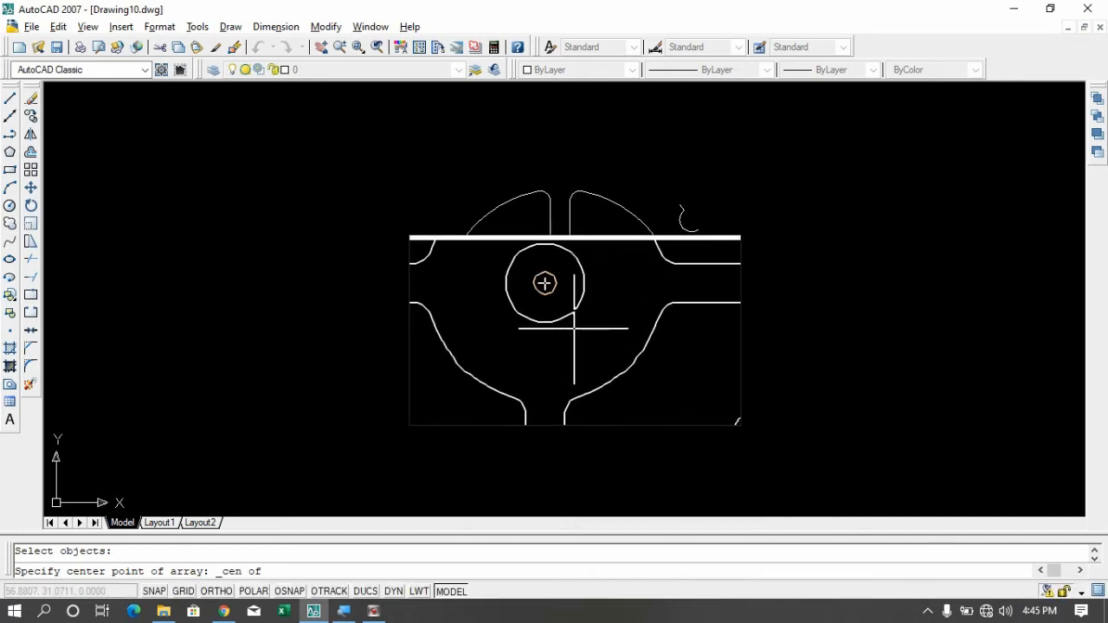
click(574, 328)
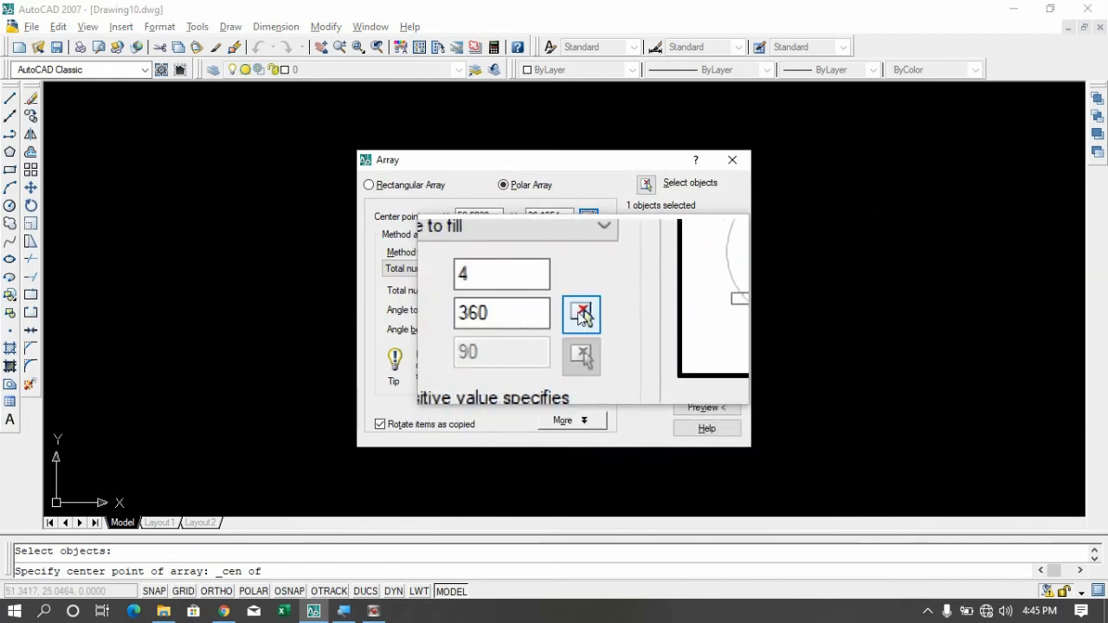
double_click(528, 293)
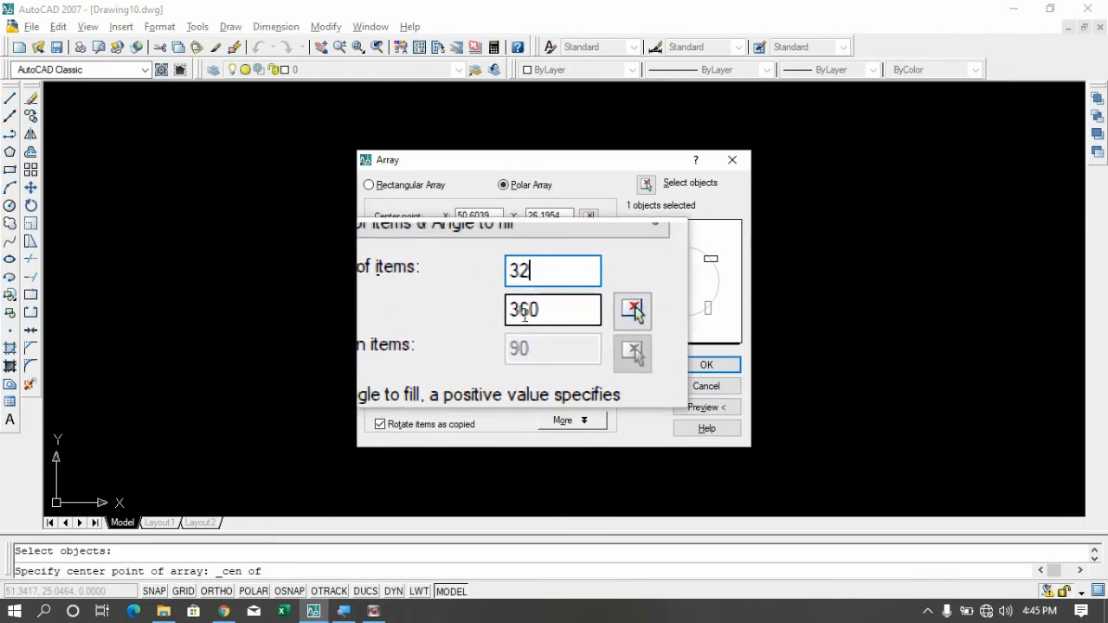
click(708, 360)
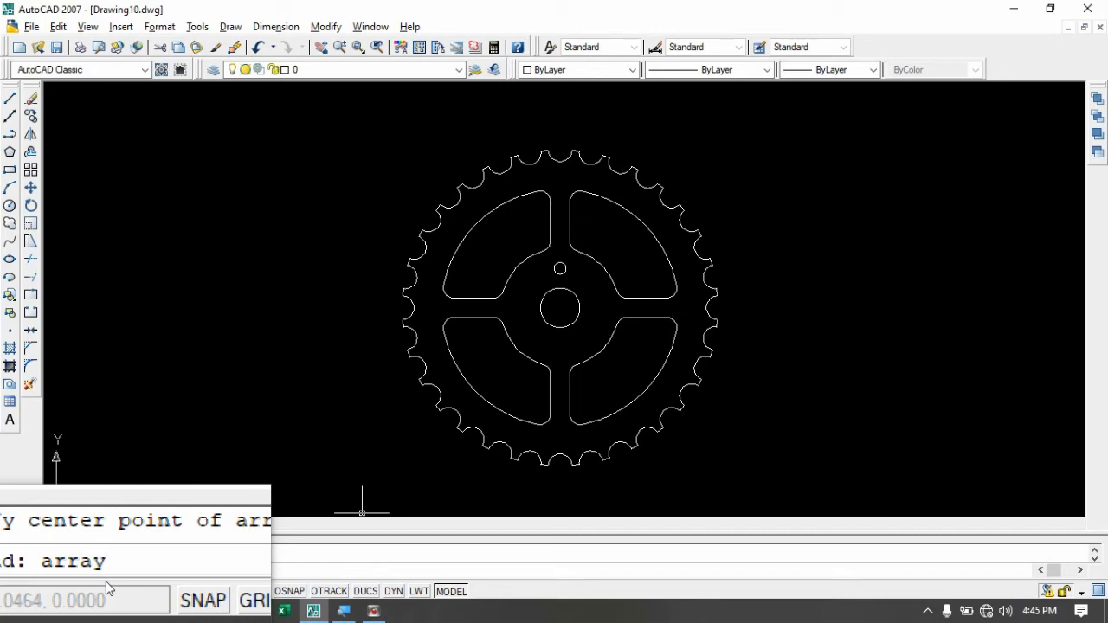
Polar-array the small circle above the hub around the central circle's center with 6 items over 360 degrees.
key(Return)
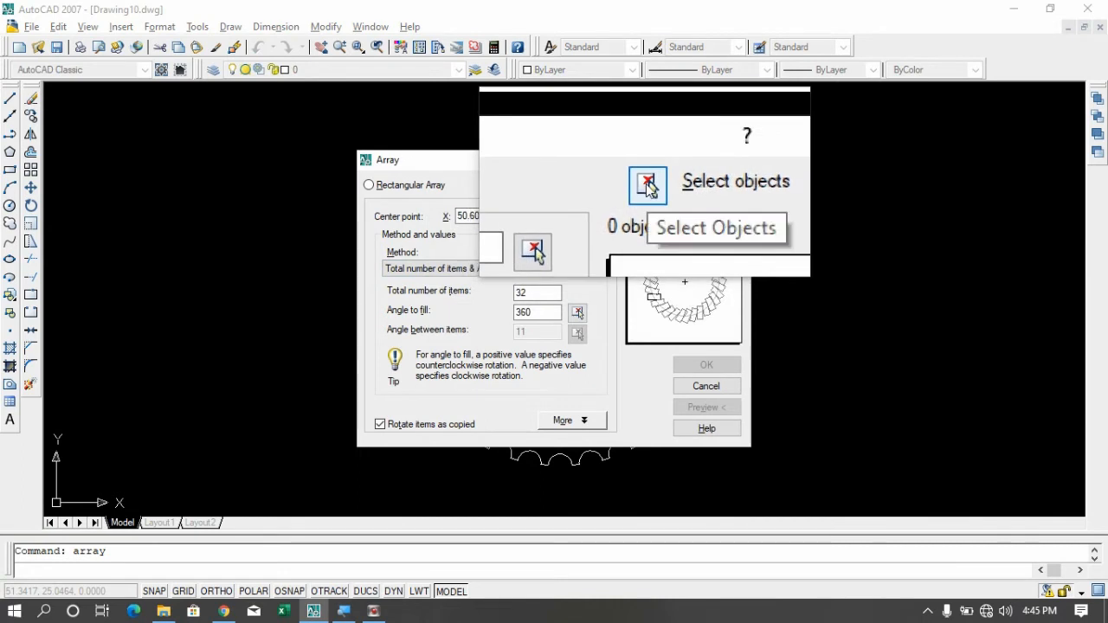
click(534, 251)
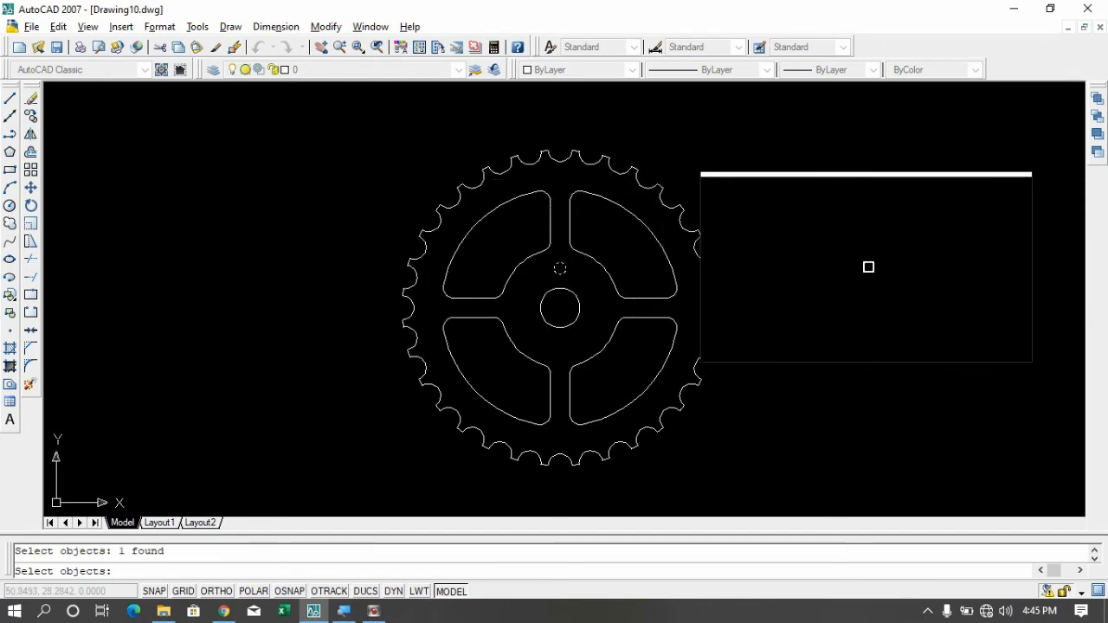
key(Return)
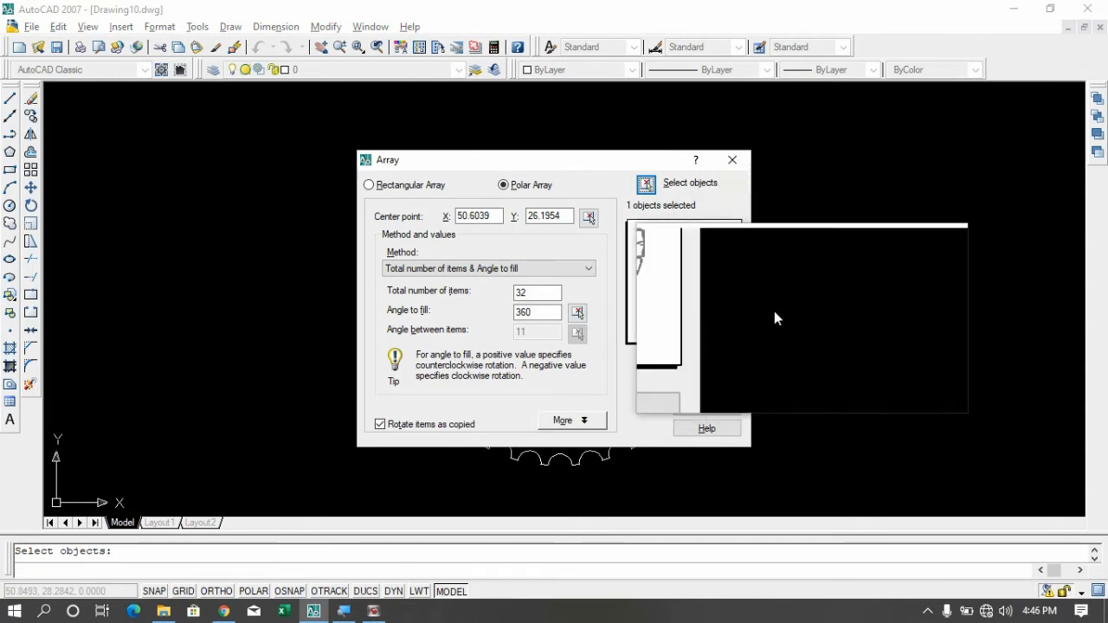
click(591, 223)
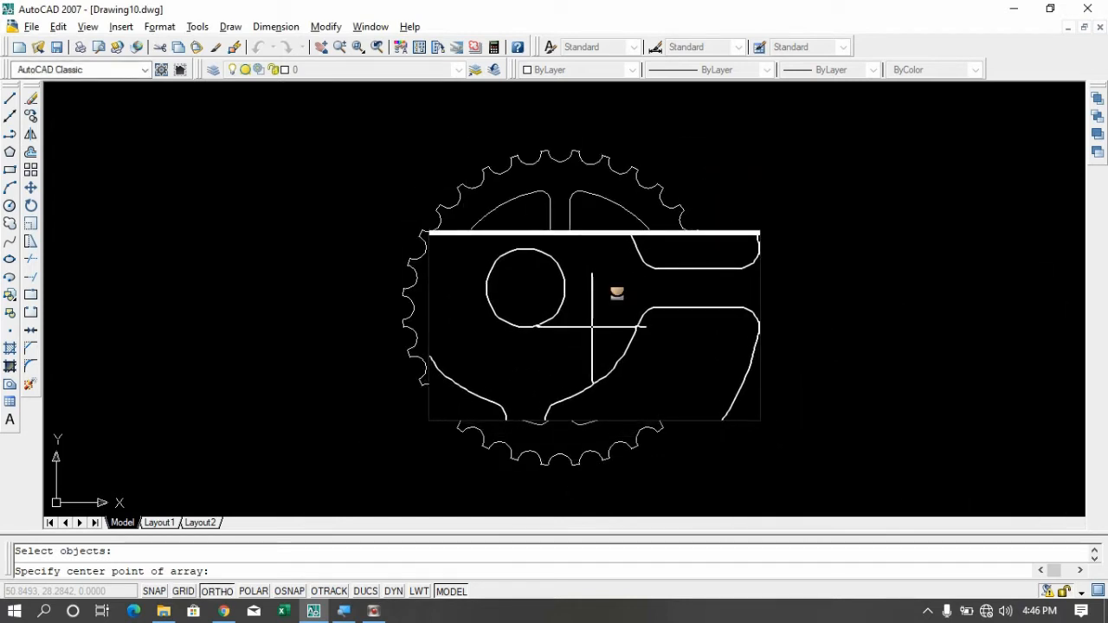
shift+right_click(592, 327)
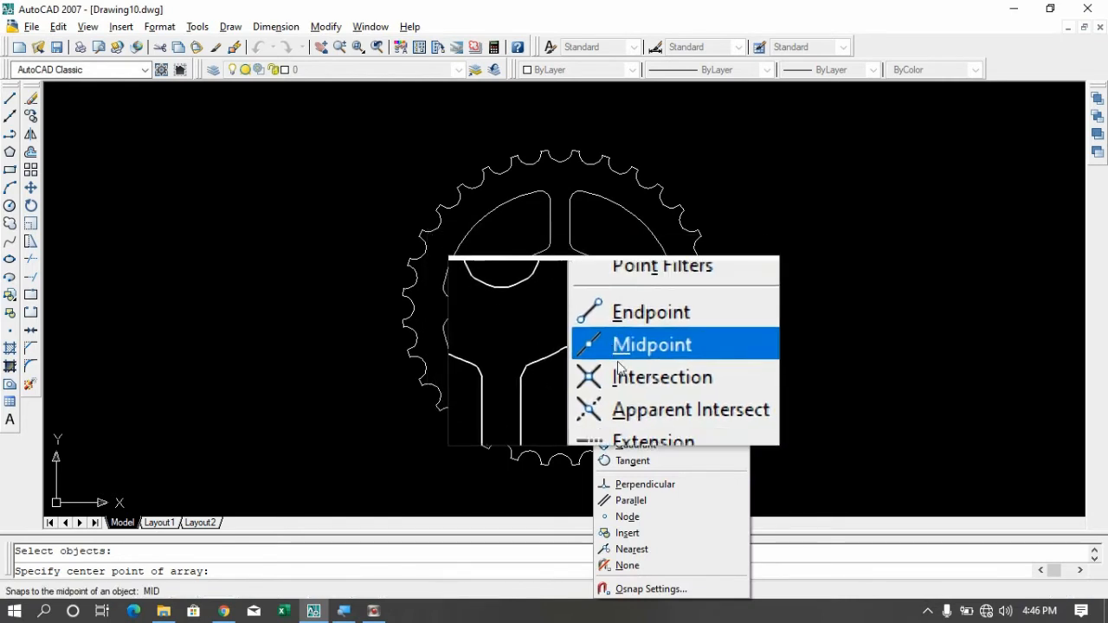
click(619, 426)
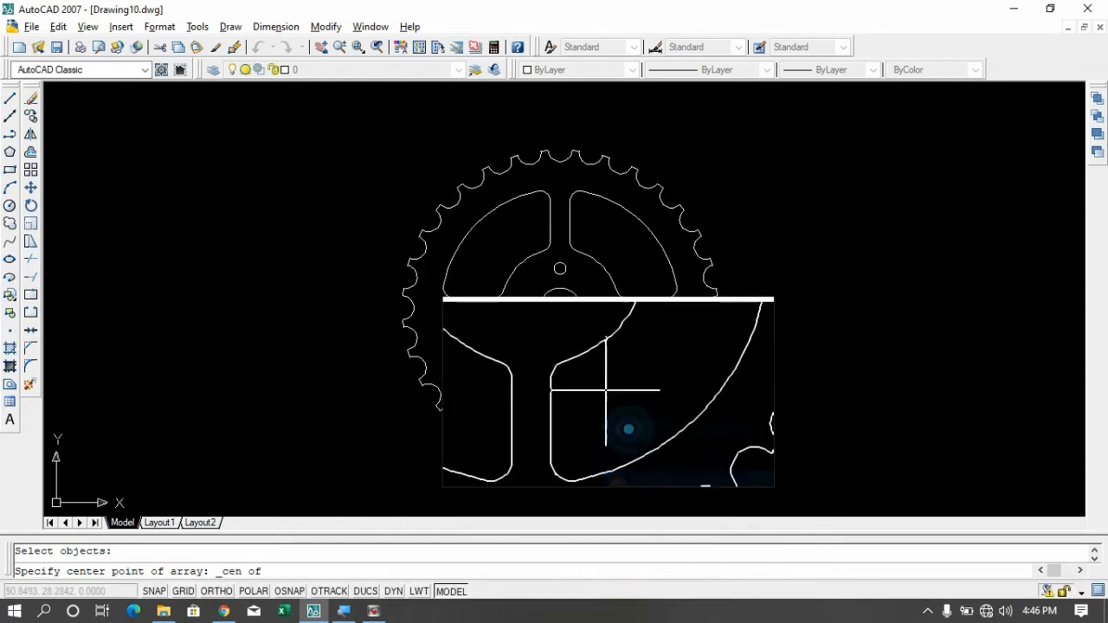
click(567, 331)
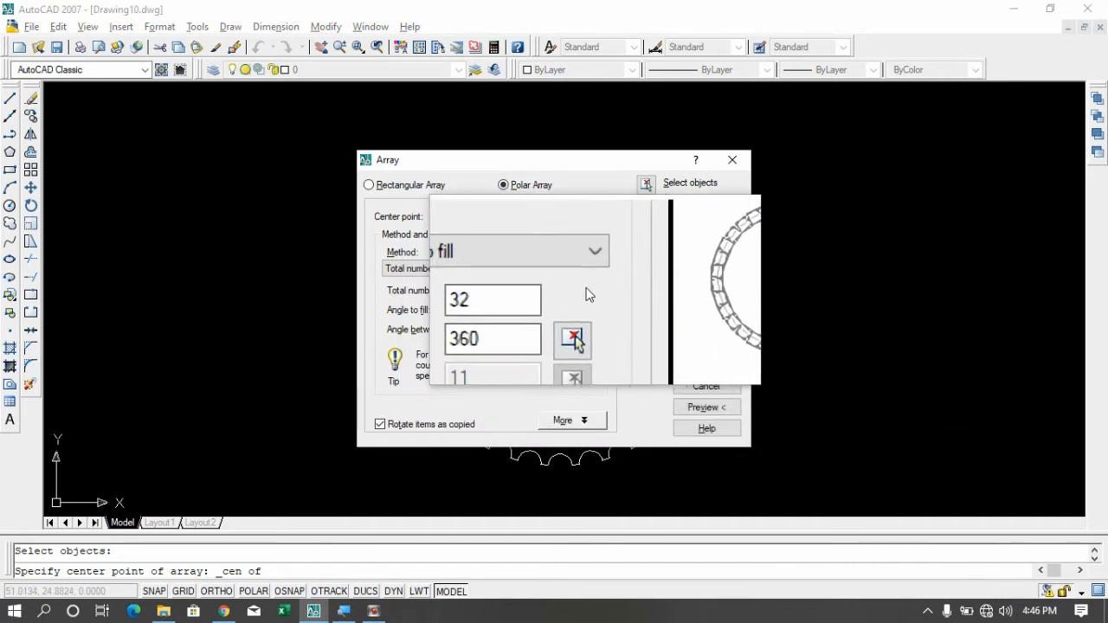
drag(533, 294, 486, 296)
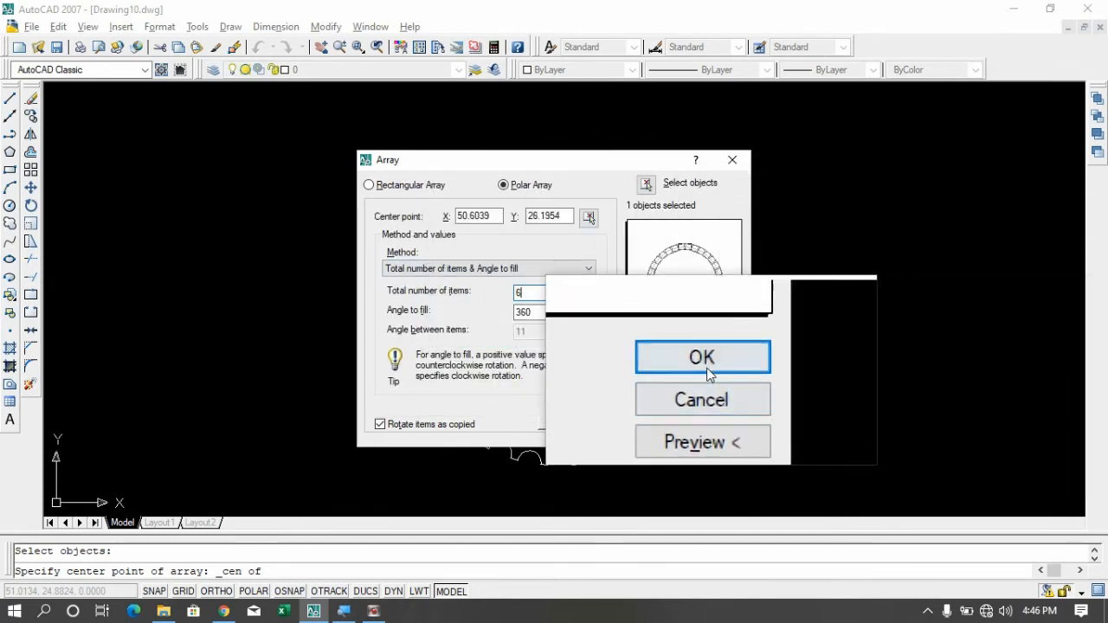
click(684, 342)
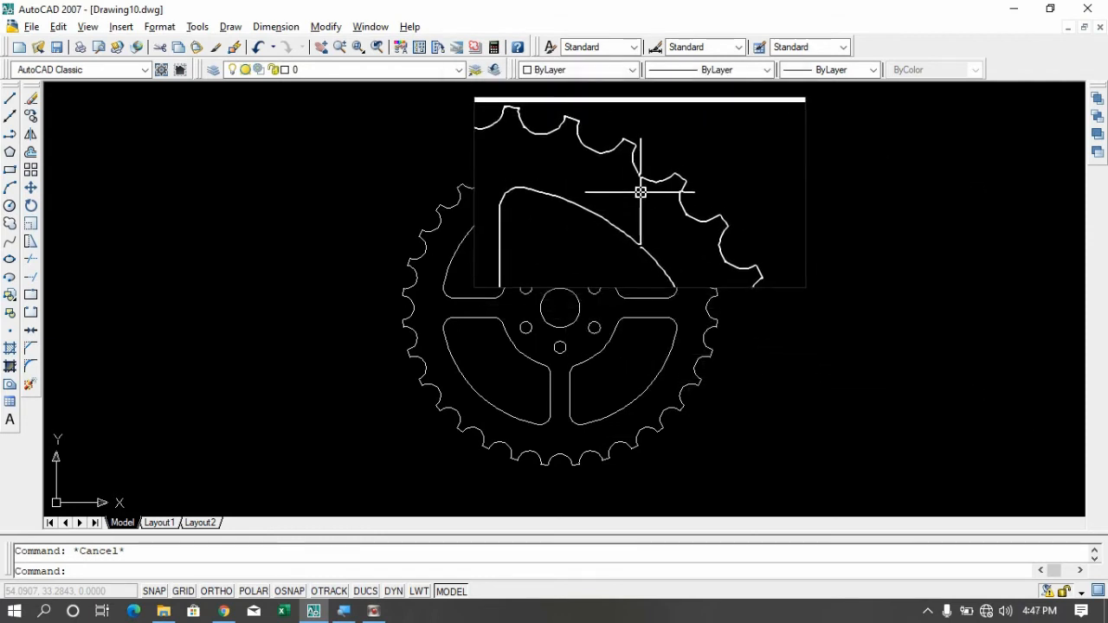
Join all arrayed notch segments of the rim into one polyline with PEDIT, and check it by selecting the rim.
click(643, 179)
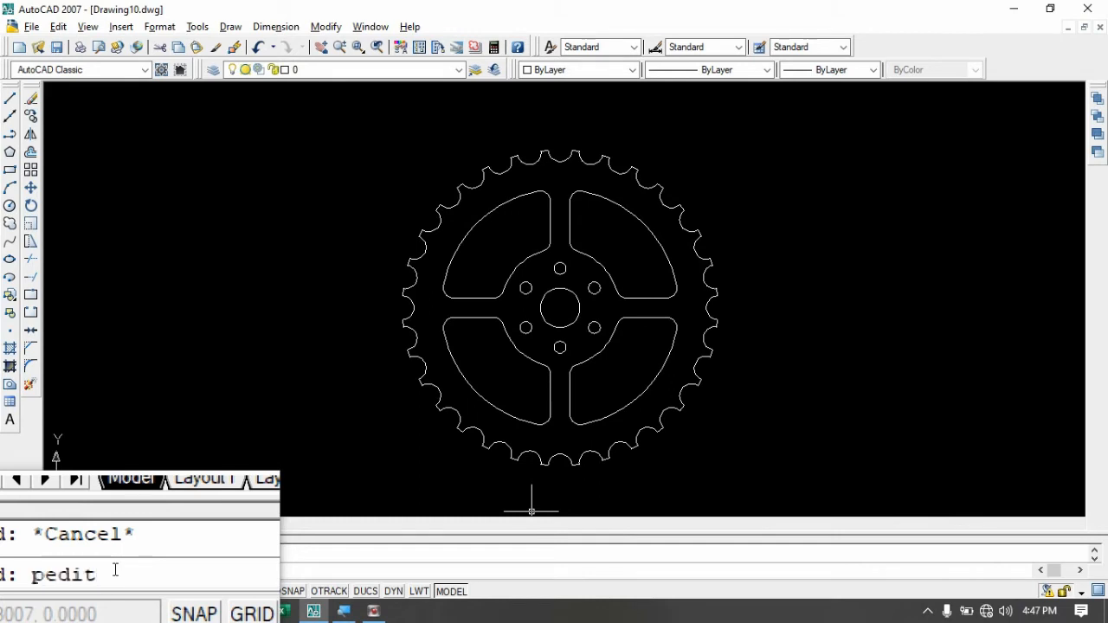
key(Return)
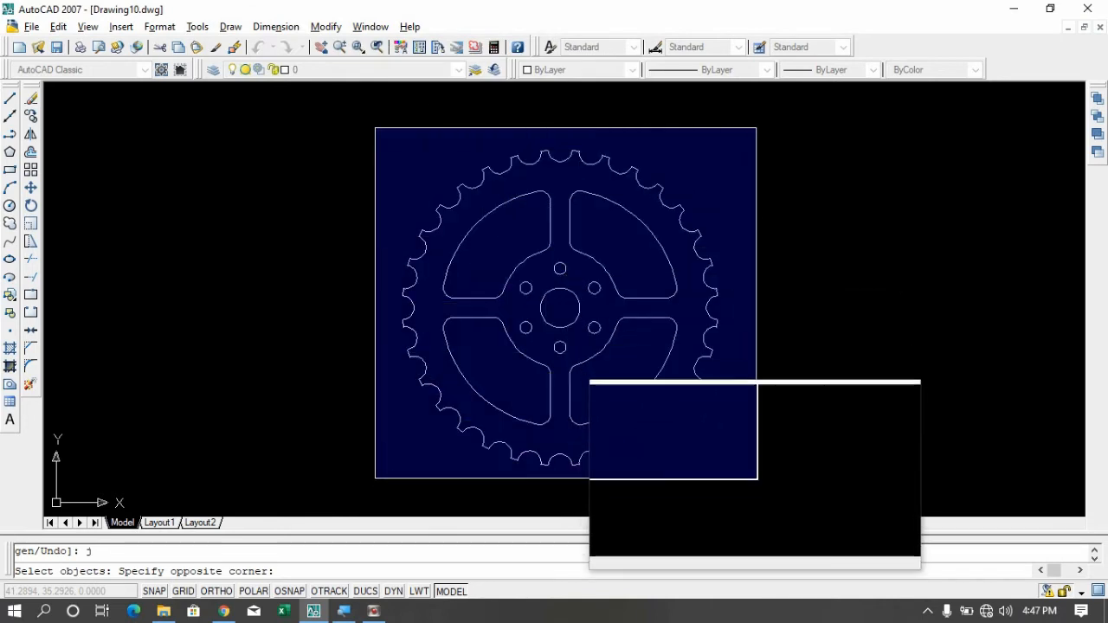
click(765, 488)
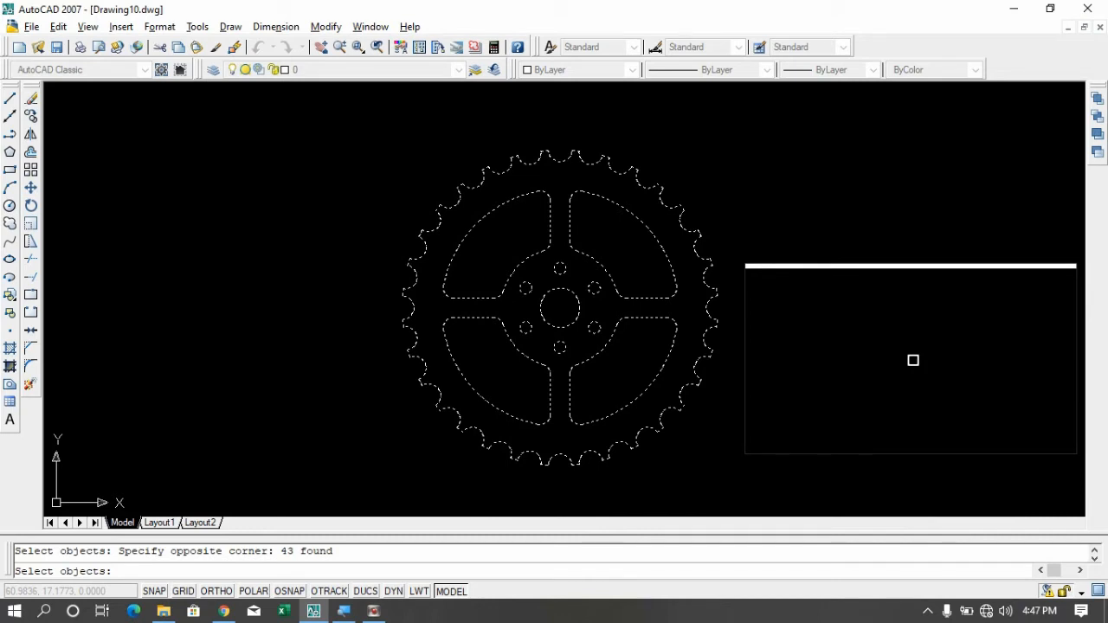
key(Return)
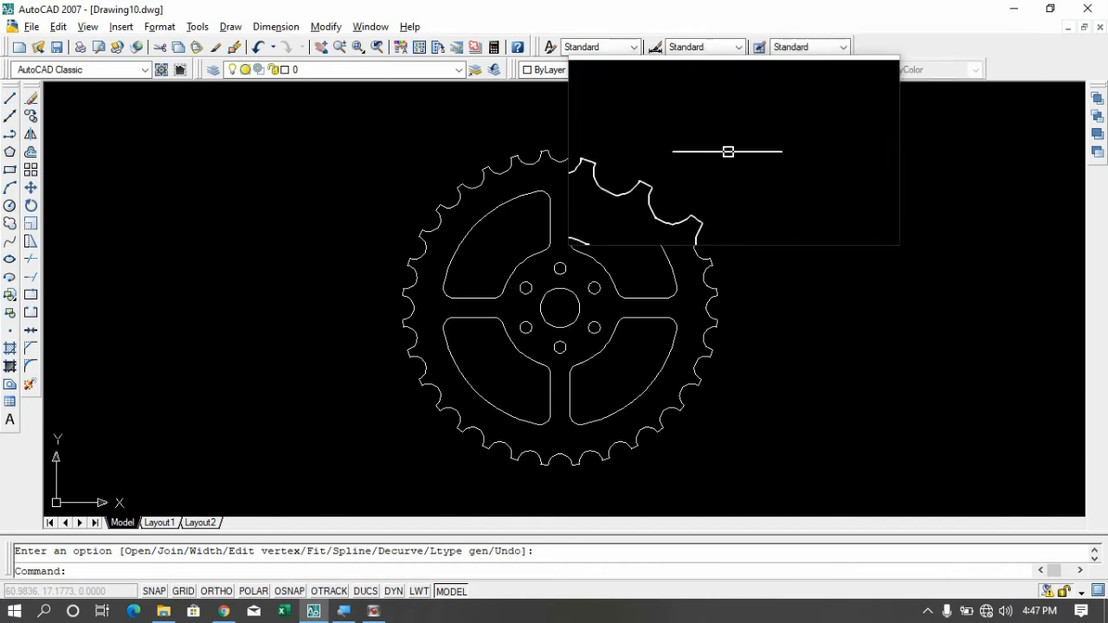
click(635, 166)
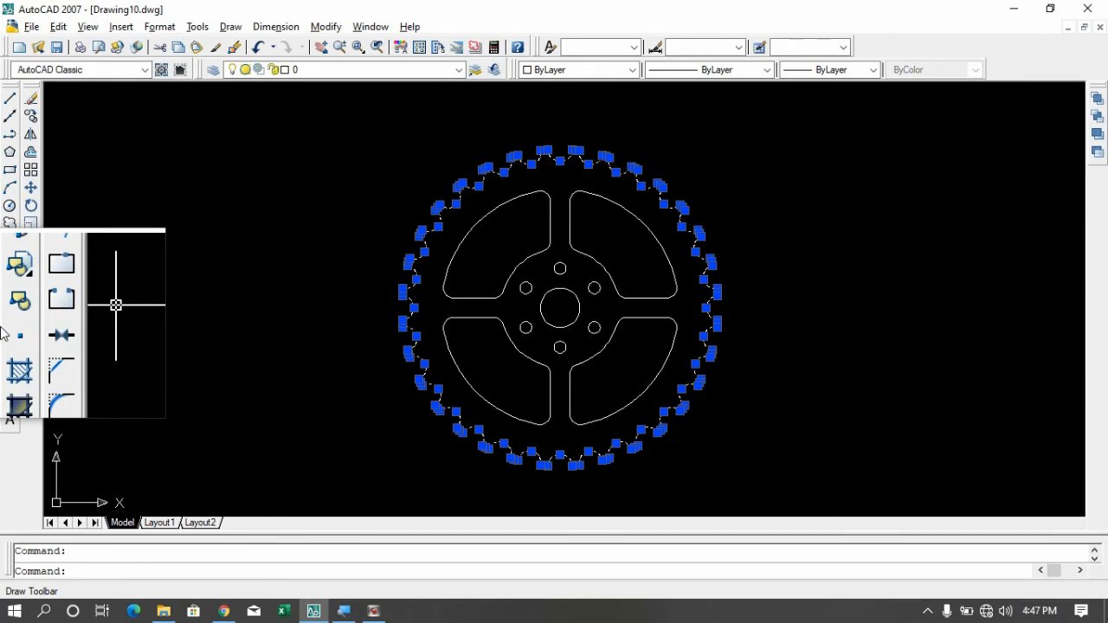
key(Escape)
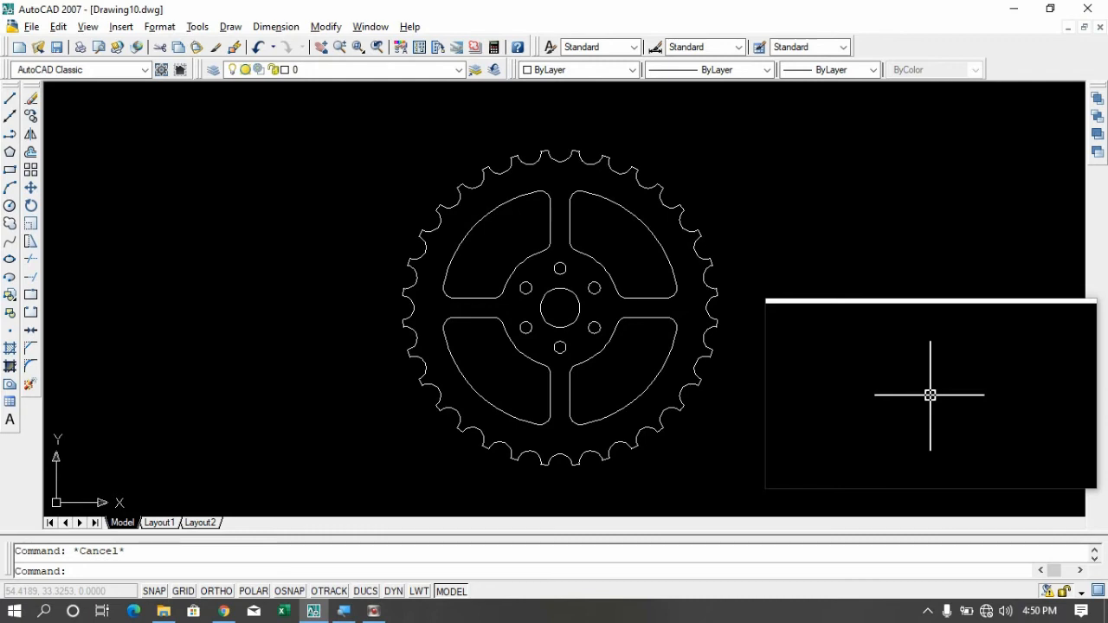
Rotate the viewpoint with VPOINT to 230 degrees from the X axis and 30 degrees from the XY plane.
click(96, 571)
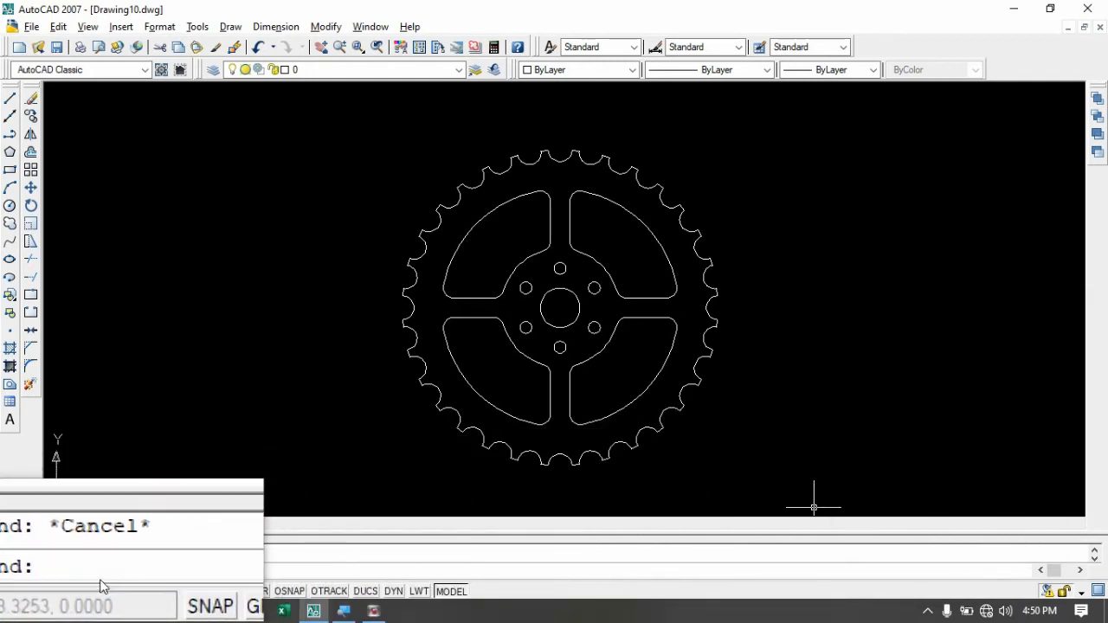
text(vpoint)
key(Return)
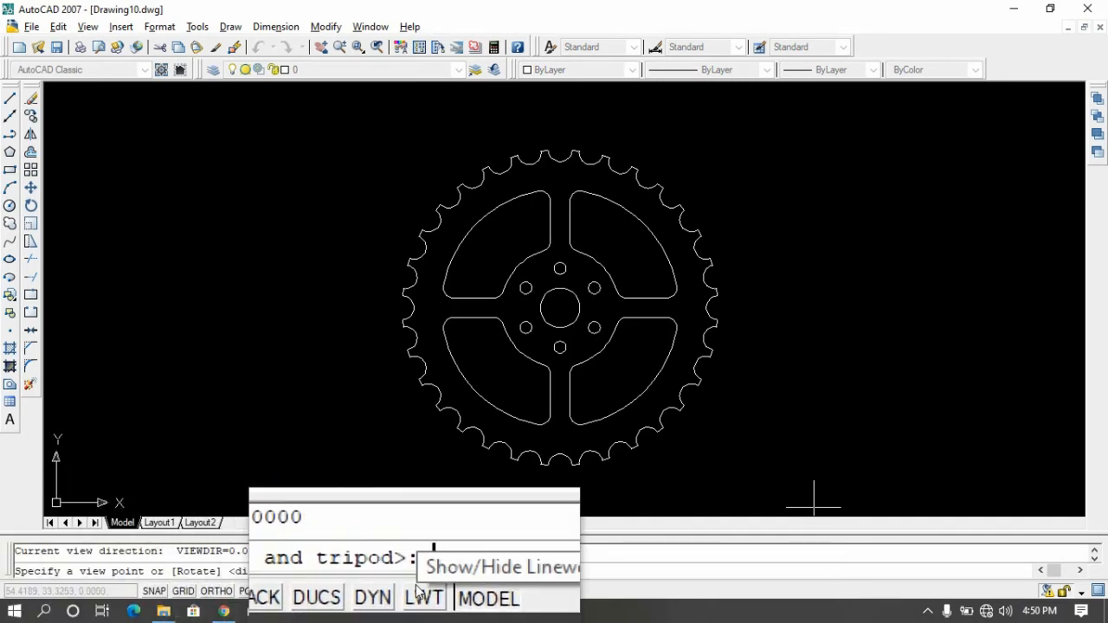
text(r)
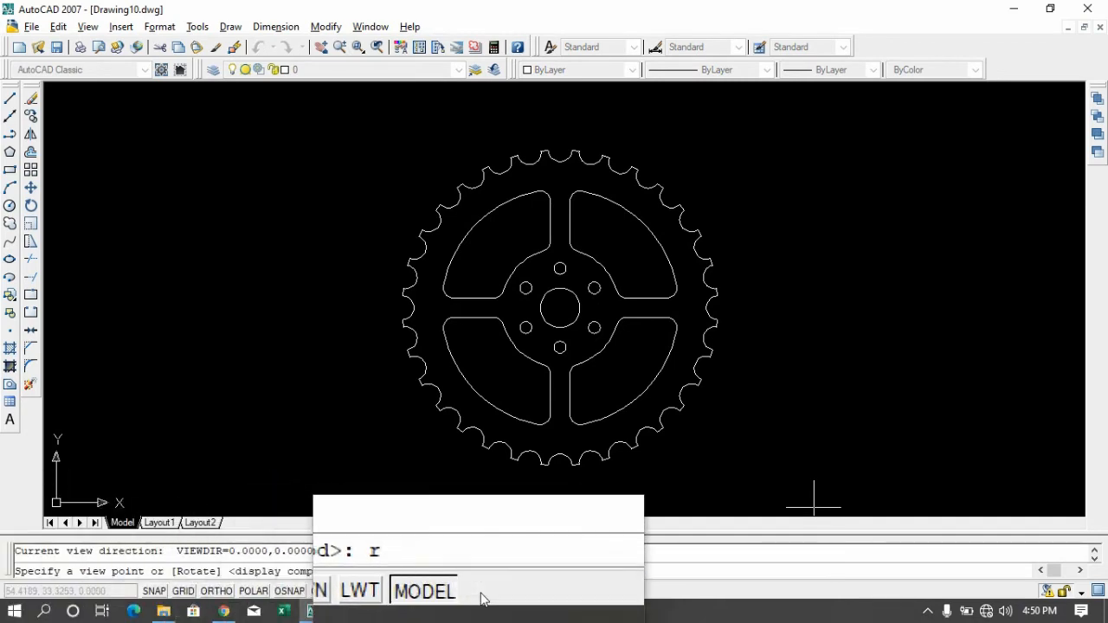
key(Return)
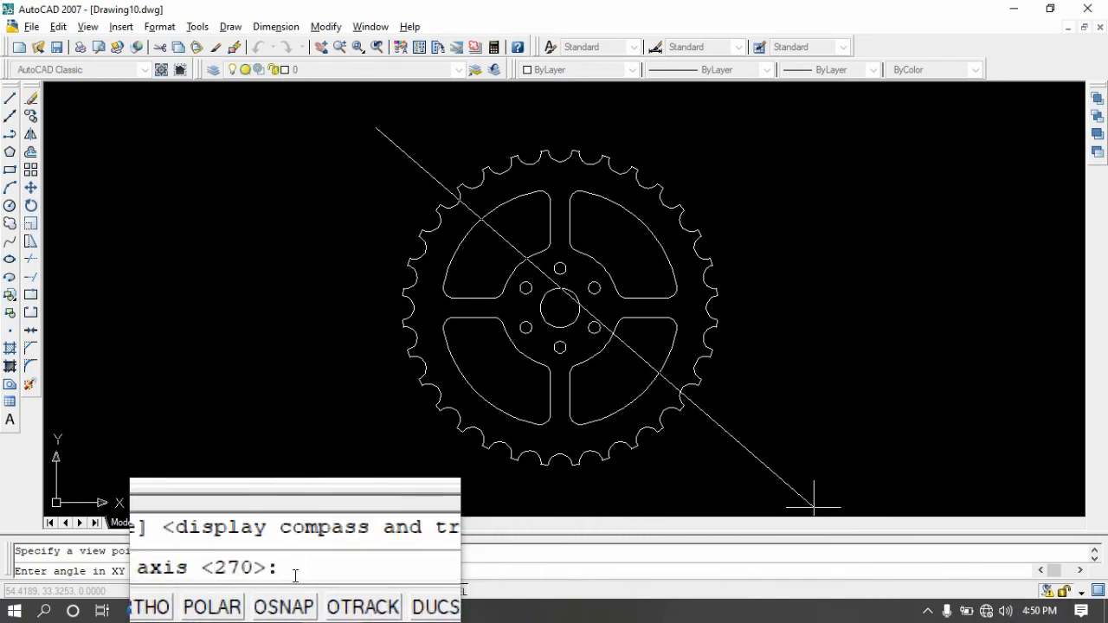
text(230)
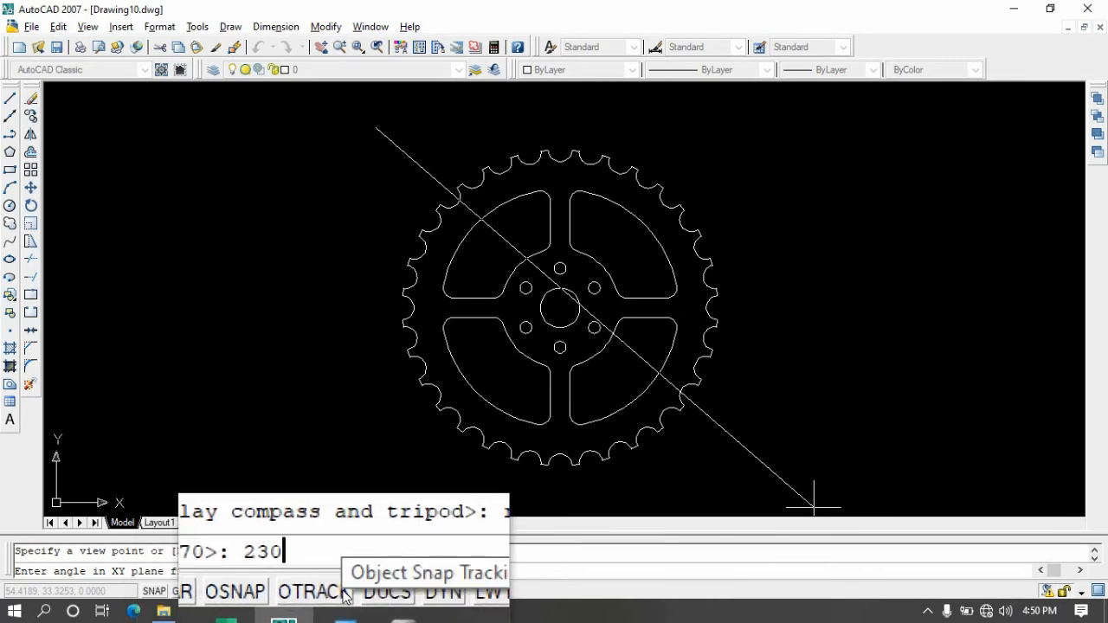
key(Return)
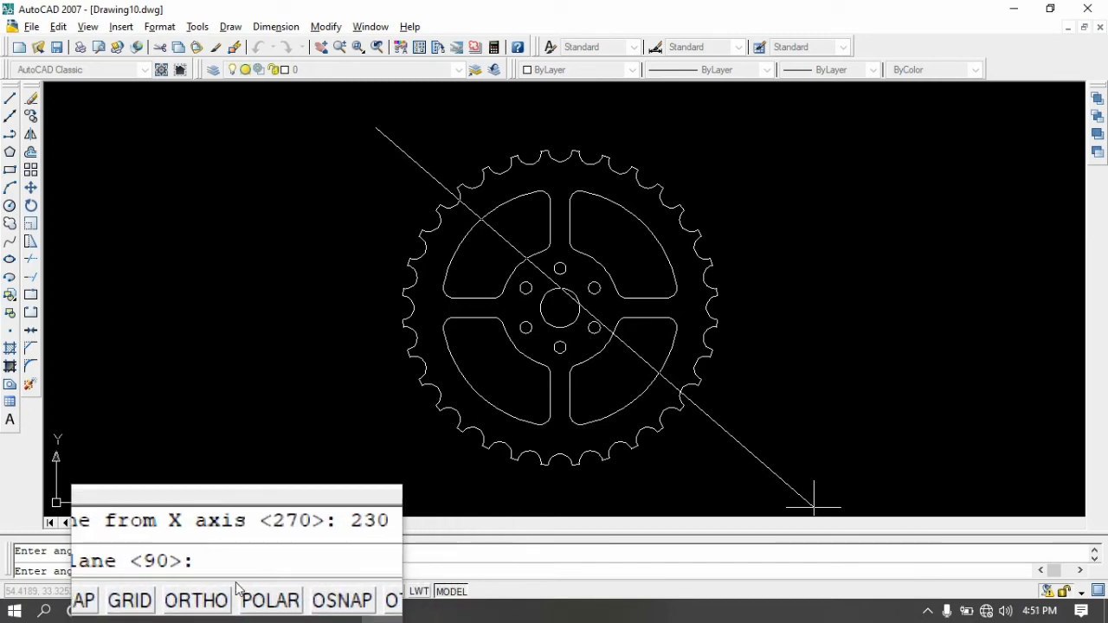
text(30)
key(Return)
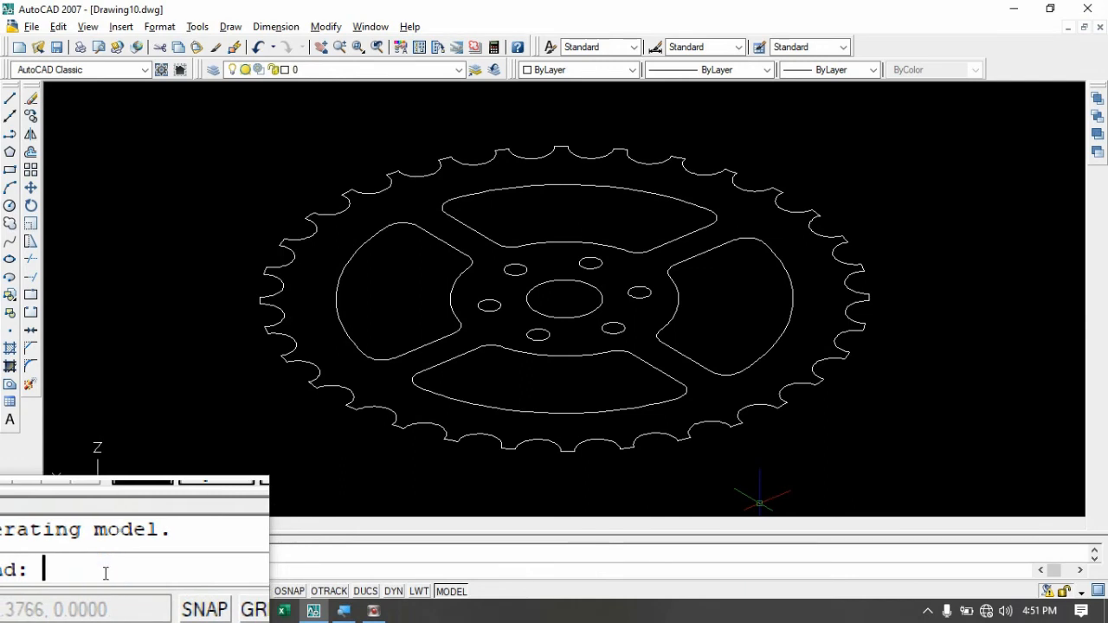
Extrude all the sprocket profiles to a height of 0.5 and display the model with hidden lines removed.
text(ext)
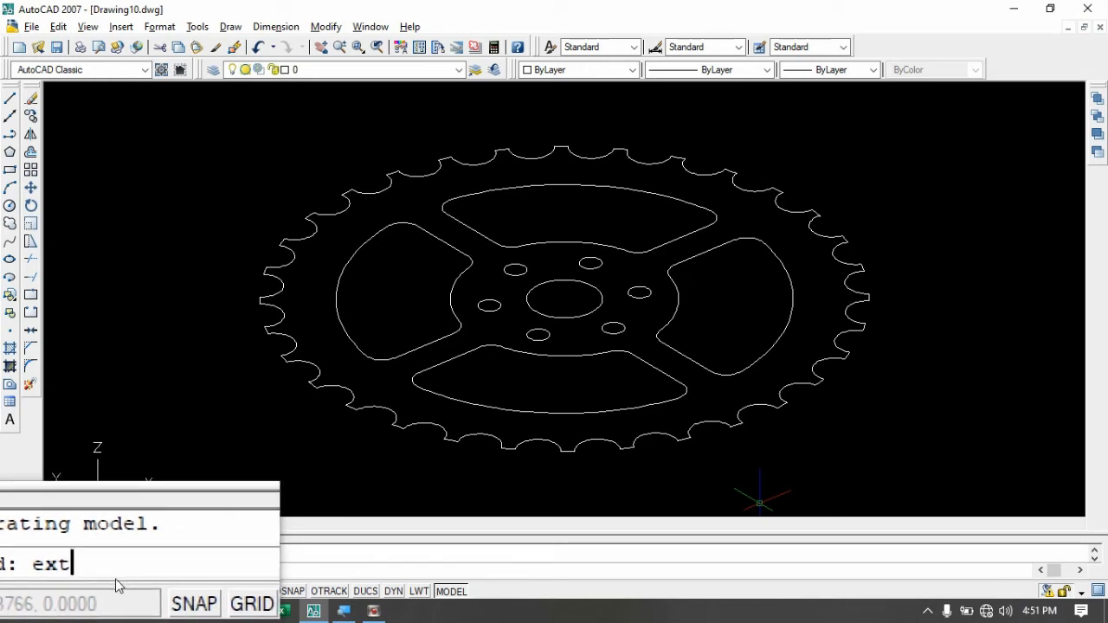
key(Return)
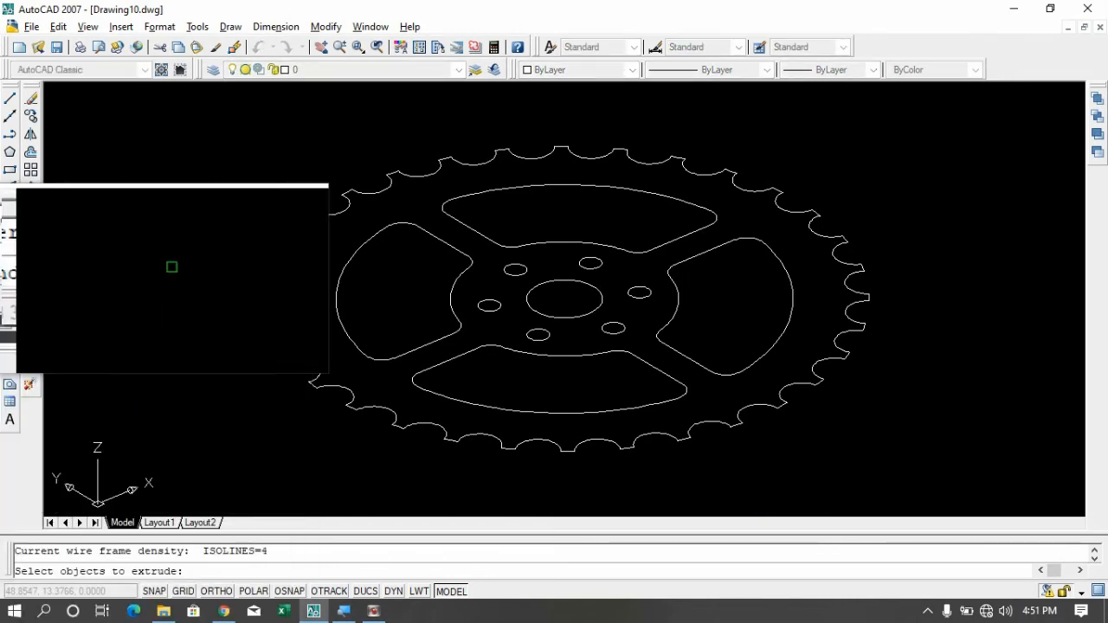
click(231, 116)
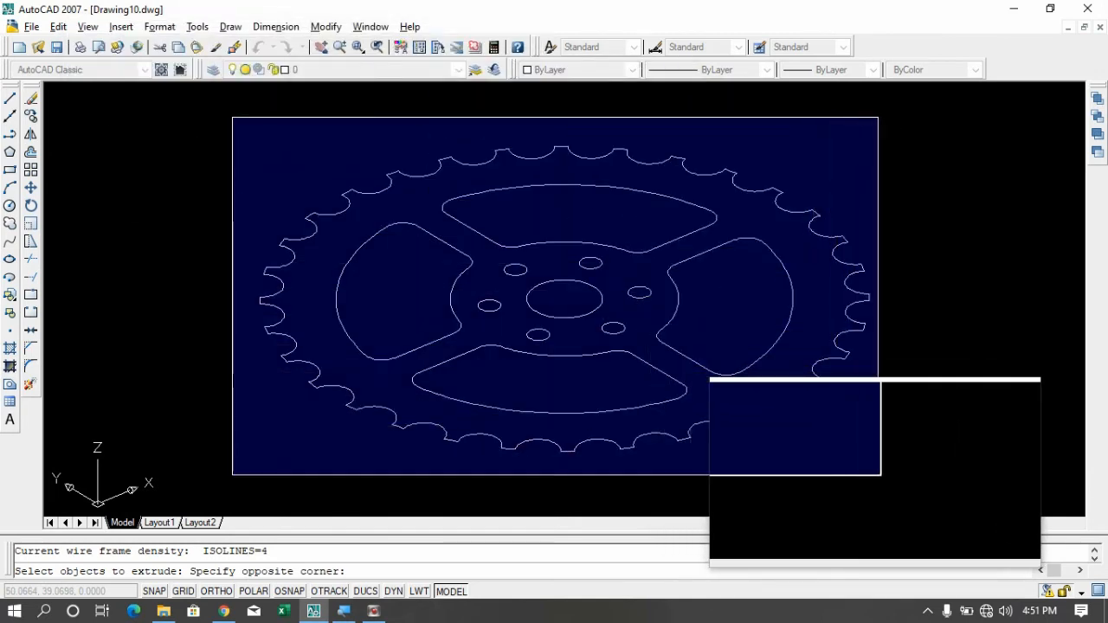
click(923, 487)
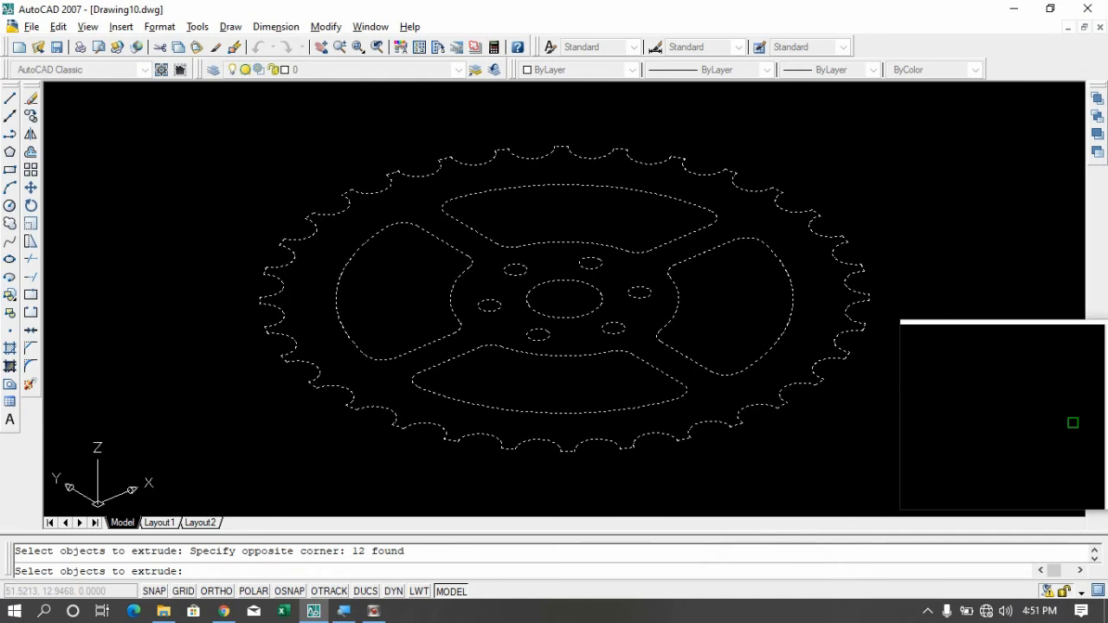
key(Return)
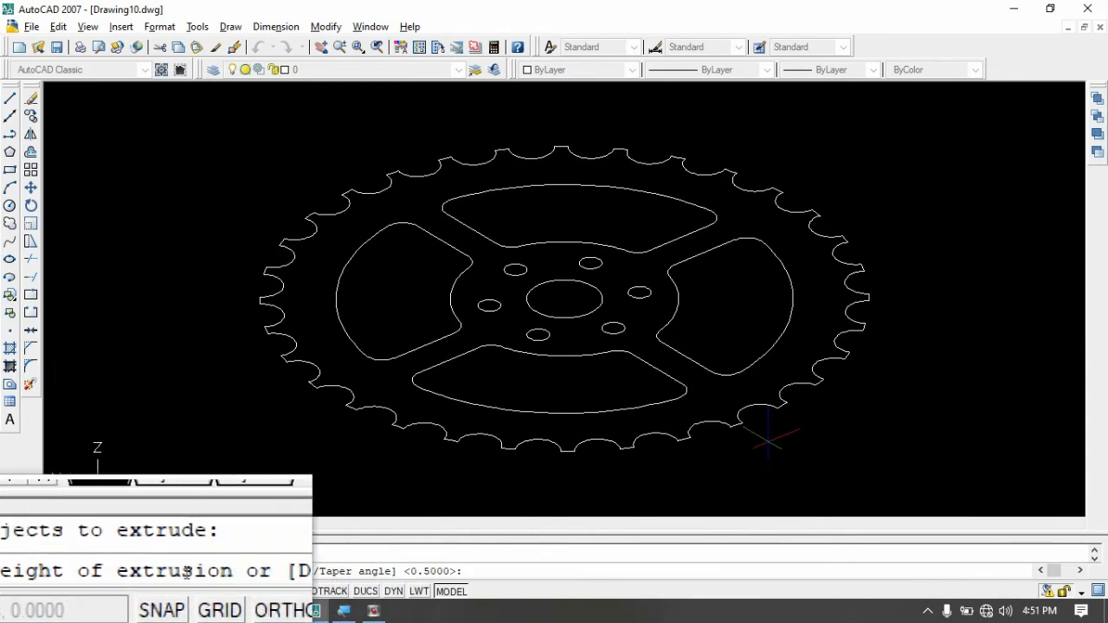
click(499, 568)
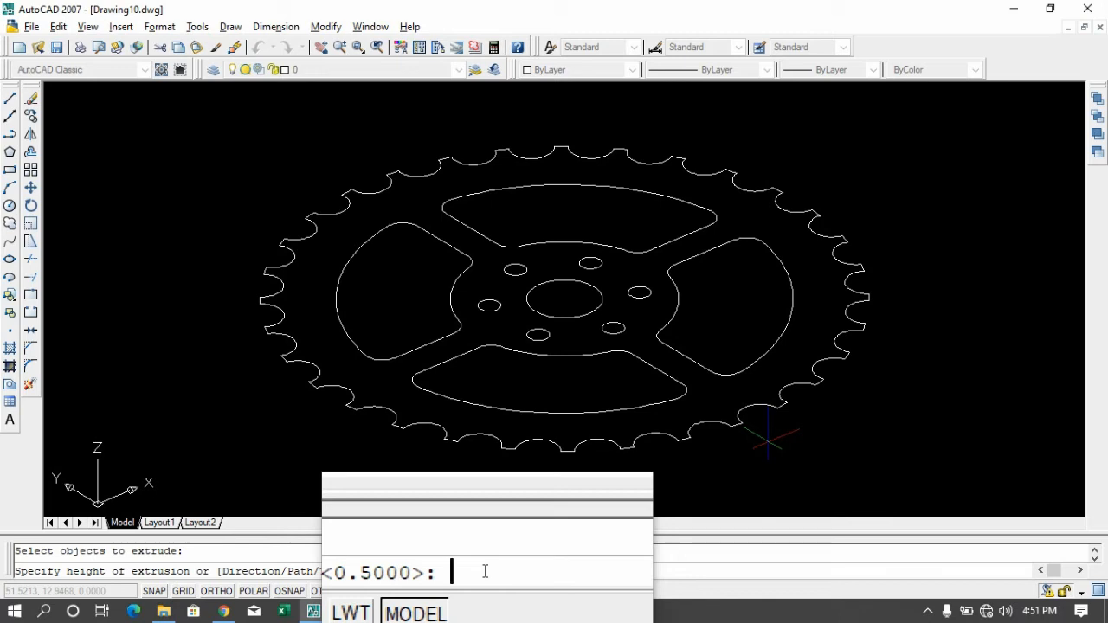
text(0.5)
key(Return)
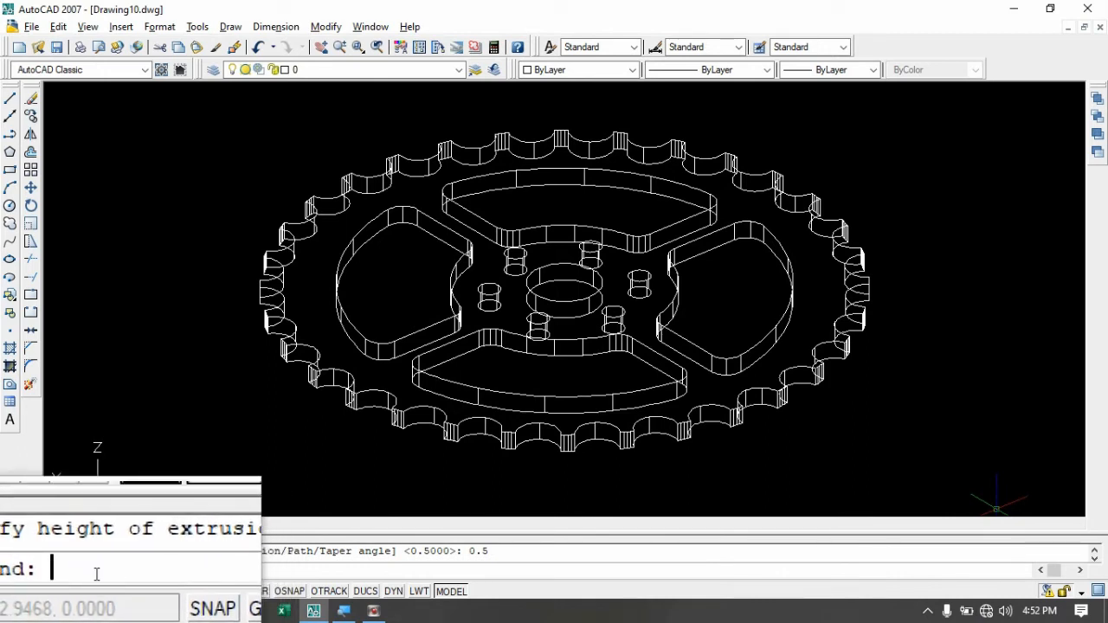
text(hi)
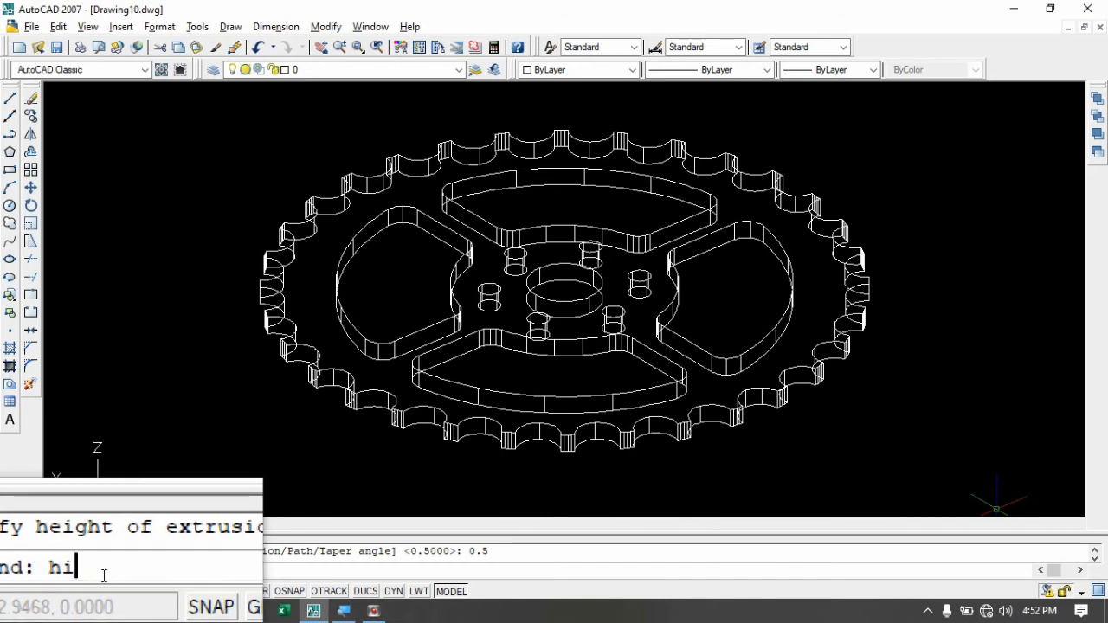
key(Return)
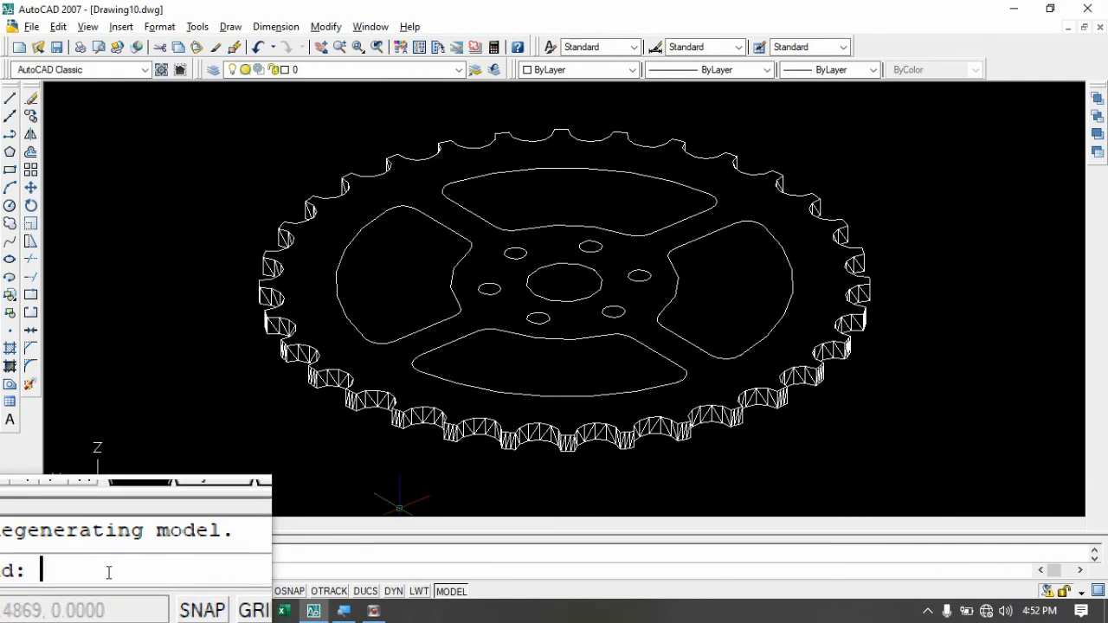
Set FACETRES to 4 and redisplay the extruded sprocket with hidden lines removed.
text(facetres)
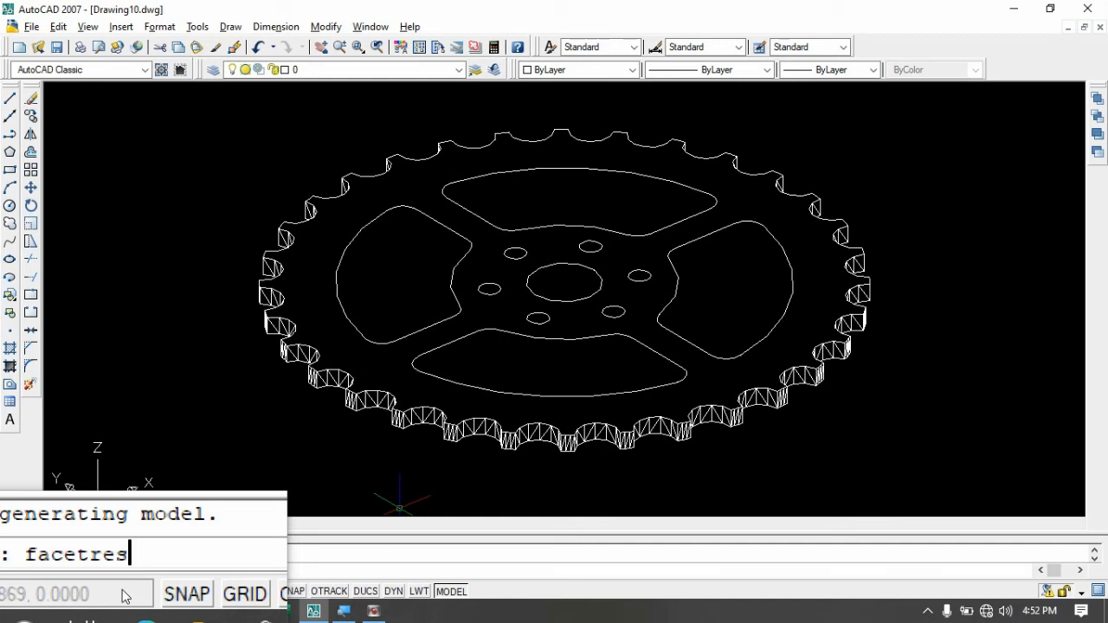
key(Return)
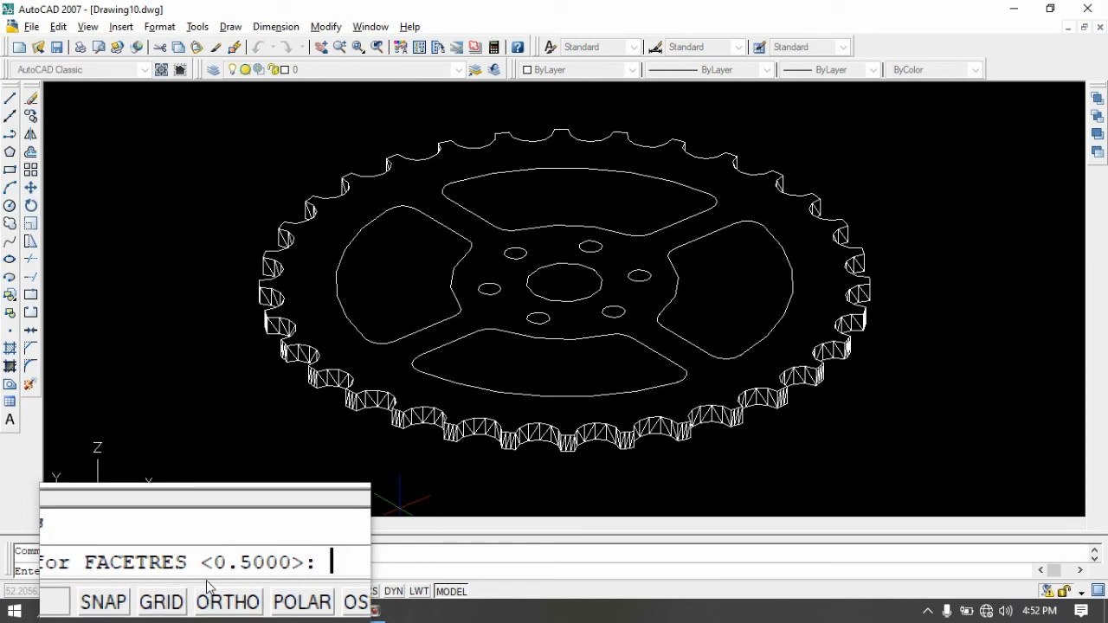
text(4)
key(Return)
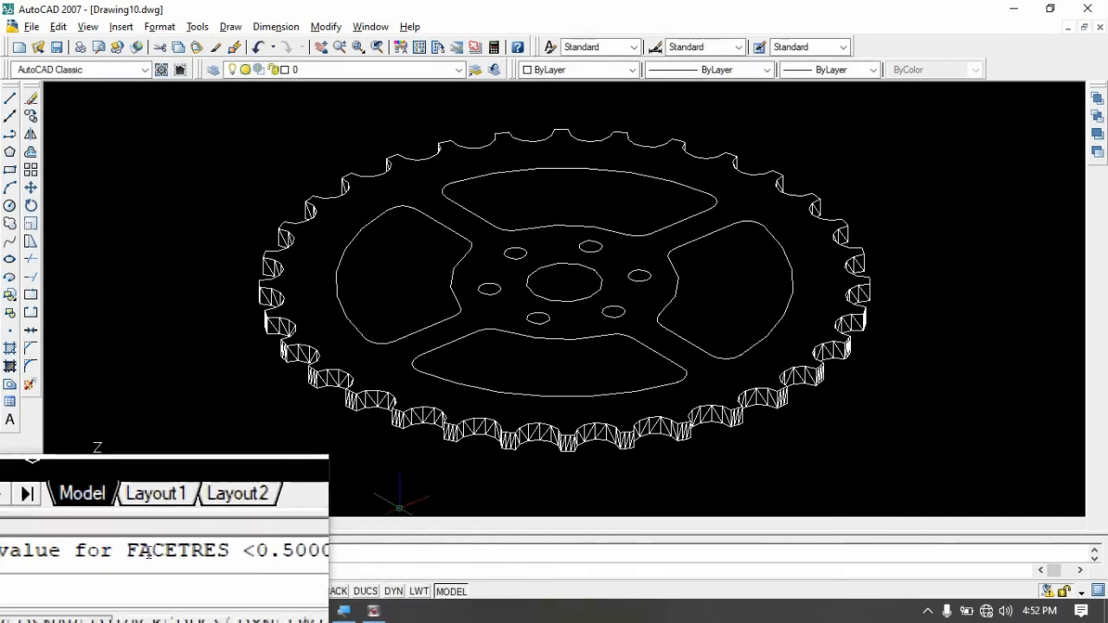
text(hi)
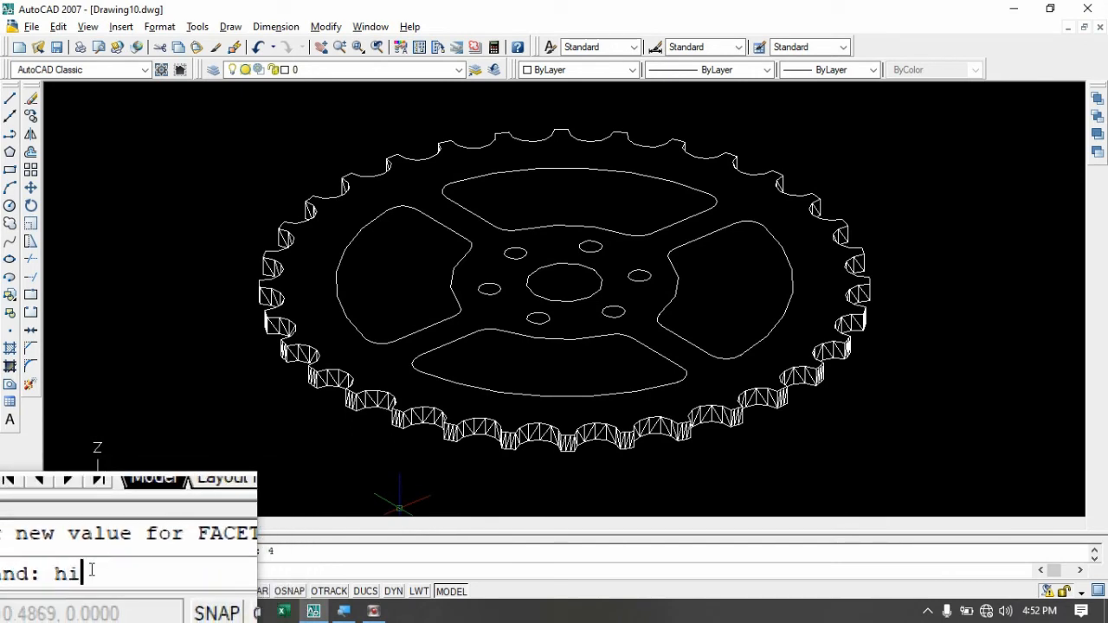
key(Return)
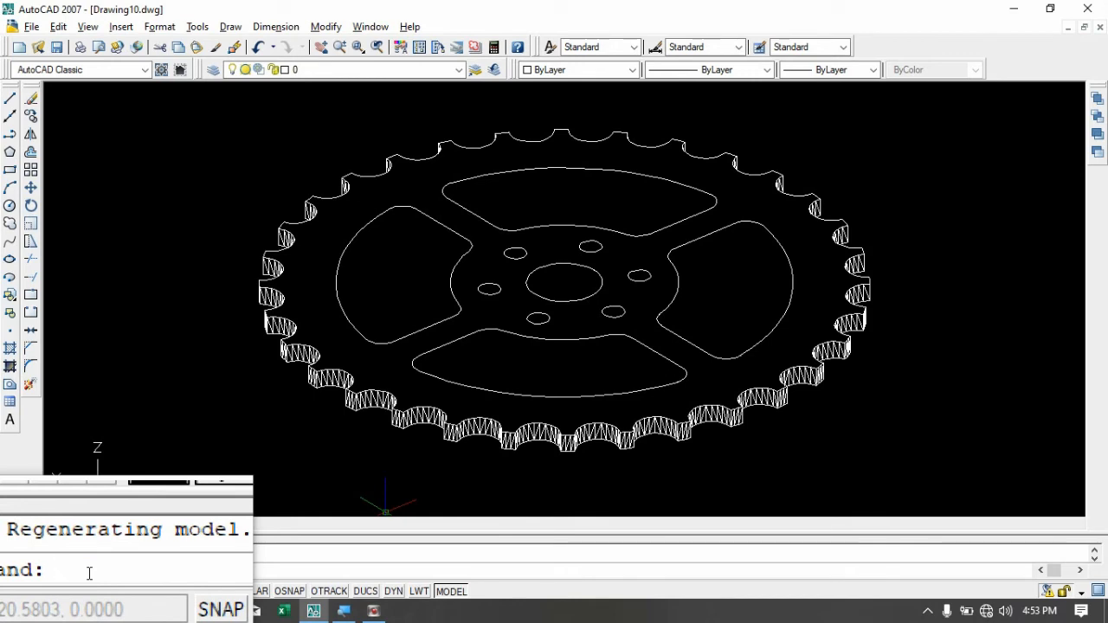
Subtract the four sector solids, the central cylinder and the six small cylinders from the toothed disc, and display it with hidden lines removed.
text(subtract)
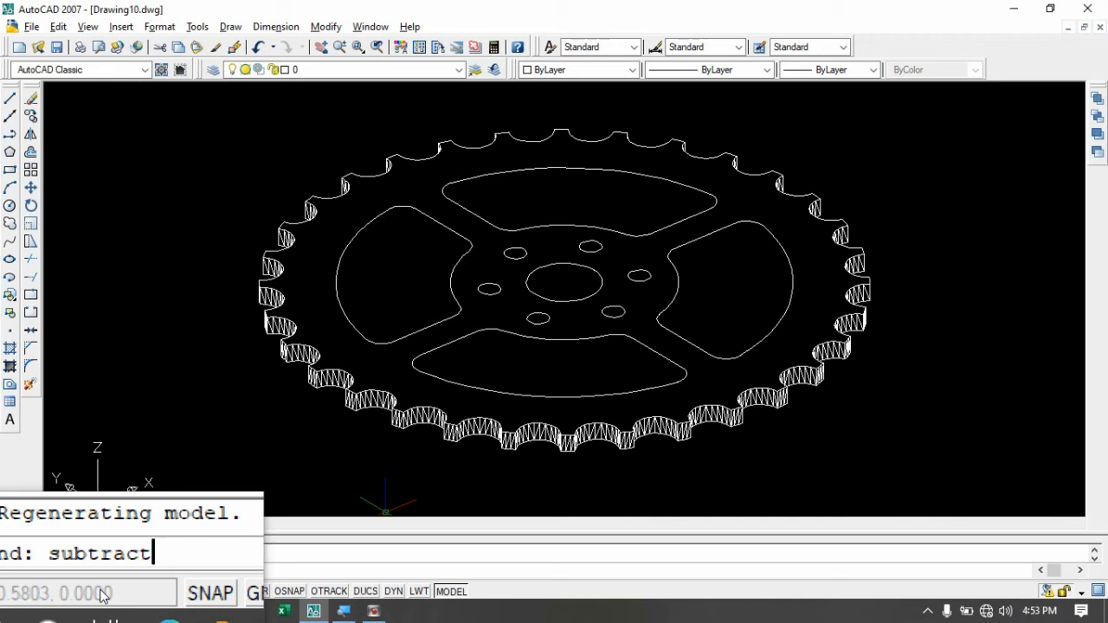
key(Return)
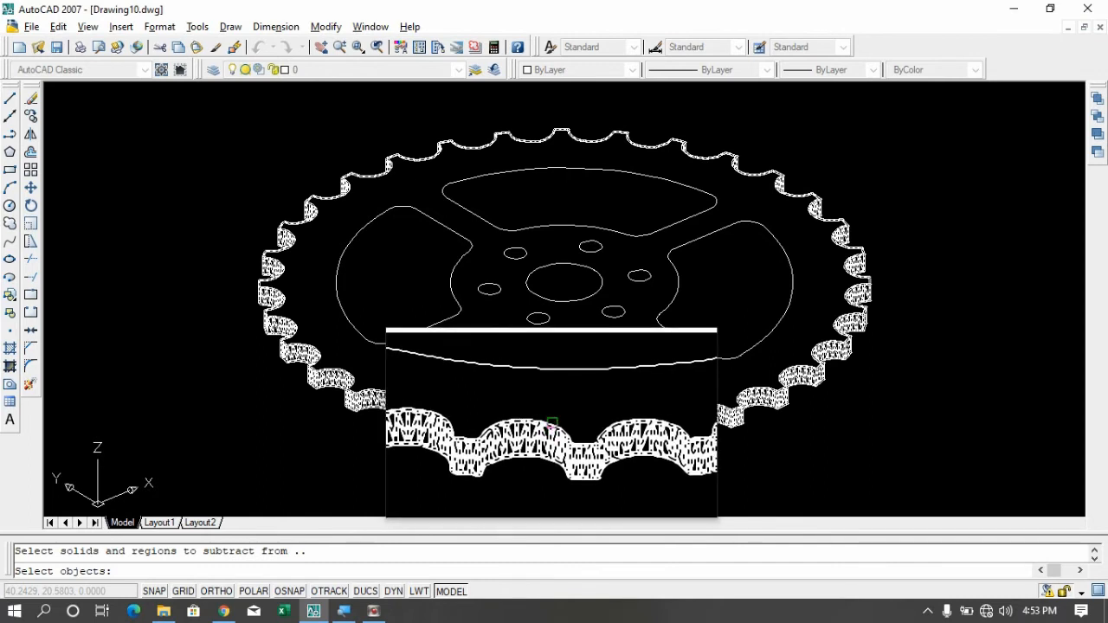
click(547, 424)
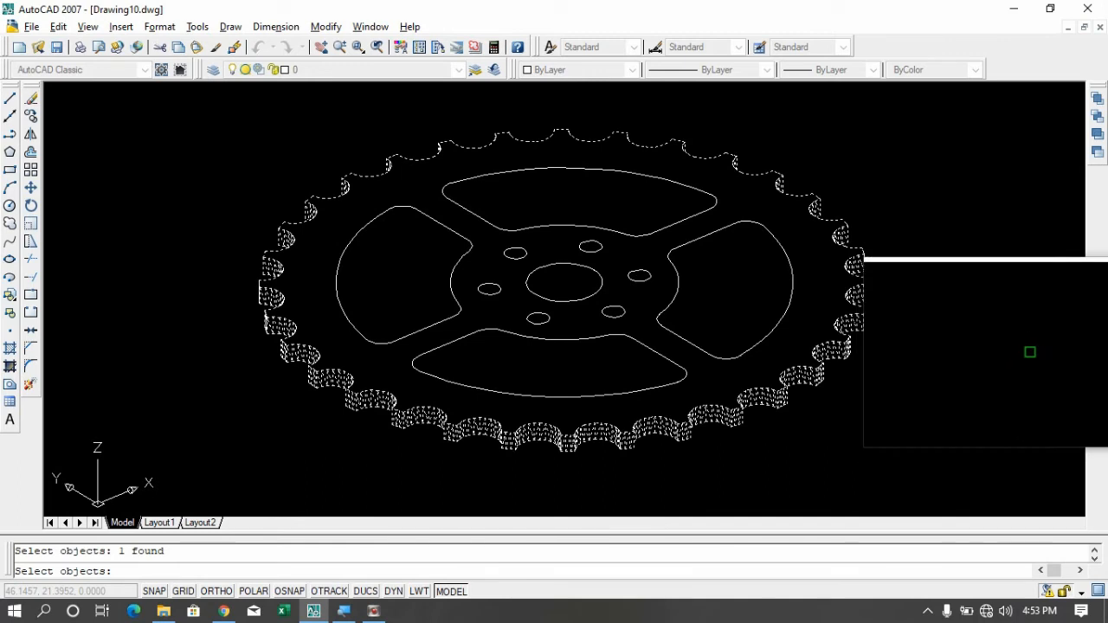
key(Return)
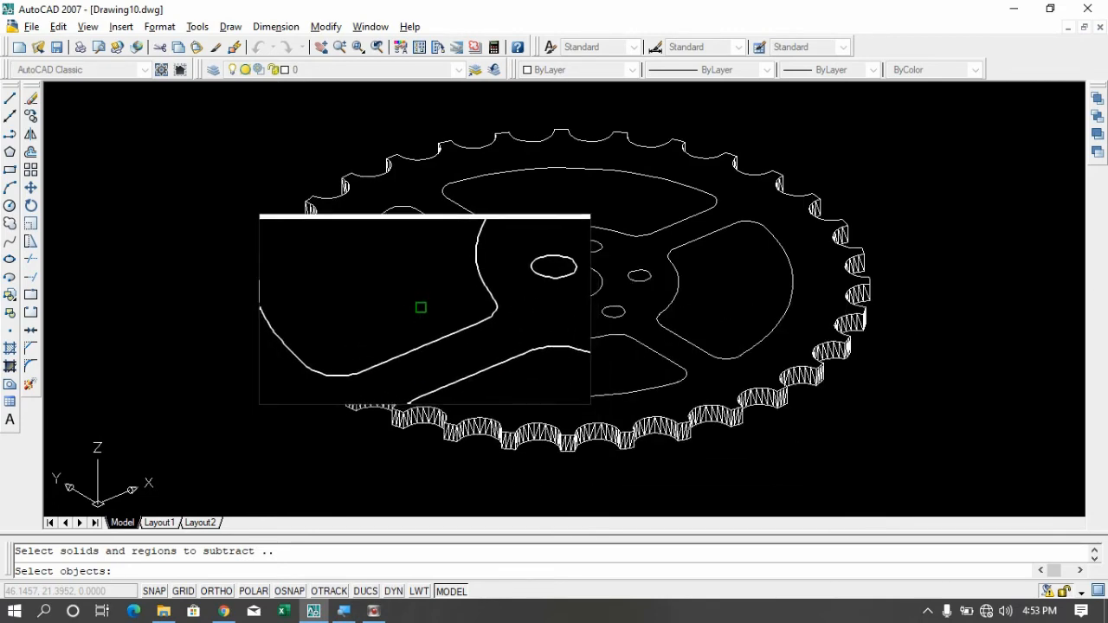
click(436, 223)
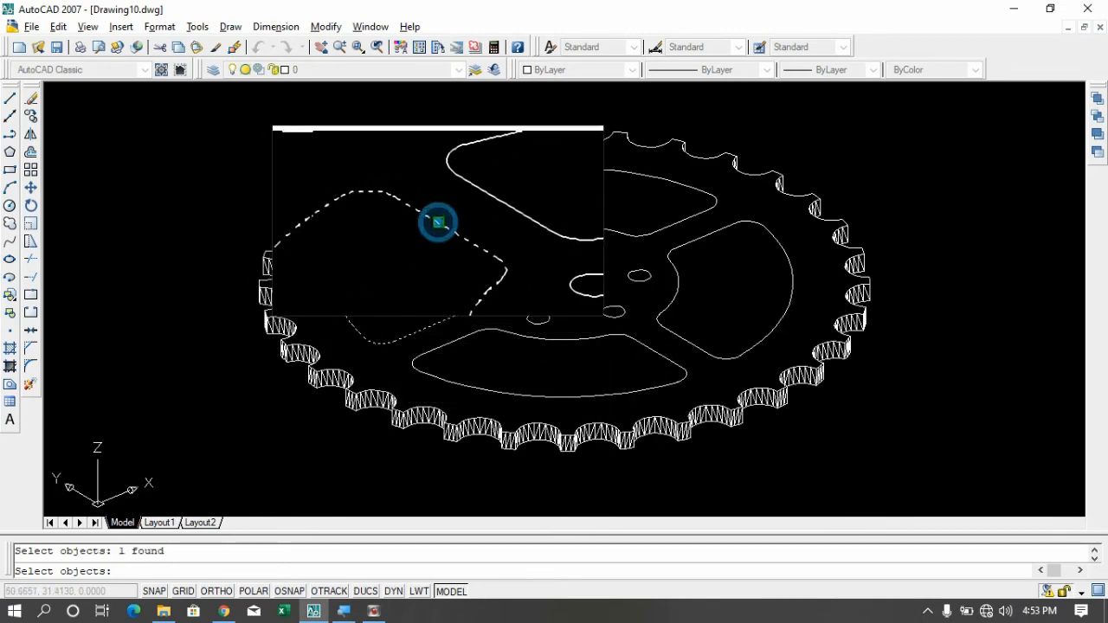
click(460, 208)
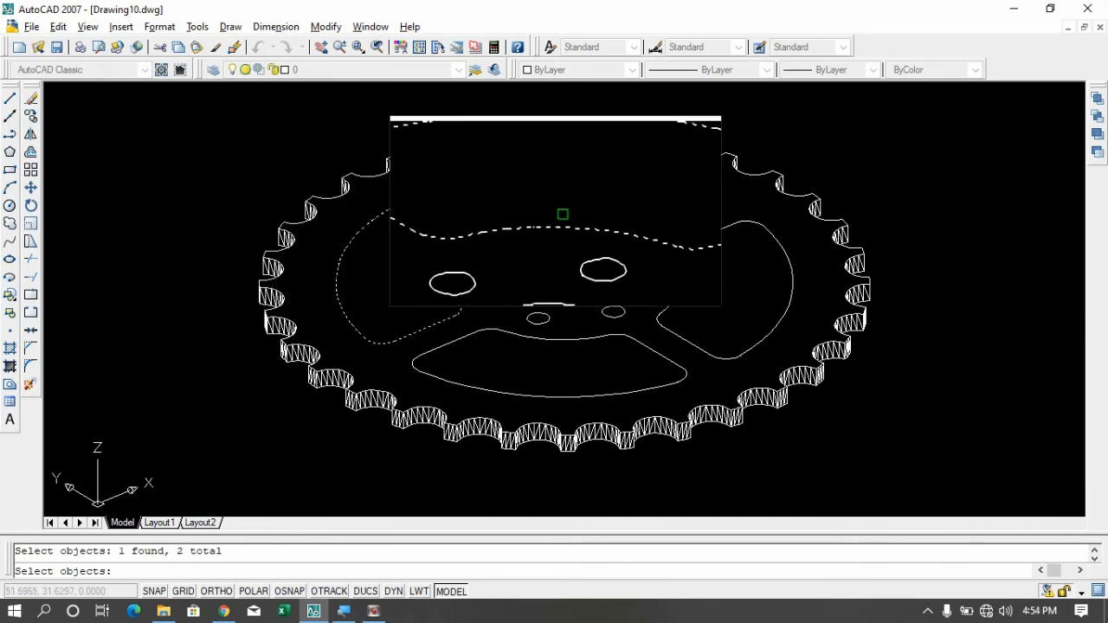
click(682, 244)
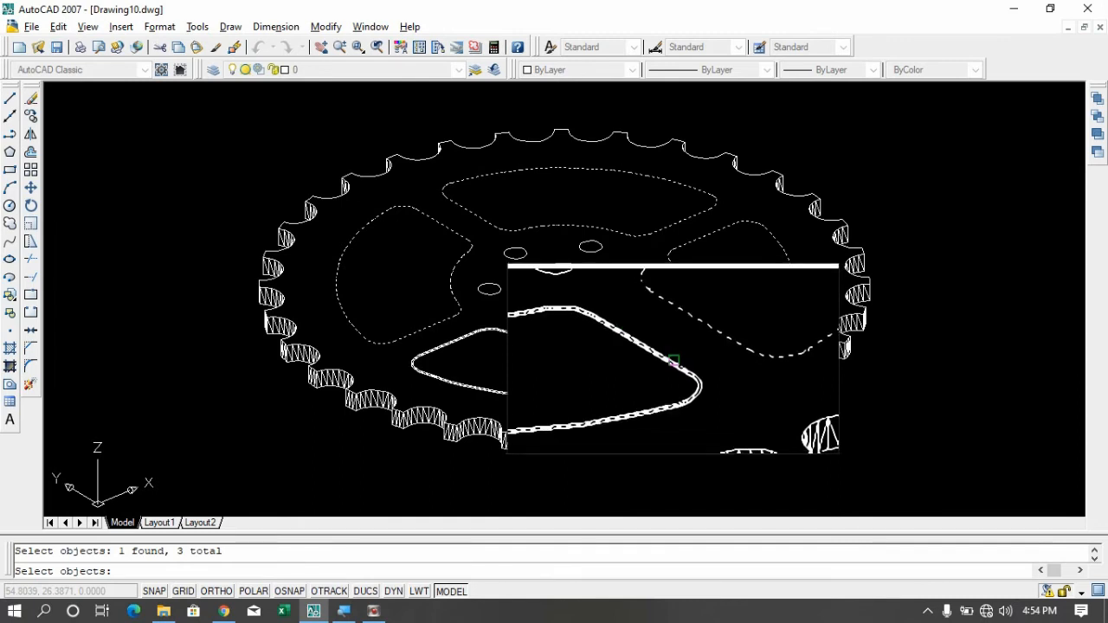
click(671, 359)
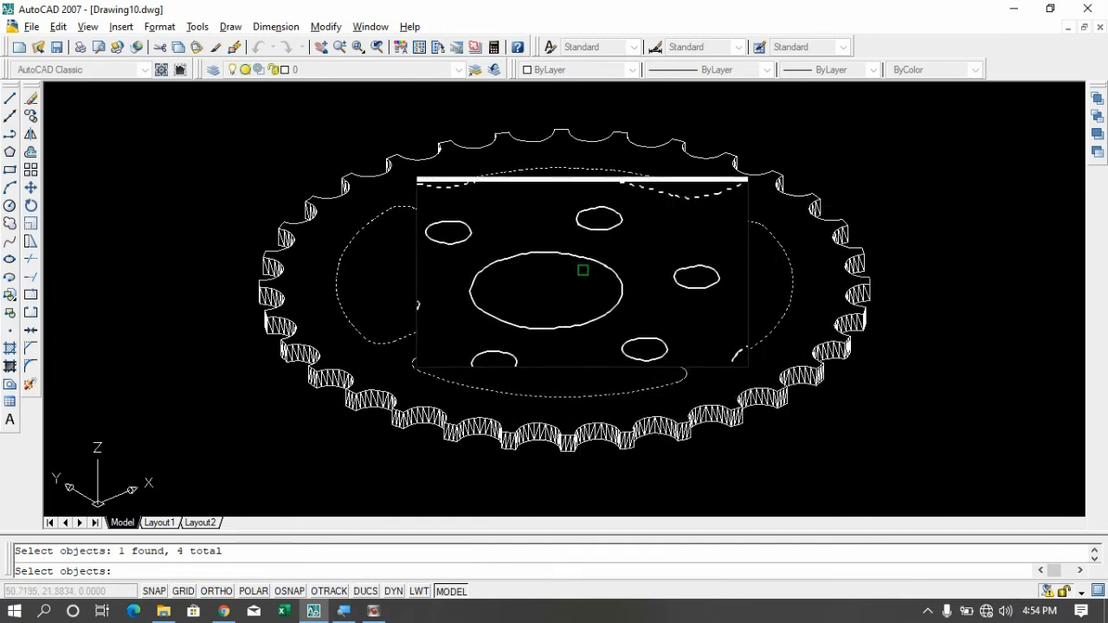
click(582, 263)
click(594, 247)
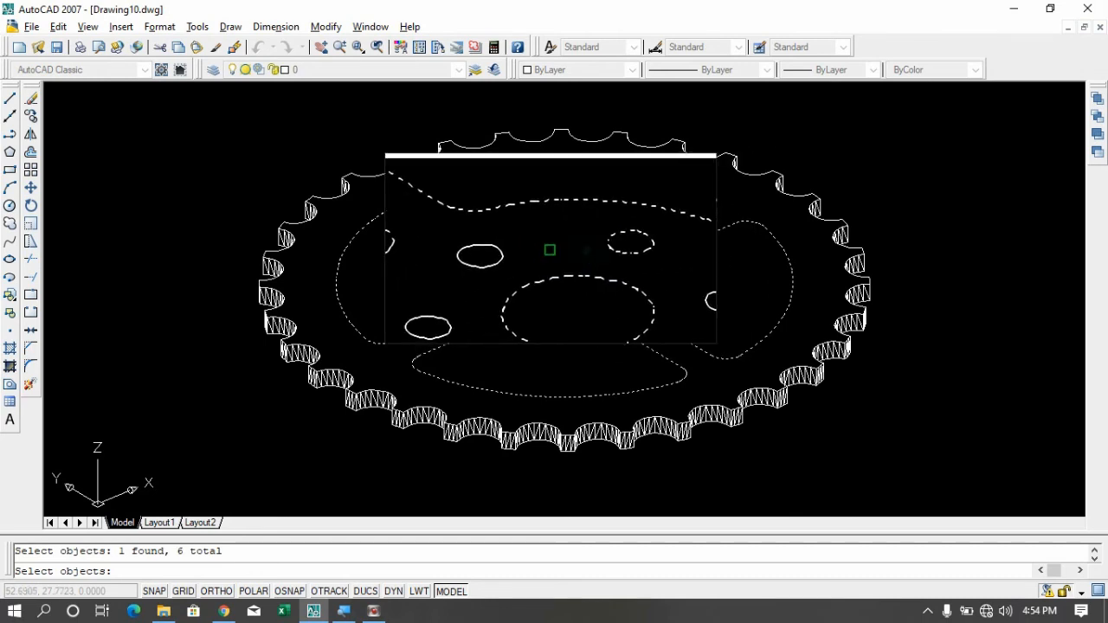
click(516, 253)
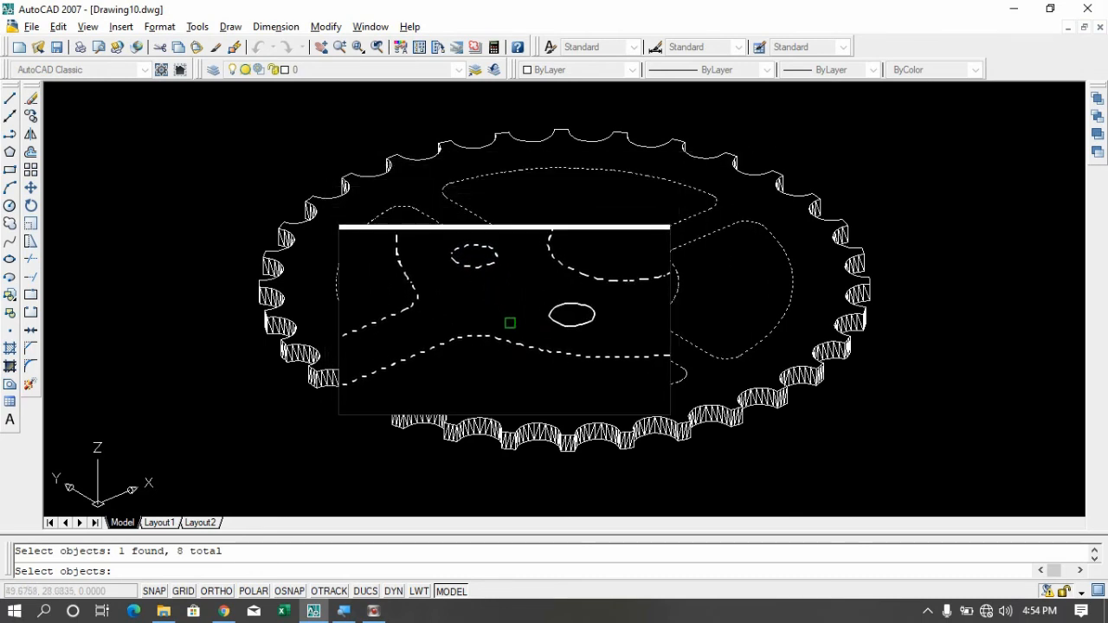
click(537, 321)
click(538, 322)
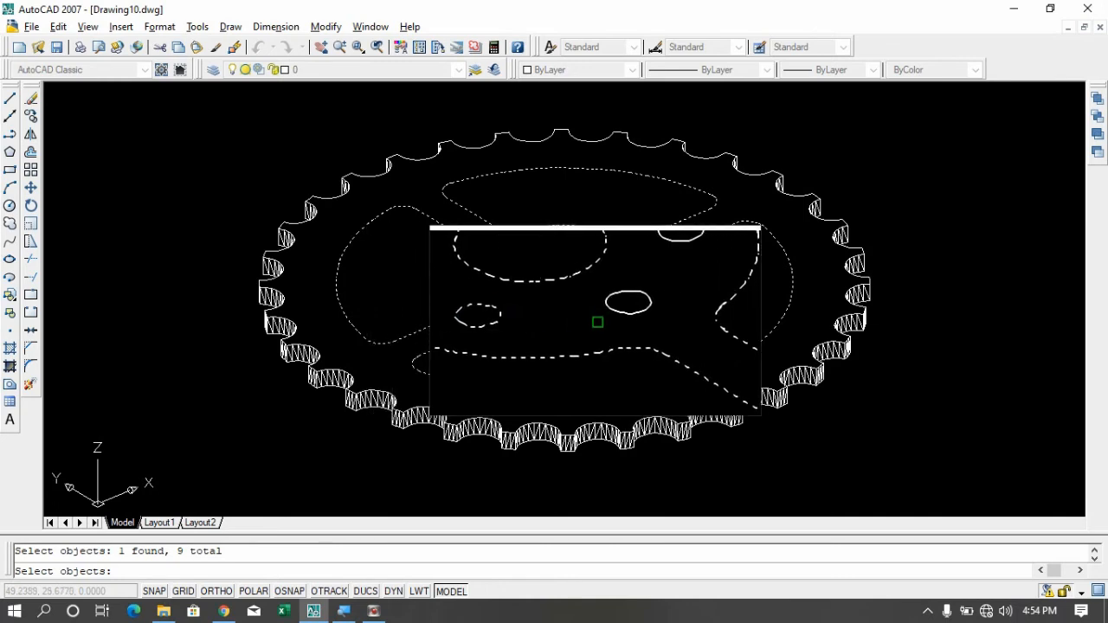
click(605, 316)
click(635, 274)
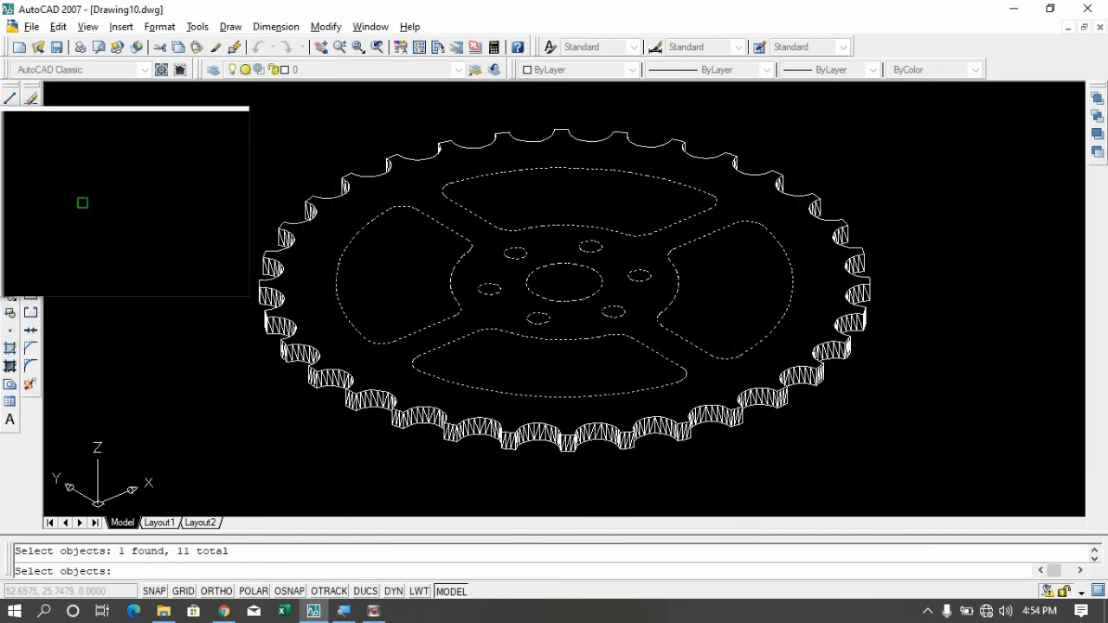
key(Return)
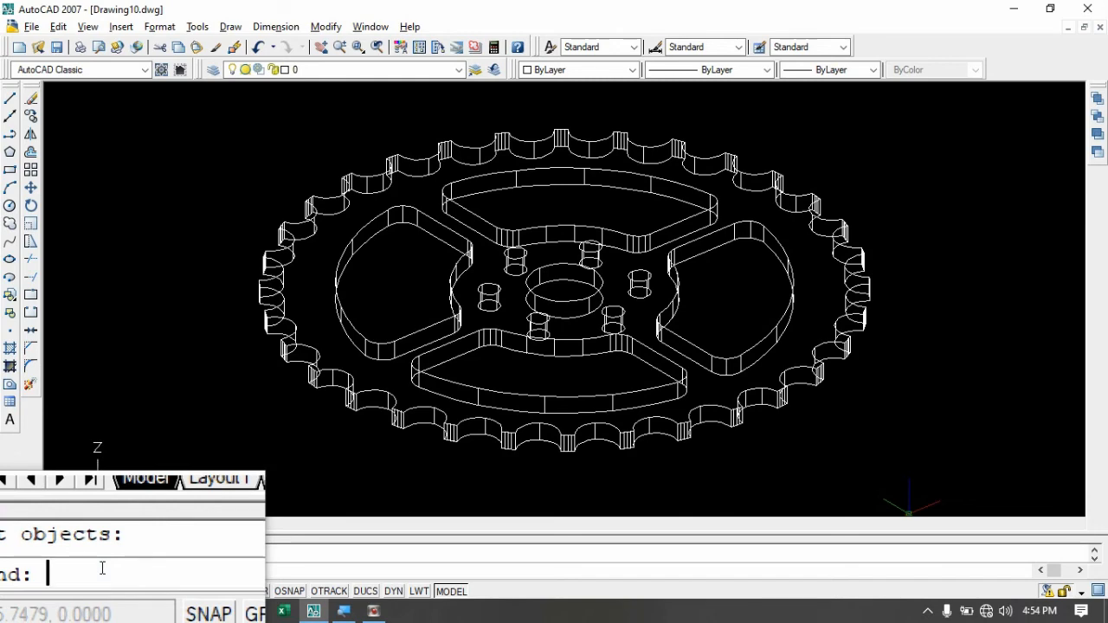
key(Return)
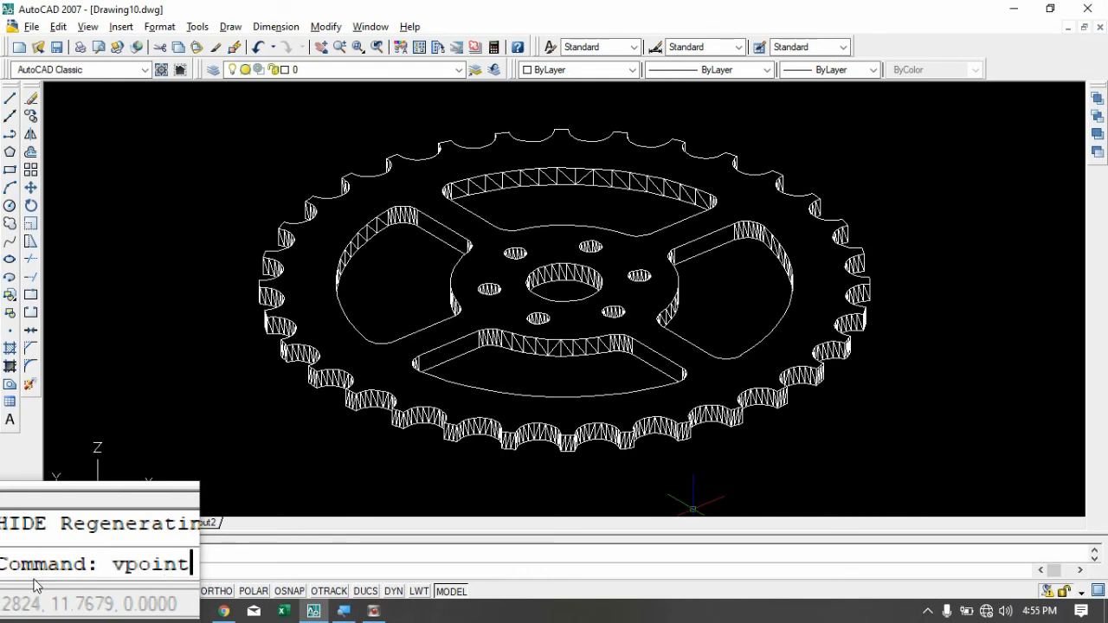
Use VPOINT to view the sprocket from 230 degrees from the X axis at a steeper angle, and hide its hidden lines.
key(Return)
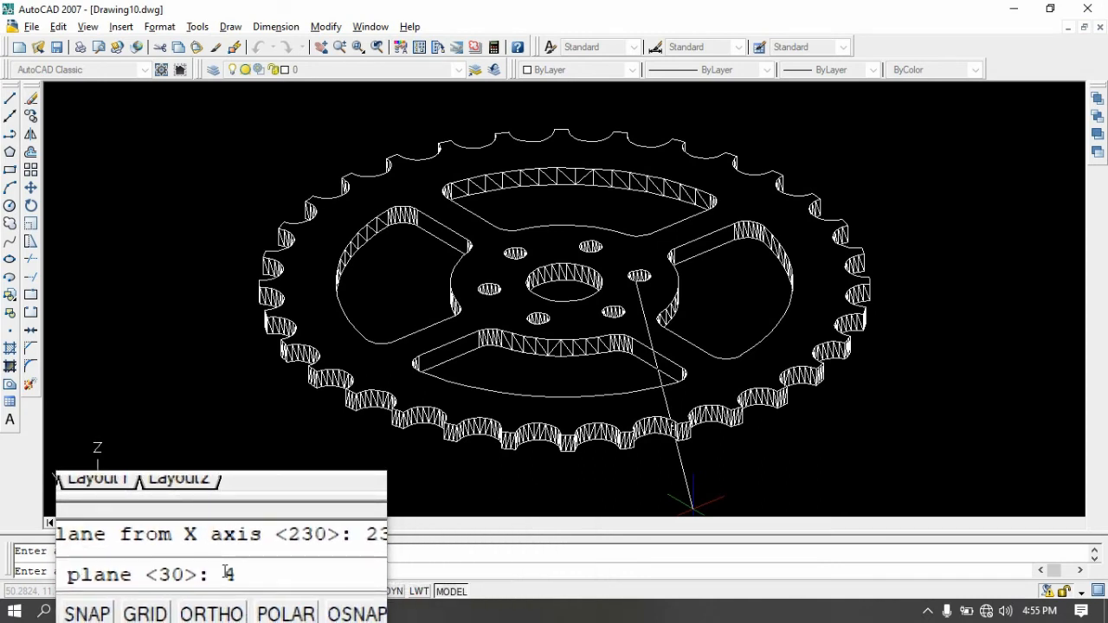
key(Return)
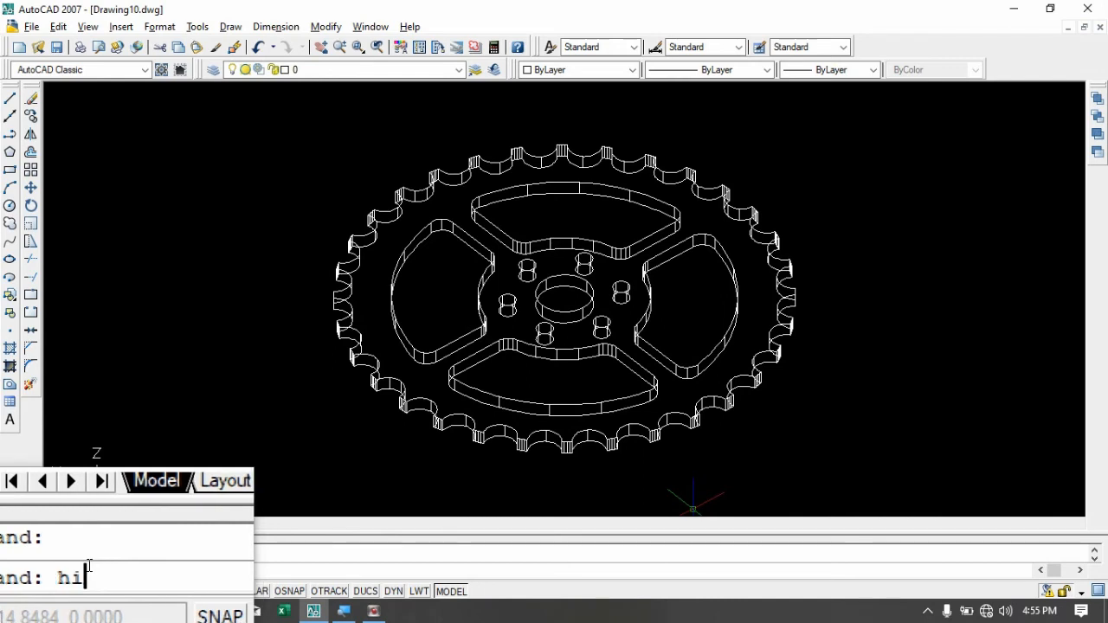
key(Return)
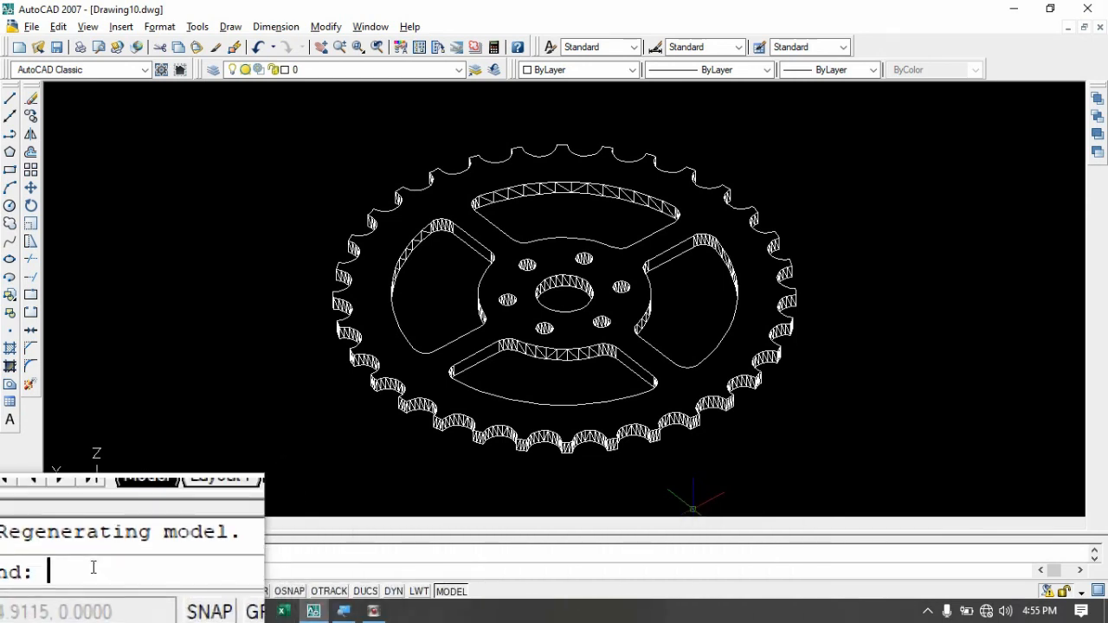
Zoom to a window around the whole sprocket and redisplay it with hidden lines removed.
text(z)
key(Return)
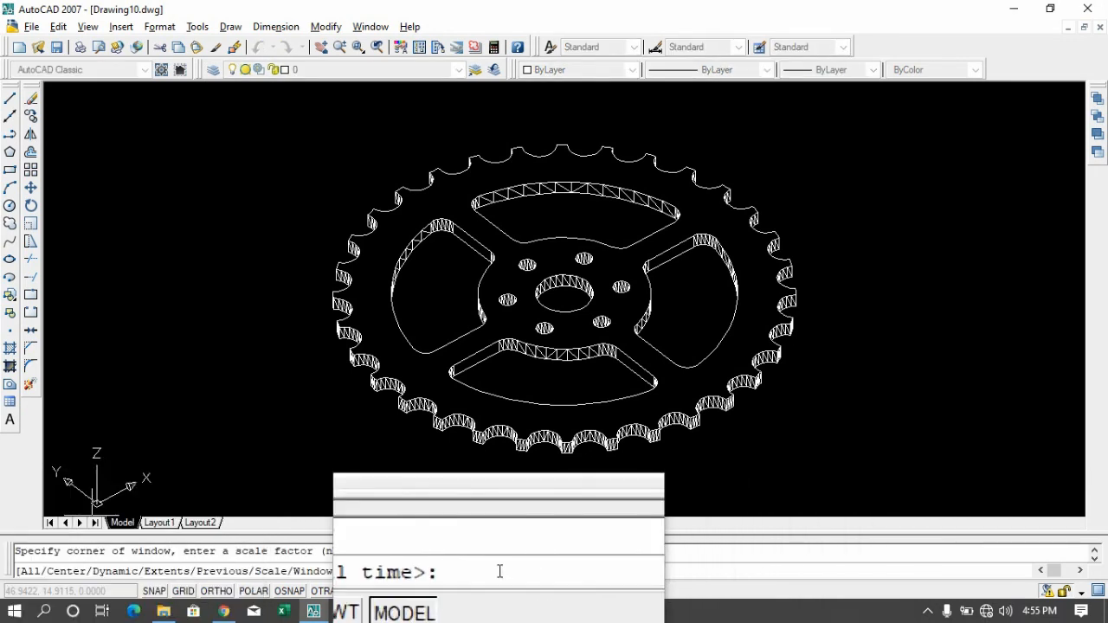
key(Return)
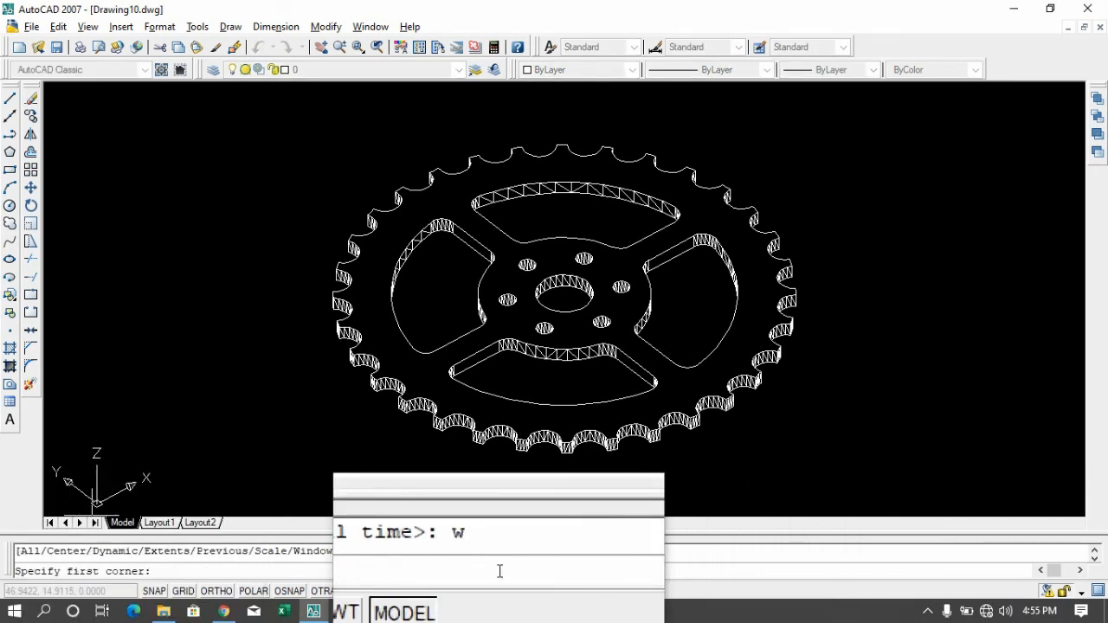
click(338, 123)
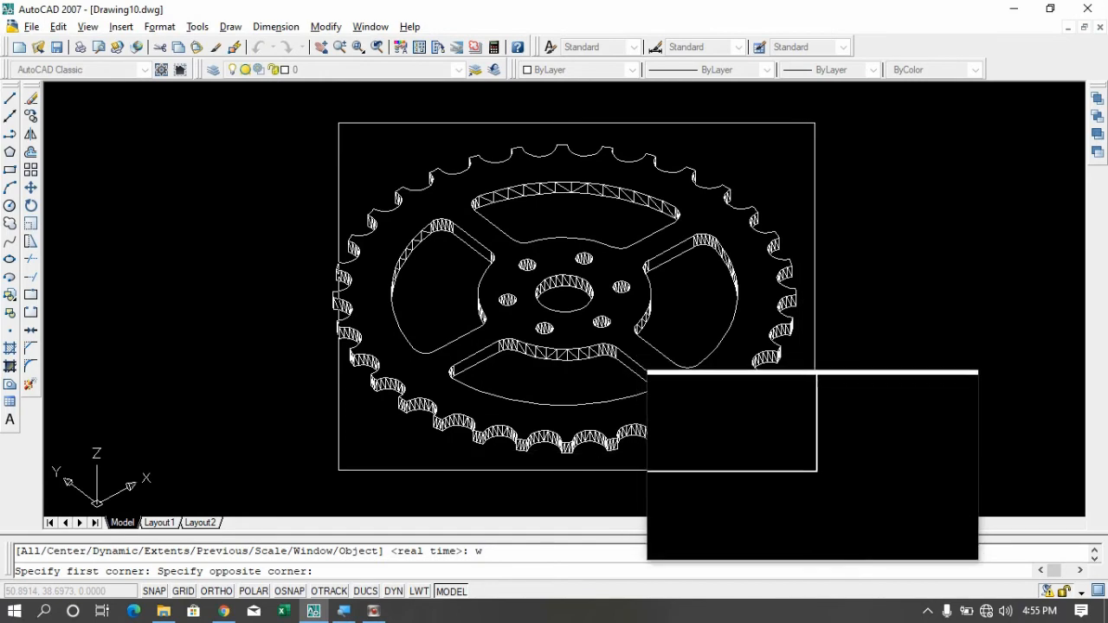
click(815, 471)
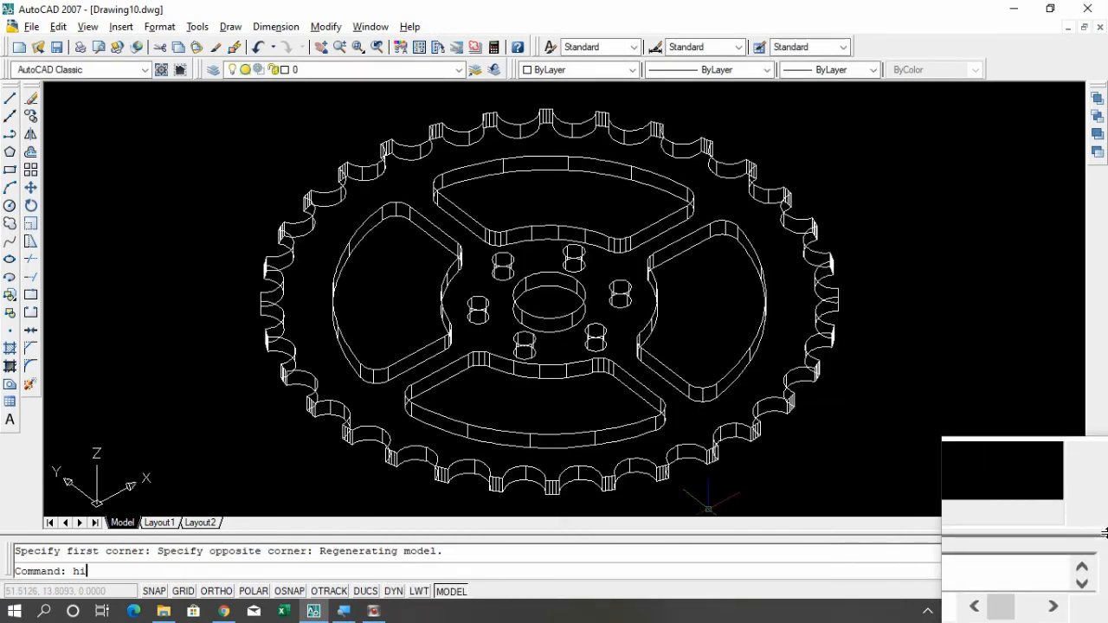
text(hi)
key(Return)
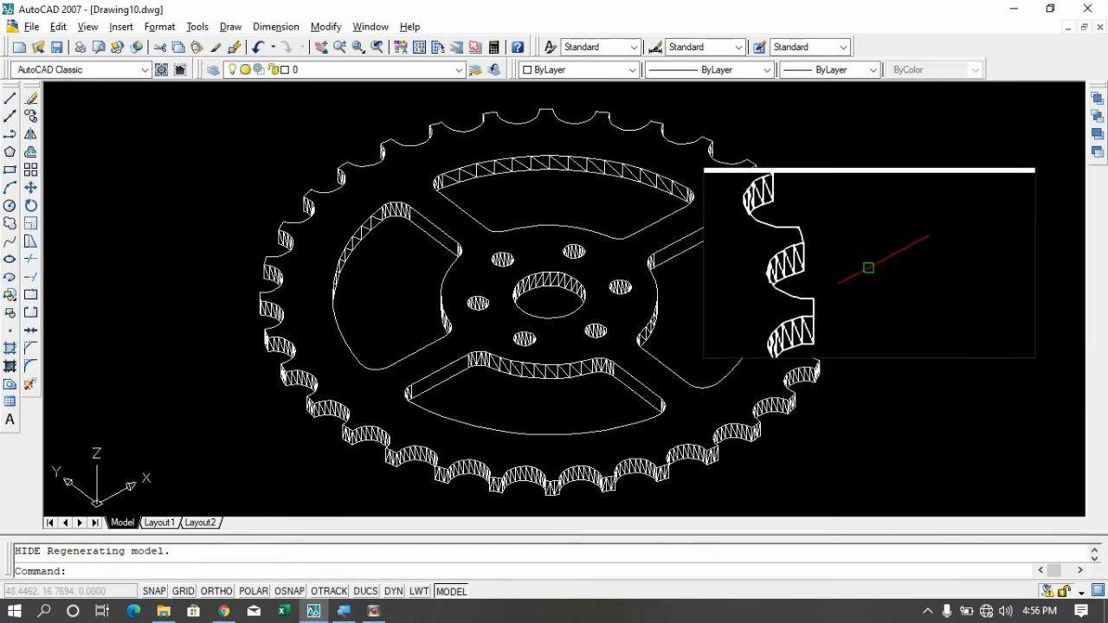
Change the sprocket solid's color to Yellow and redisplay it with hidden lines removed.
click(611, 149)
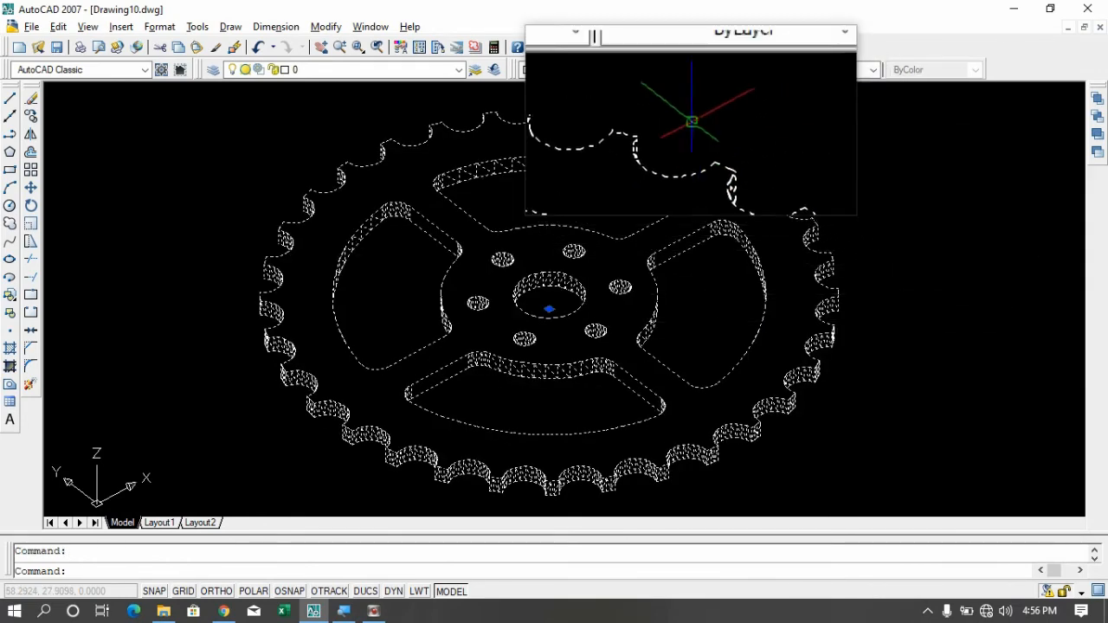
click(630, 69)
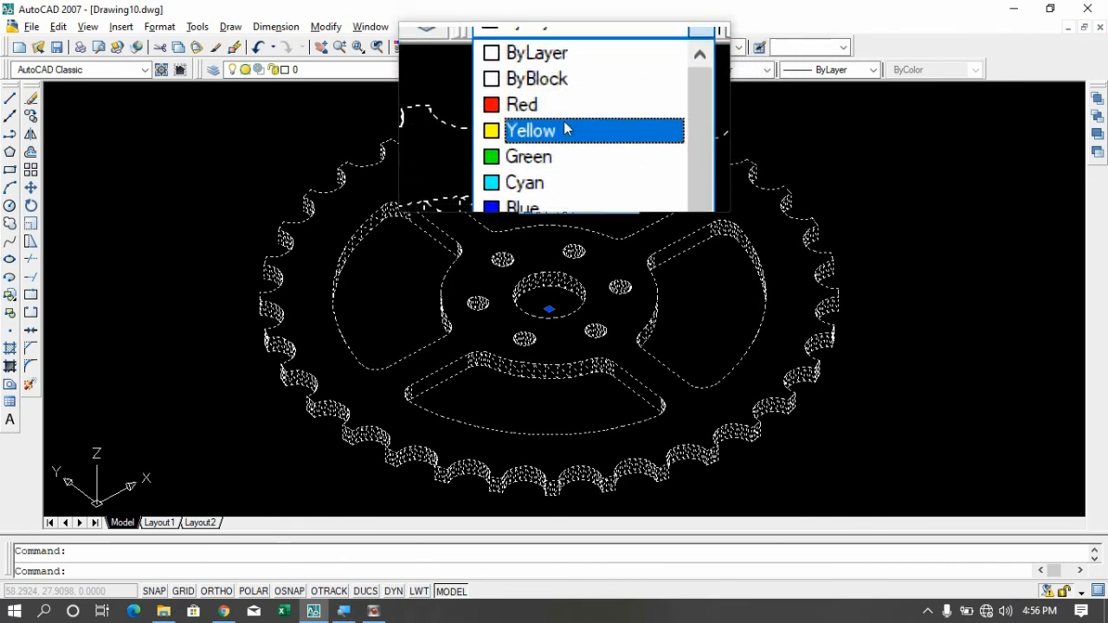
click(571, 129)
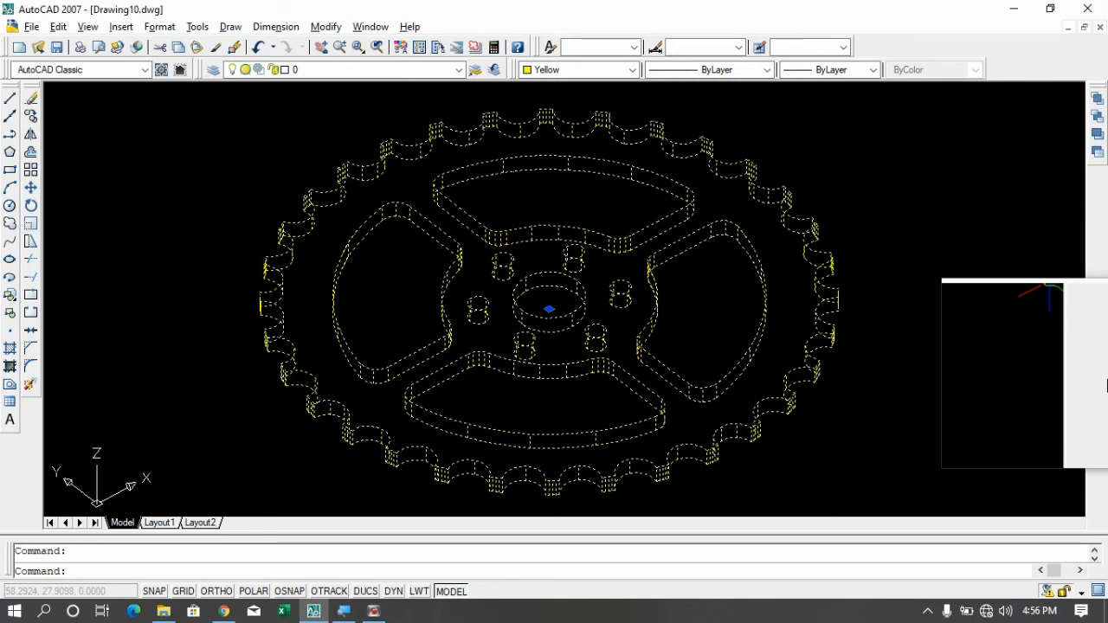
key(Escape)
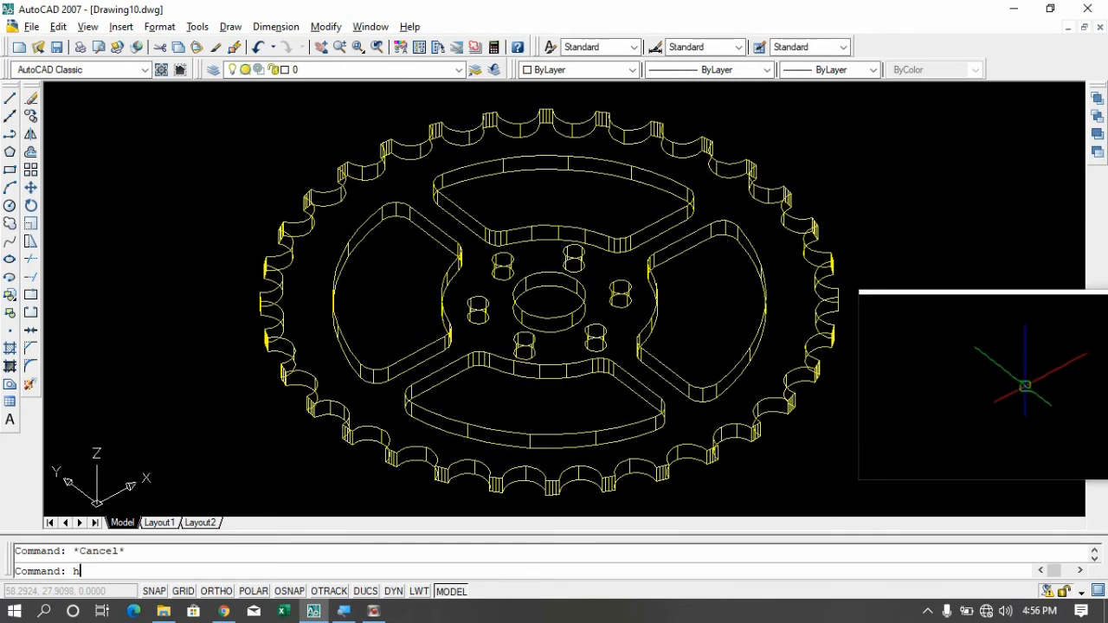
text(hi)
key(Return)
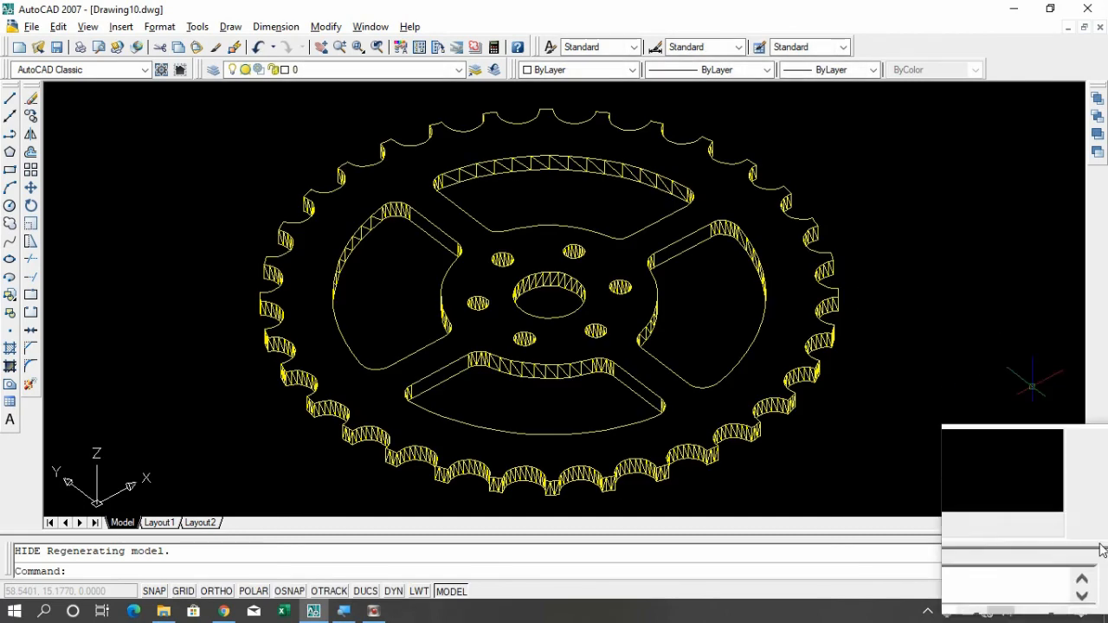
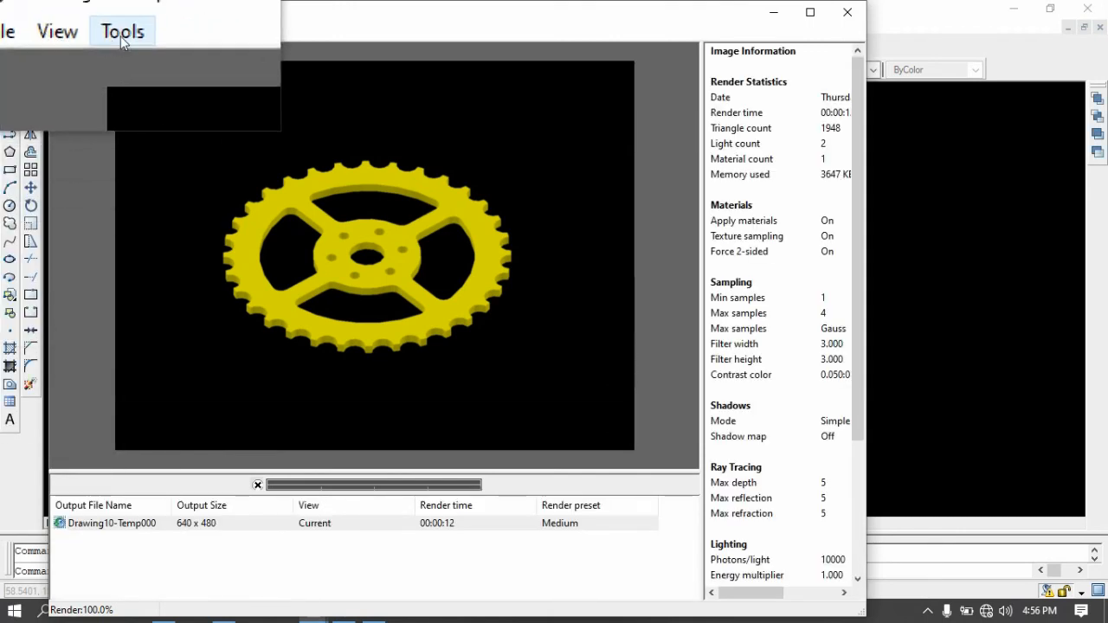
Enlarge the rendered sprocket image to a 2:1 ratio, inspect the whole wheel, and close the render window.
click(121, 31)
click(151, 59)
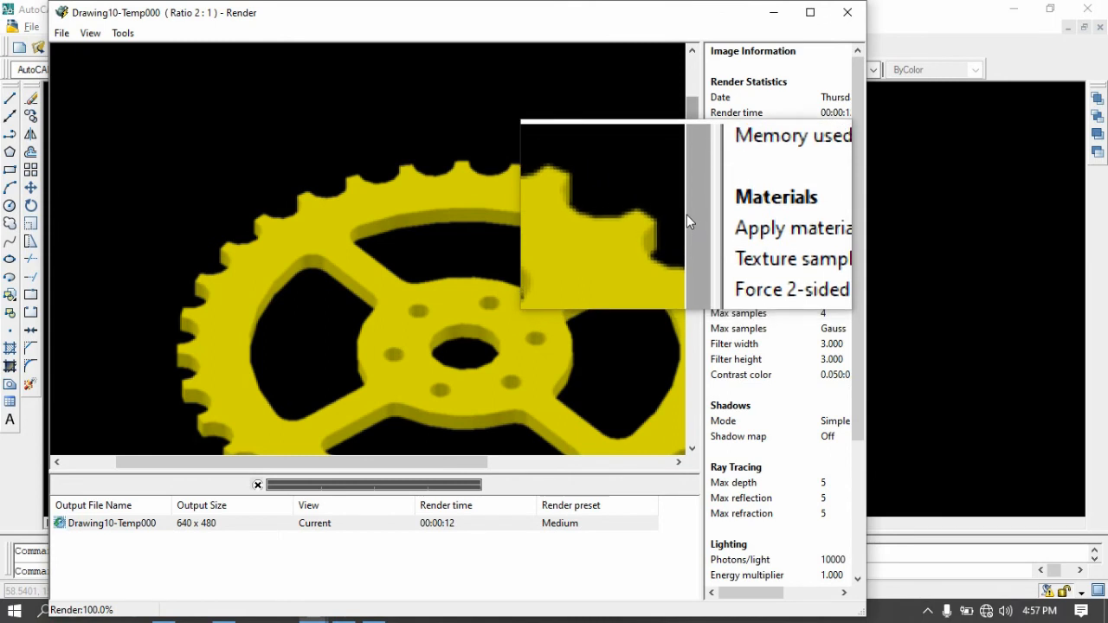
drag(693, 208, 709, 270)
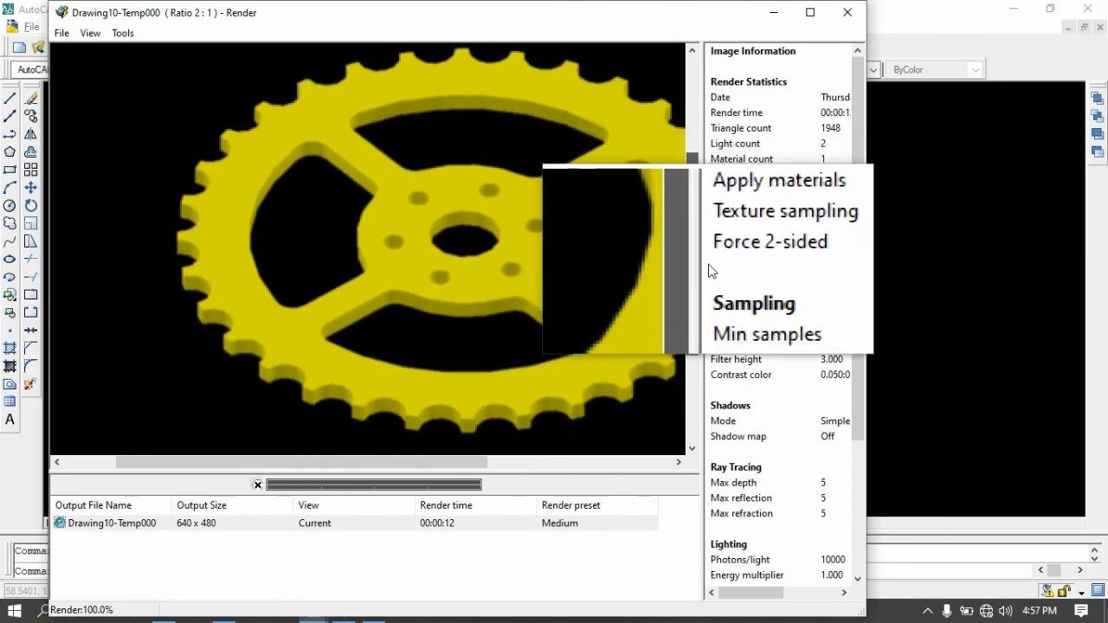
drag(477, 463, 529, 460)
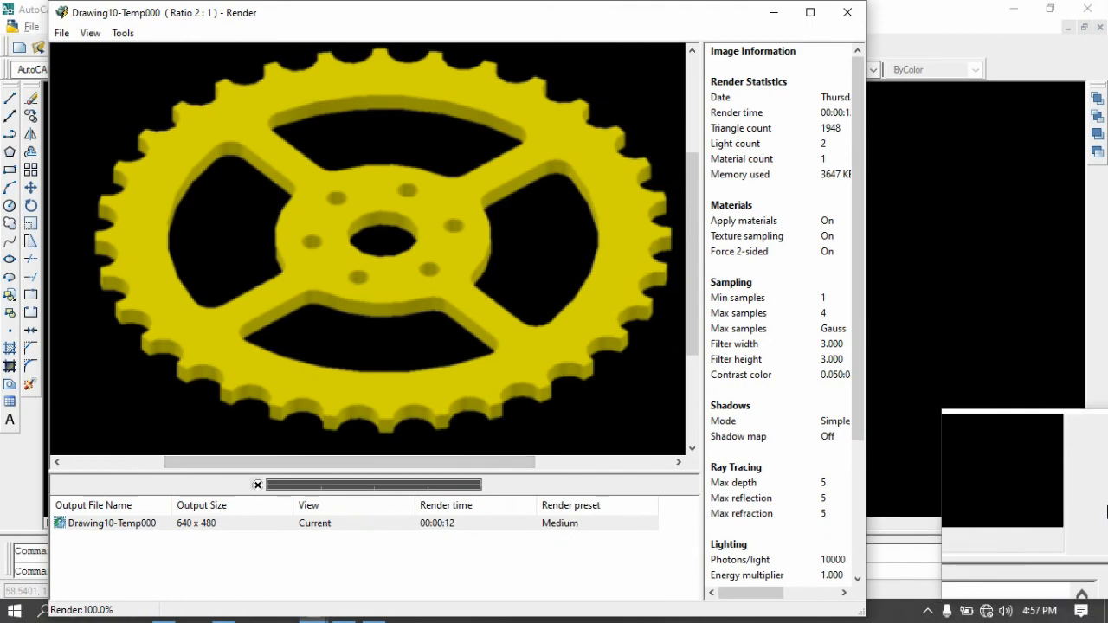
click(847, 18)
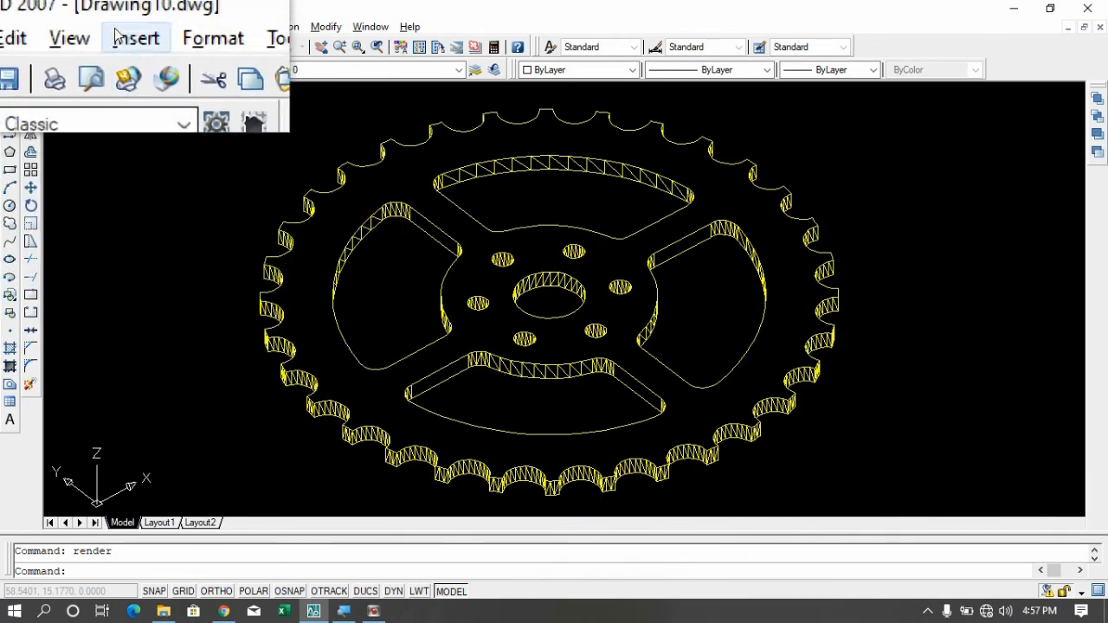
Apply the Conceptual visual style to the sprocket model.
click(88, 26)
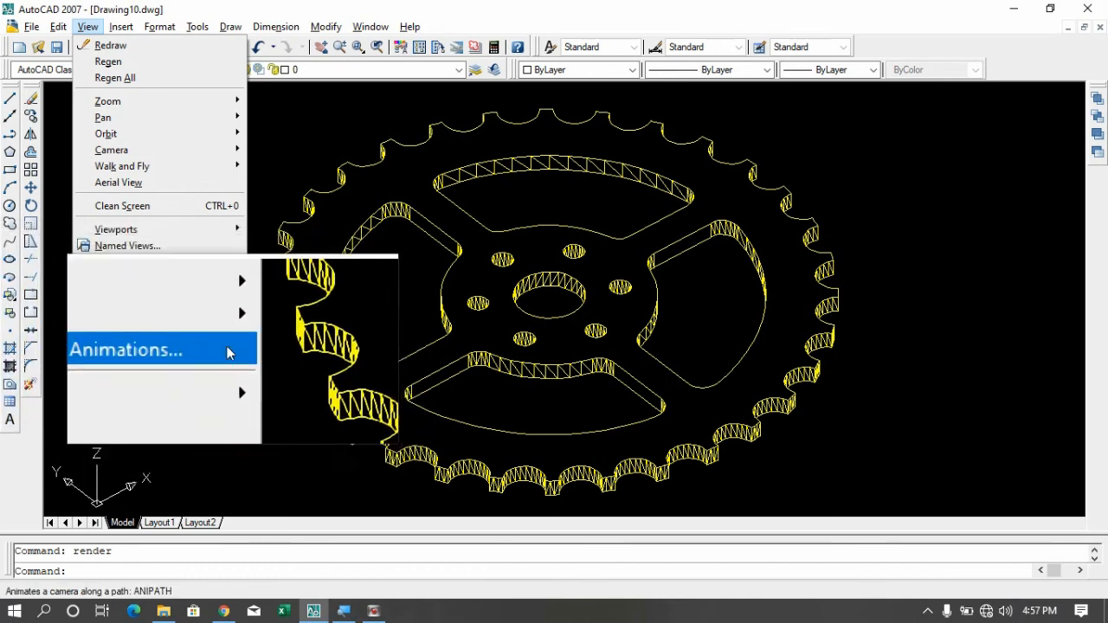
mouse_move(185, 324)
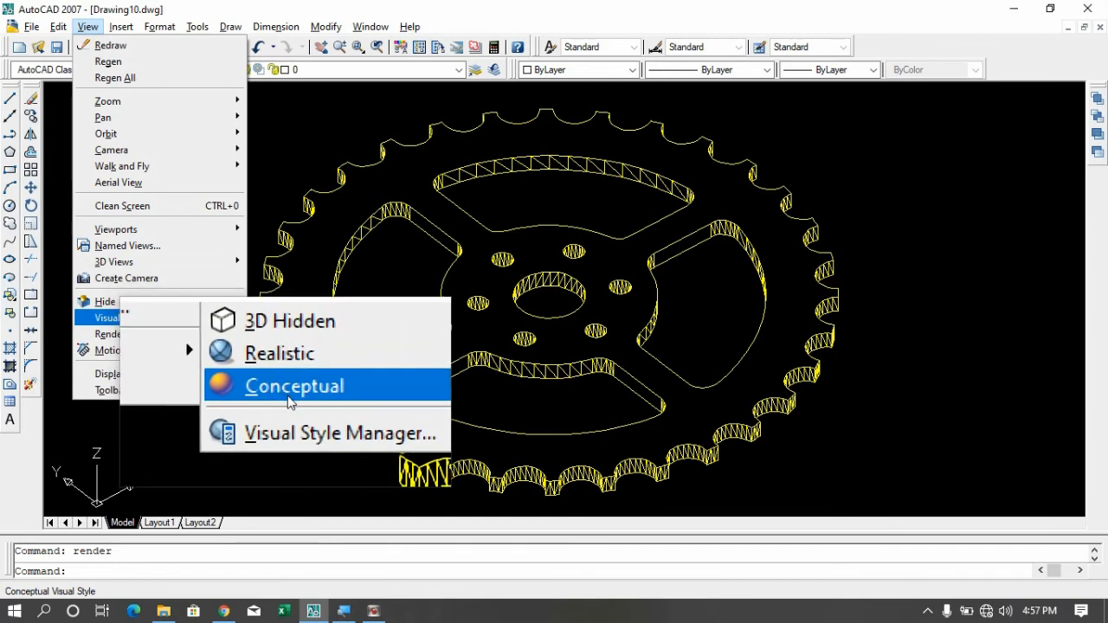
click(289, 398)
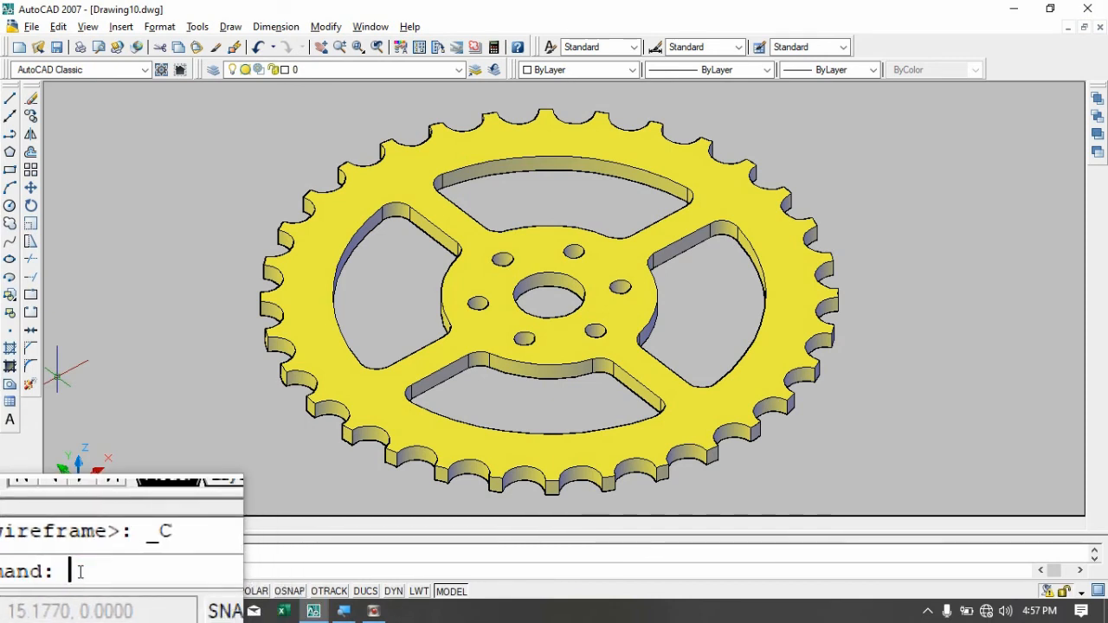
Start 3DCORBIT and set the shaded sprocket rotating continuously.
text(3dcor)
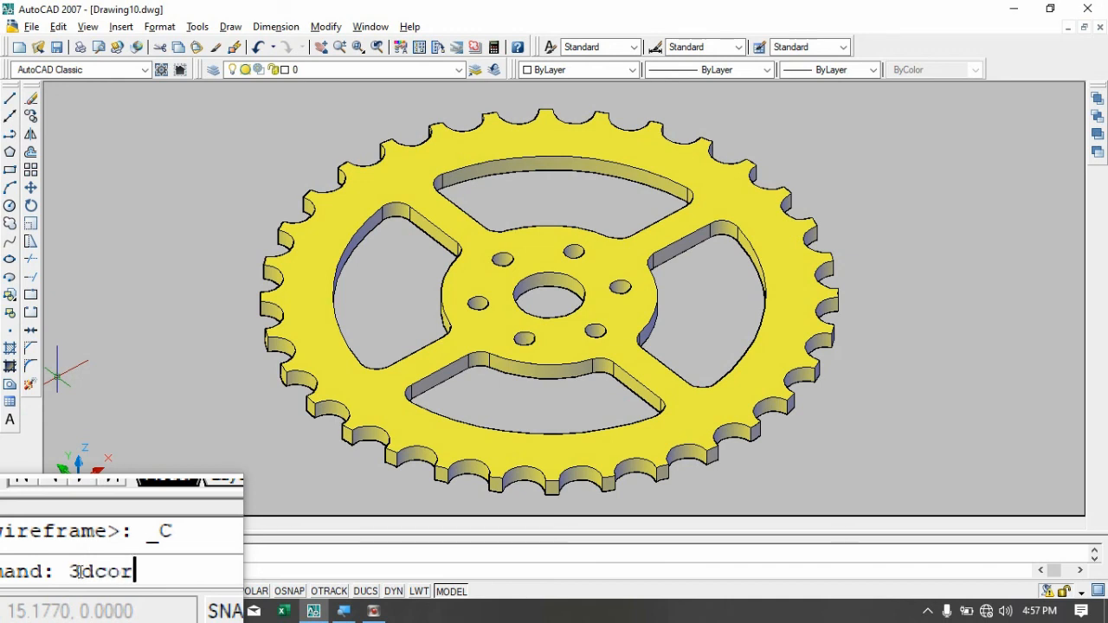
text(bit)
key(Return)
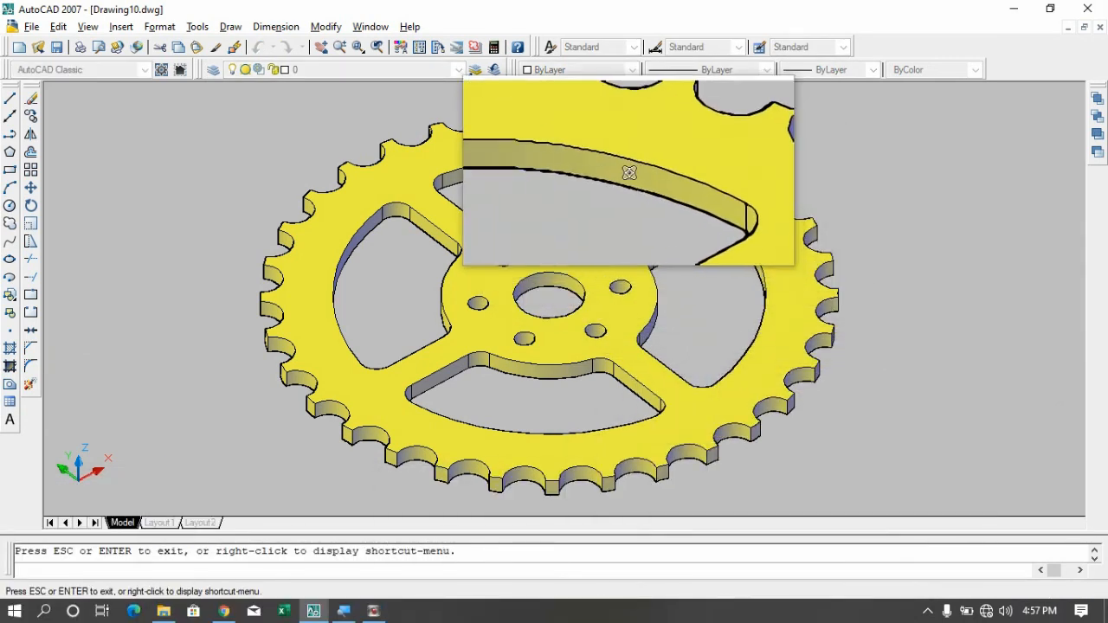
drag(623, 152, 629, 186)
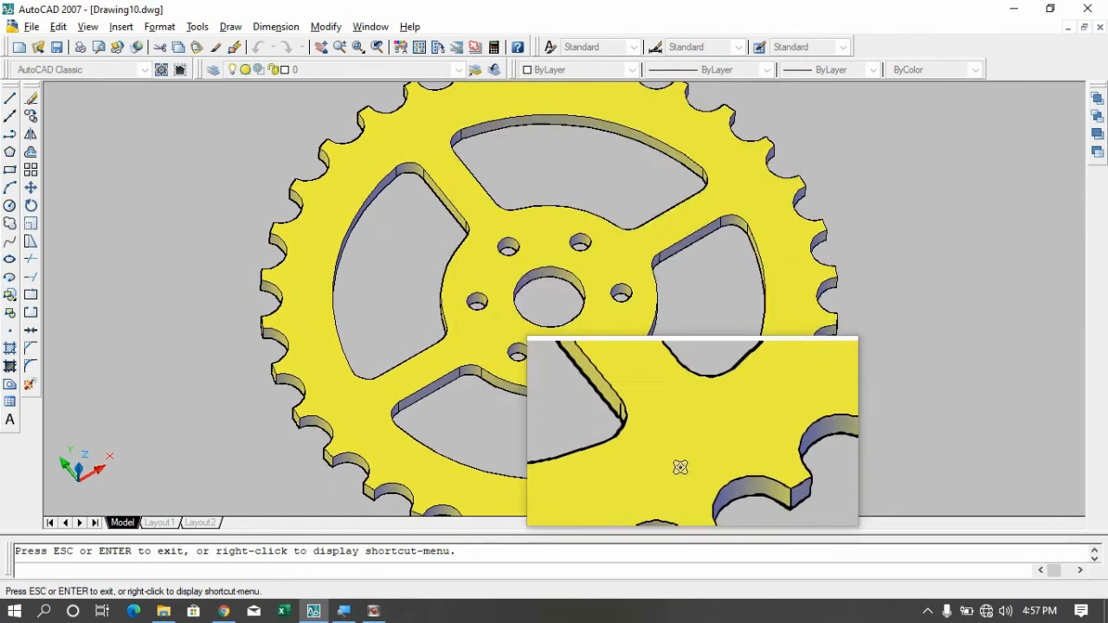
Switch to Magnifier, reduce its magnification to 100%, and change its view to full screen.
click(343, 611)
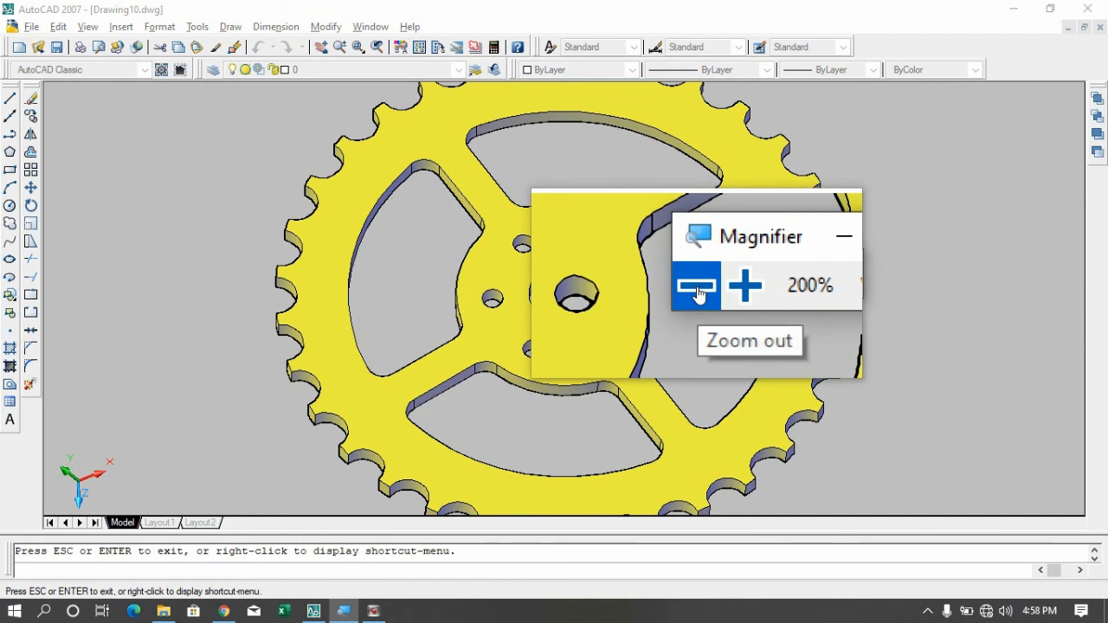
click(699, 291)
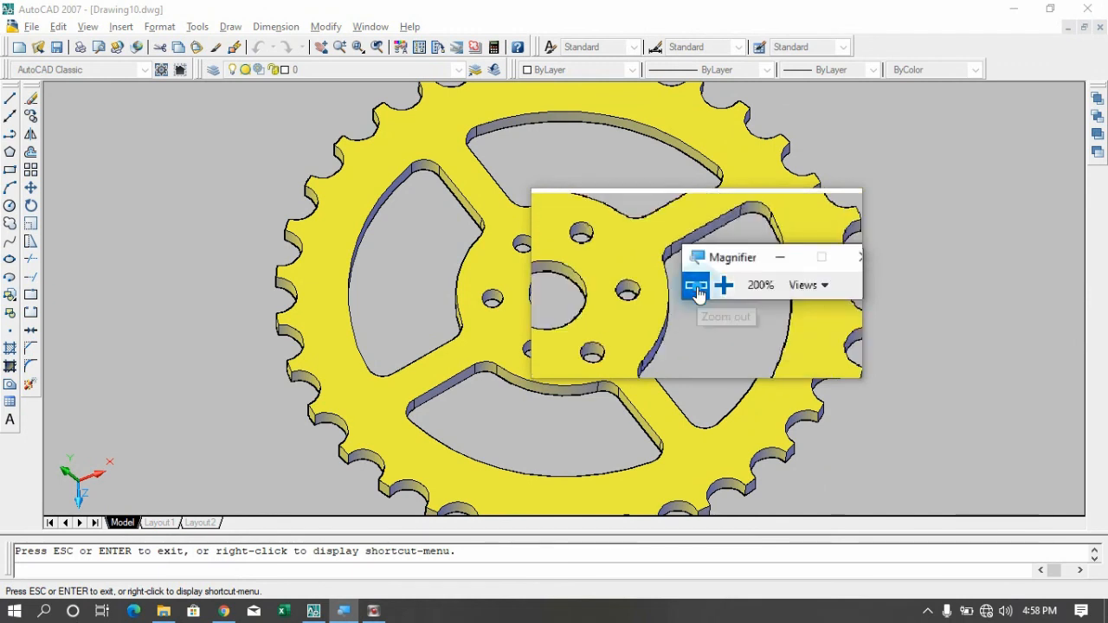
click(804, 289)
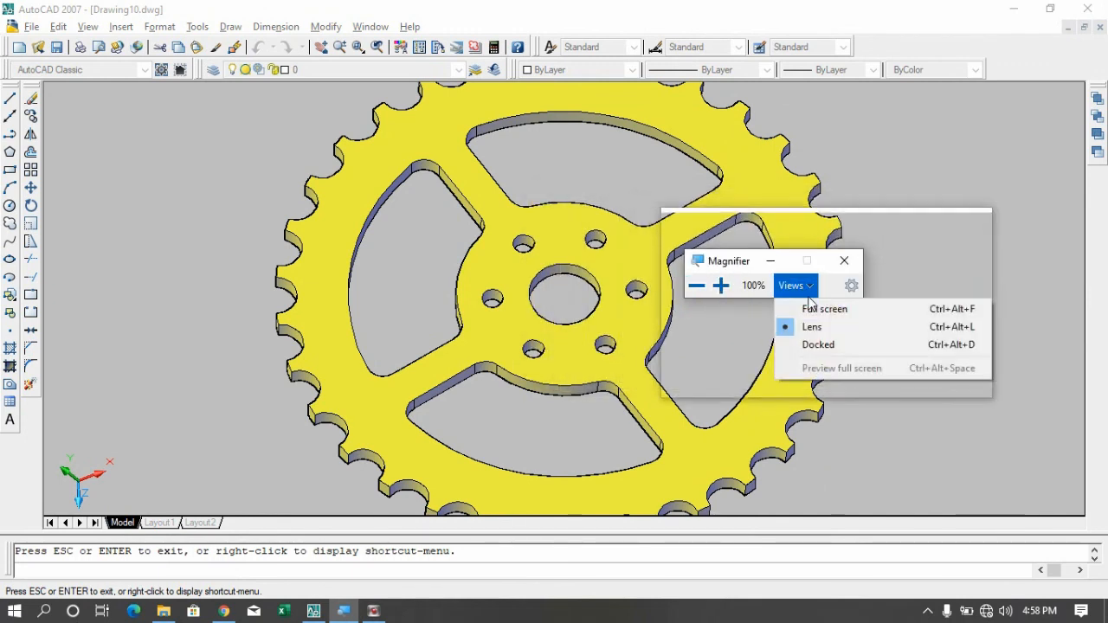
click(811, 309)
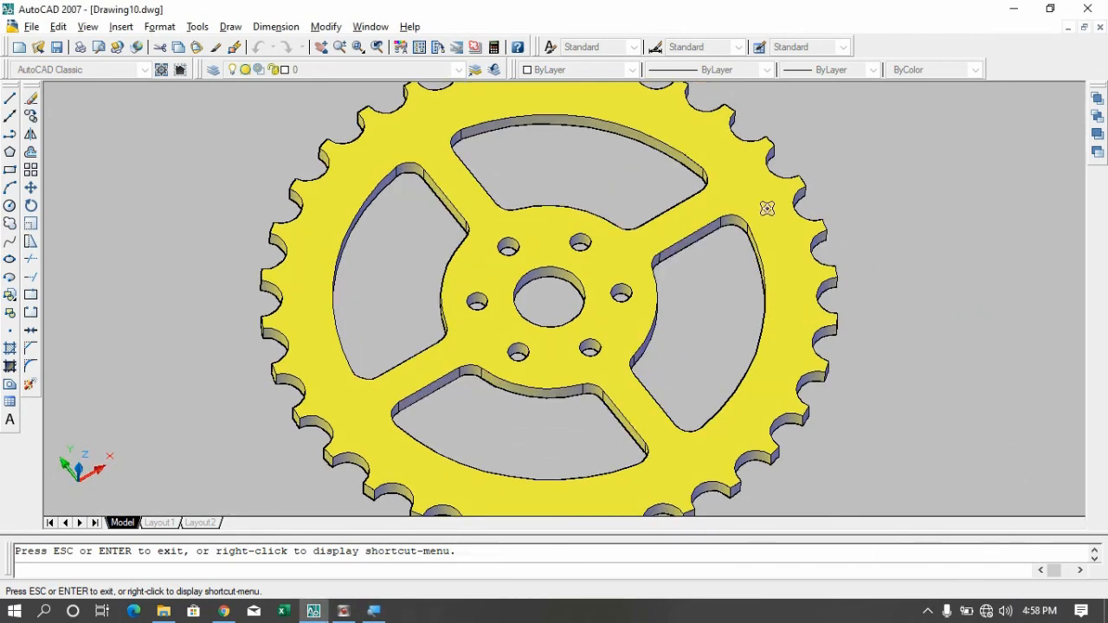
Examine the shaded sprocket from all sides in continuous orbit, first close up and again with the whole wheel in view.
mouse_move(744, 186)
mouse_down()
mouse_move(764, 207)
mouse_move(761, 352)
mouse_move(719, 153)
mouse_move(733, 178)
mouse_up()
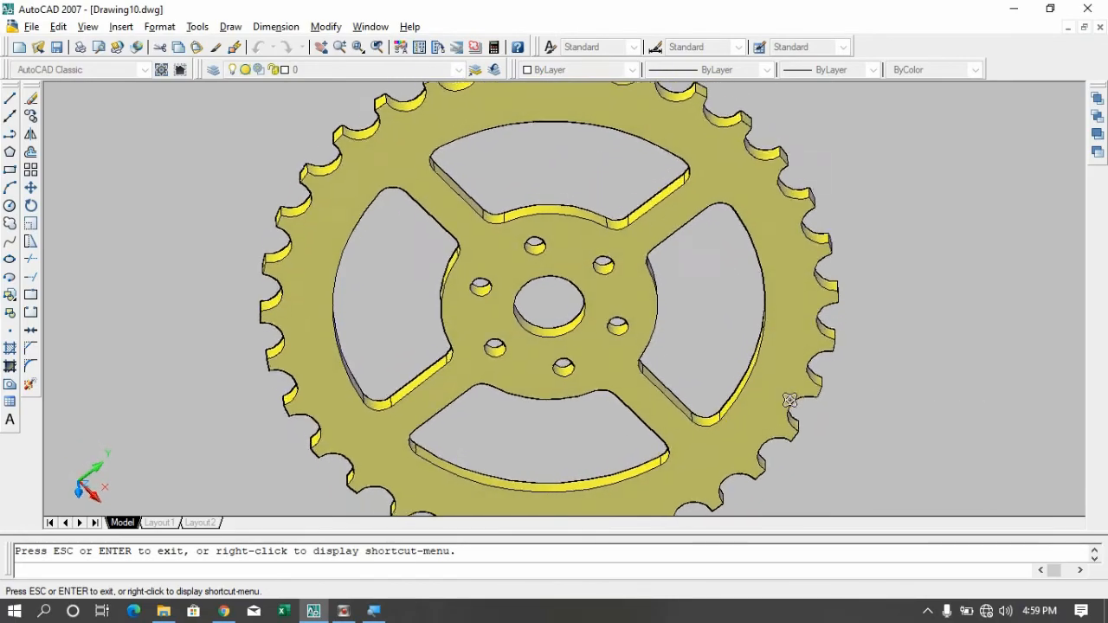
key(Escape)
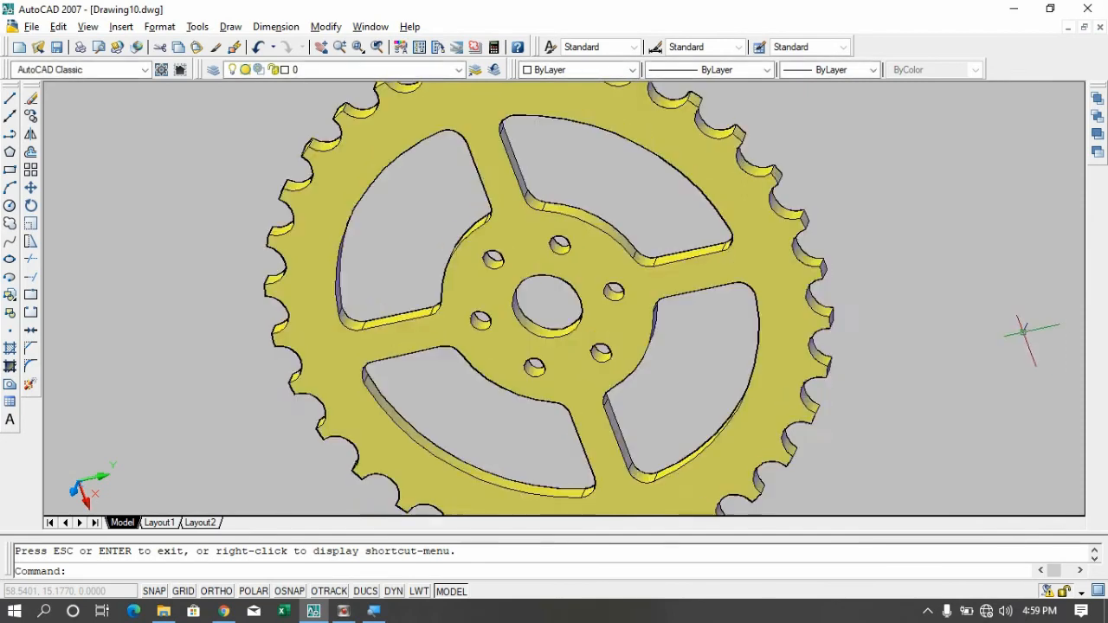
middle_click(1023, 331)
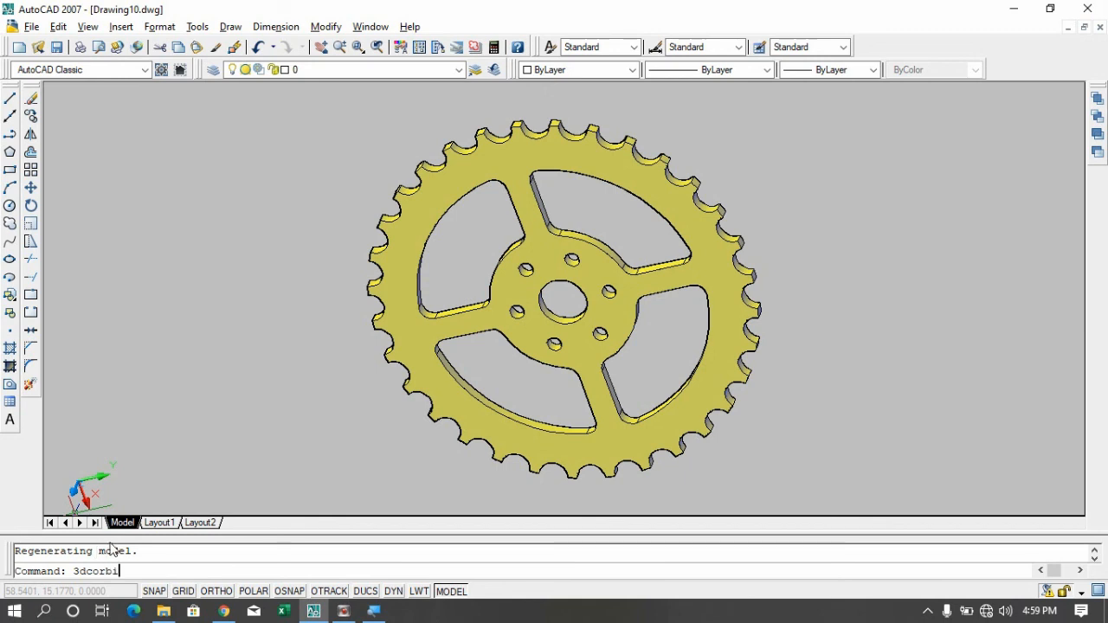
key(Return)
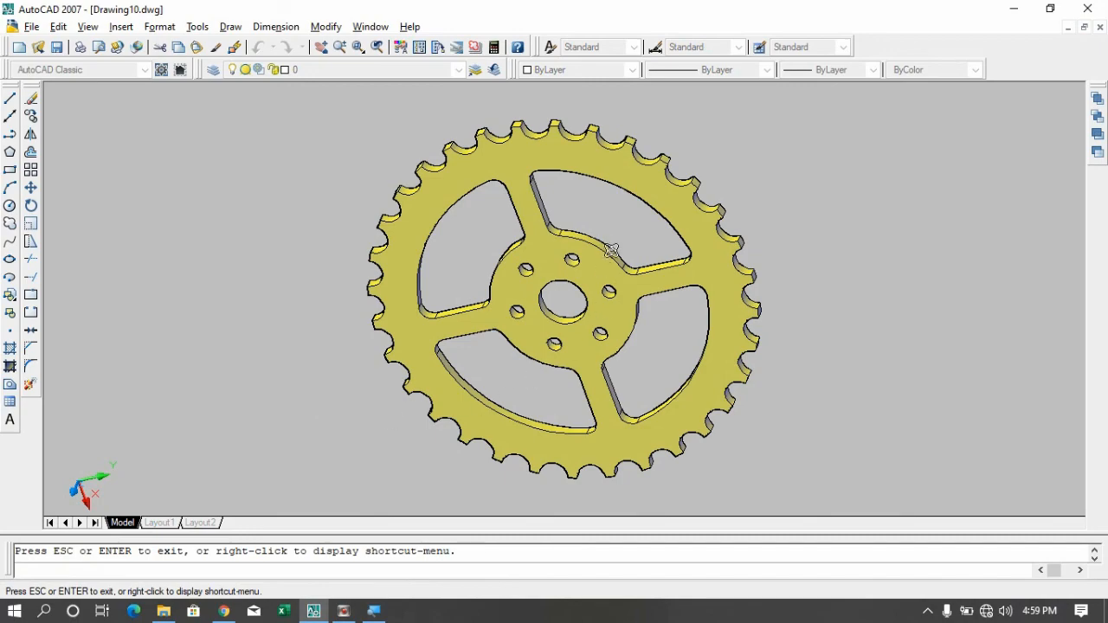
drag(672, 204, 687, 202)
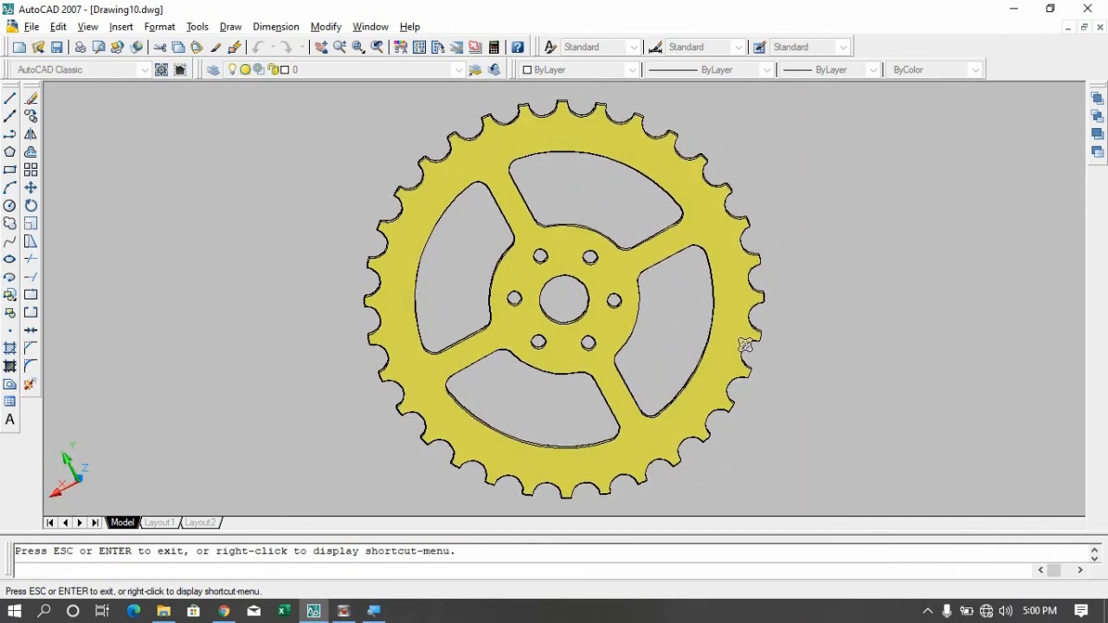
drag(743, 346, 707, 317)
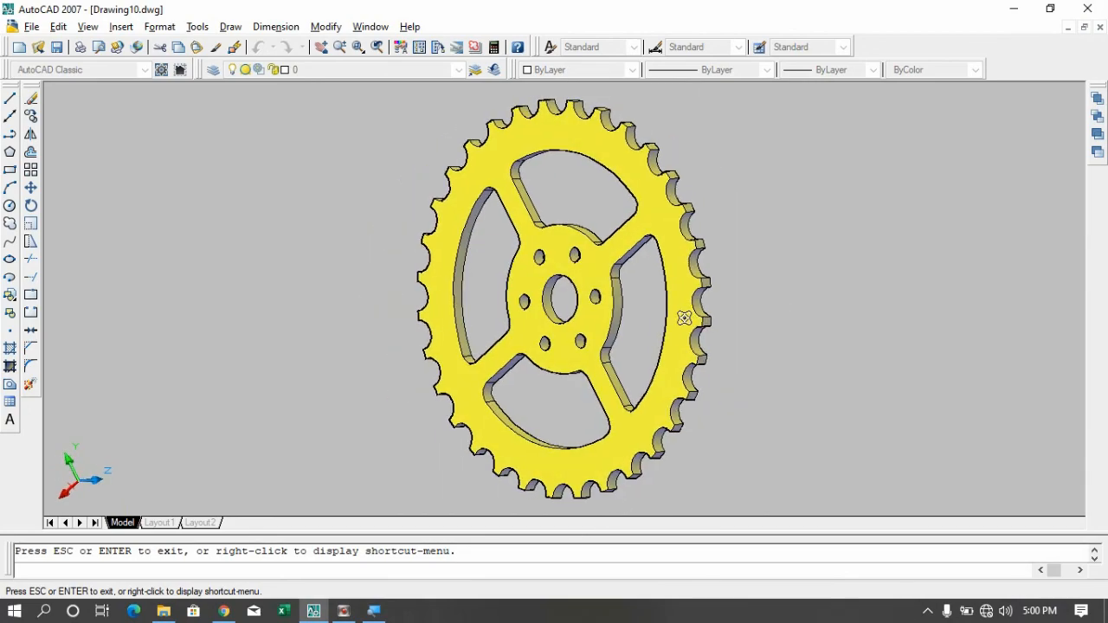